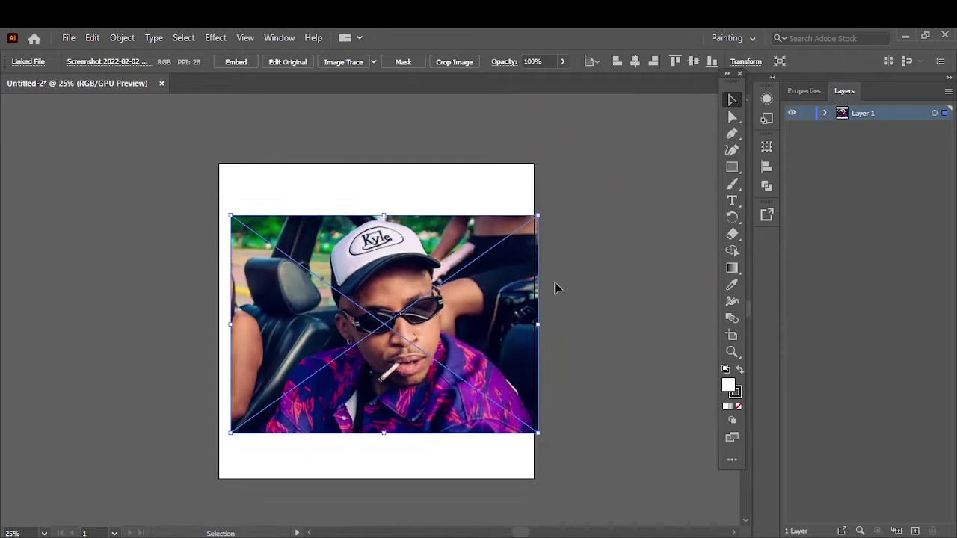
# Fade the reference photo, lock Layer 1 and add a new Layer 2 above it
pyautogui.moveTo(560, 78); pyautogui.dragTo(549, 79)
pyautogui.click(635, 225)
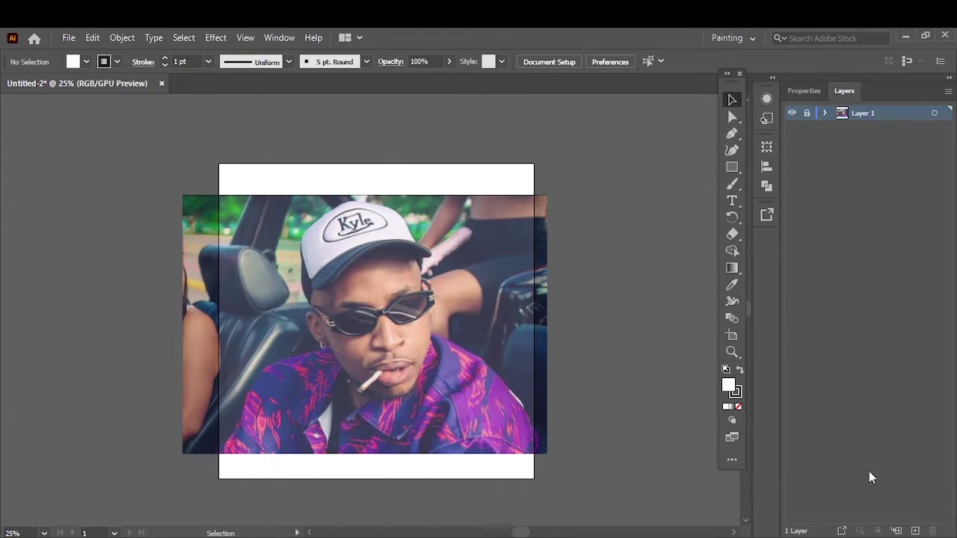
pyautogui.click(915, 531)
pyautogui.click(367, 61)
# Load a brush from the user-defined brush library and switch to the Paintbrush tool
pyautogui.click(237, 171)
pyautogui.click(404, 377)
pyautogui.click(732, 184)
pyautogui.click(366, 61)
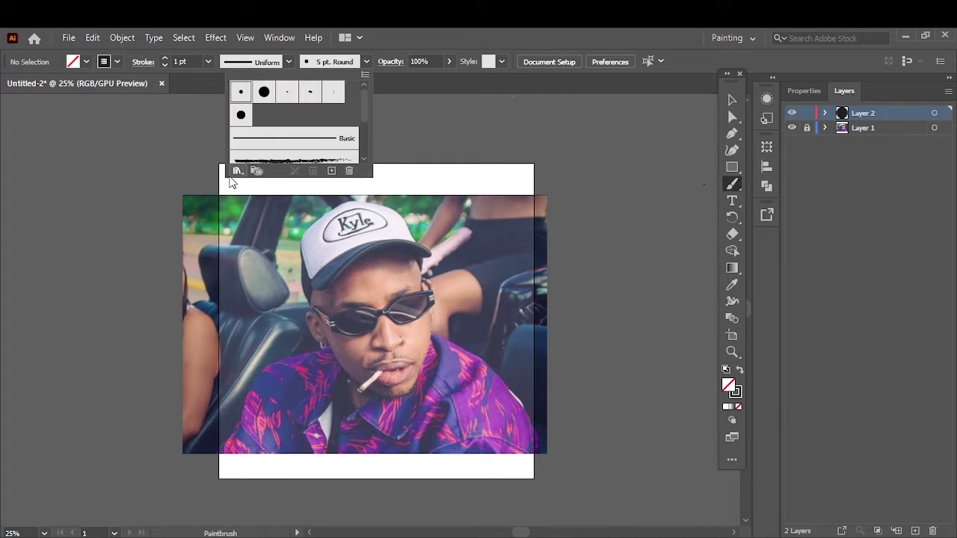
pyautogui.click(237, 171)
pyautogui.click(419, 362)
pyautogui.click(555, 249)
pyautogui.scroll(5, 402, 349)
# Trace the nose's left side, bottom curve and right nostril
pyautogui.scroll(3, 401, 349)
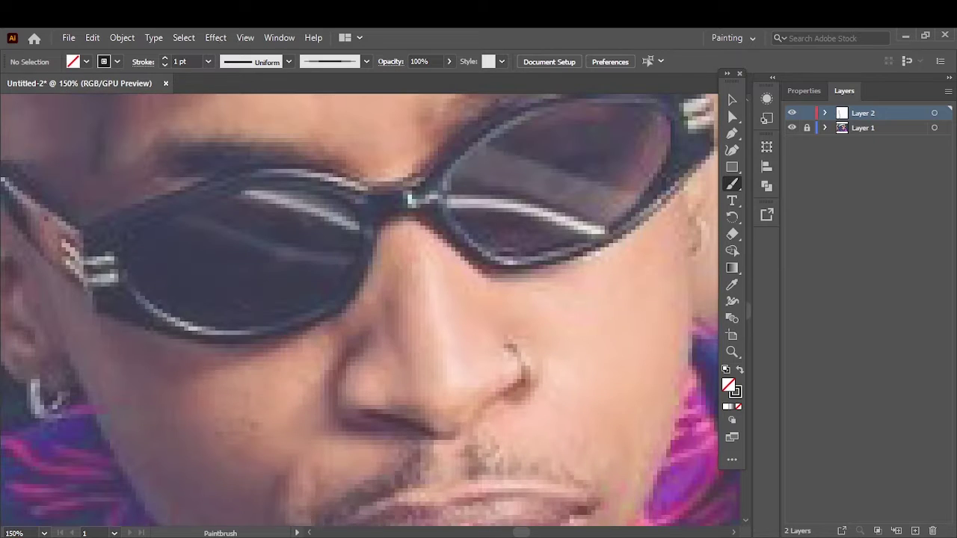
pyautogui.moveTo(376, 336); pyautogui.dragTo(400, 427)
pyautogui.moveTo(368, 412)
pyautogui.mouseDown()
pyautogui.moveTo(475, 405)
pyautogui.moveTo(515, 386)
pyautogui.mouseUp()
pyautogui.moveTo(520, 402); pyautogui.dragTo(523, 348)
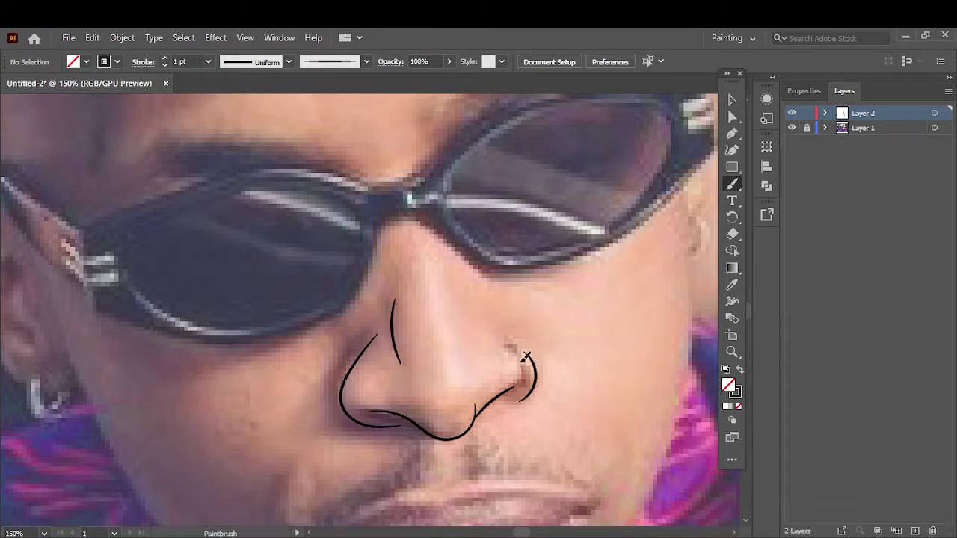
pyautogui.scroll(4, 543, 378)
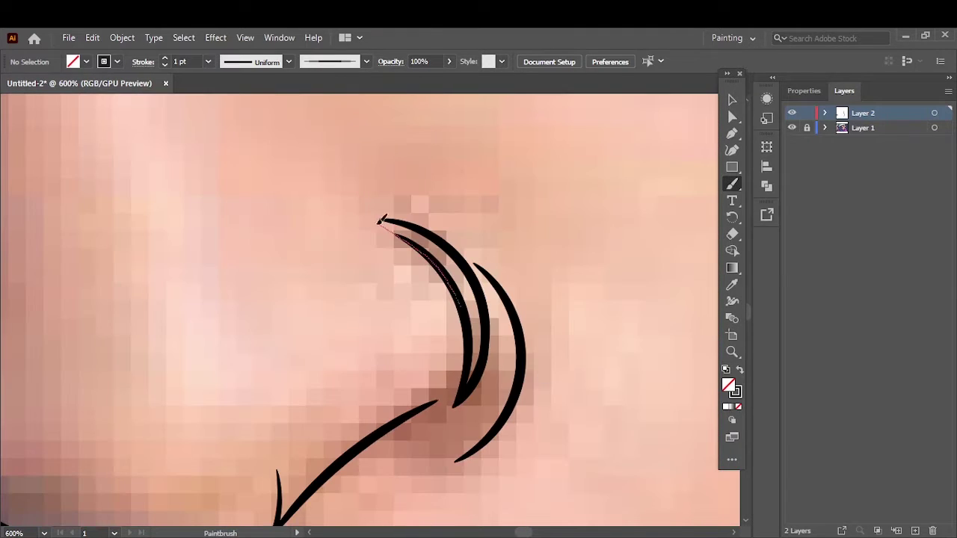
pyautogui.scroll(-5, 379, 221)
# Outline the upper and lower lips, the mouth line and two crease strokes along it
pyautogui.moveTo(243, 269); pyautogui.dragTo(626, 225)
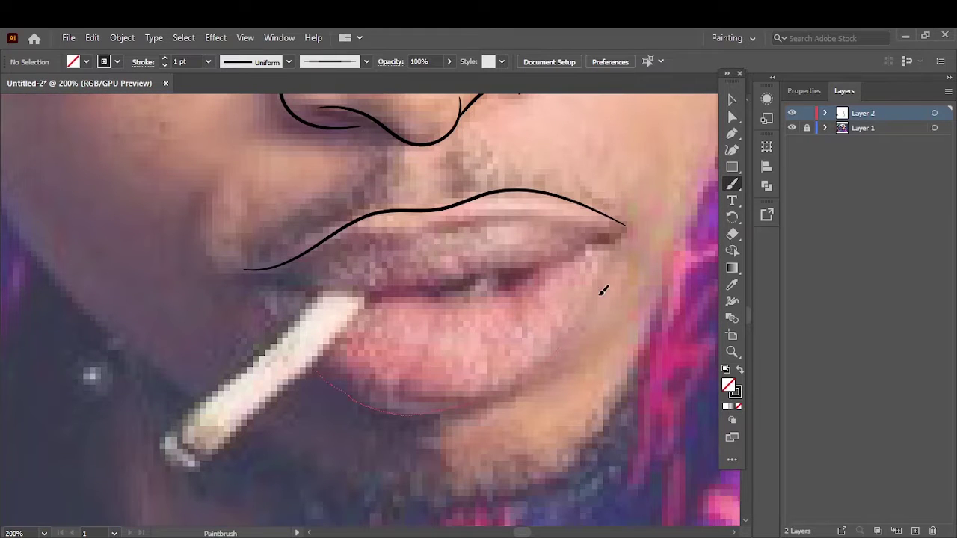
pyautogui.moveTo(602, 291); pyautogui.dragTo(619, 250)
pyautogui.moveTo(284, 329); pyautogui.dragTo(489, 263)
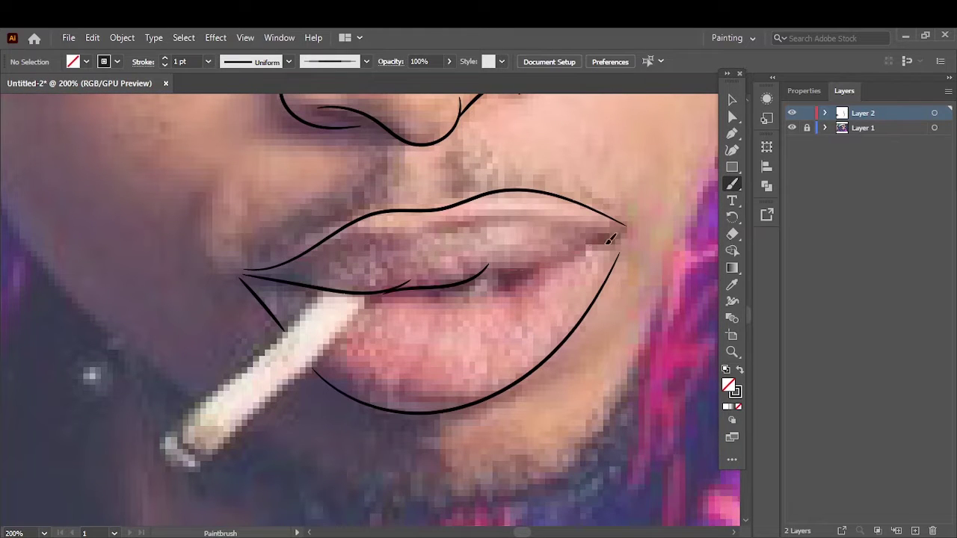
pyautogui.moveTo(367, 293); pyautogui.dragTo(521, 299)
pyautogui.moveTo(487, 271); pyautogui.dragTo(576, 255)
# Redraw the lip crease longer to the left and replace the stray upper-lip stroke
pyautogui.scroll(3, 503, 283)
pyautogui.moveTo(56, 310); pyautogui.dragTo(230, 301)
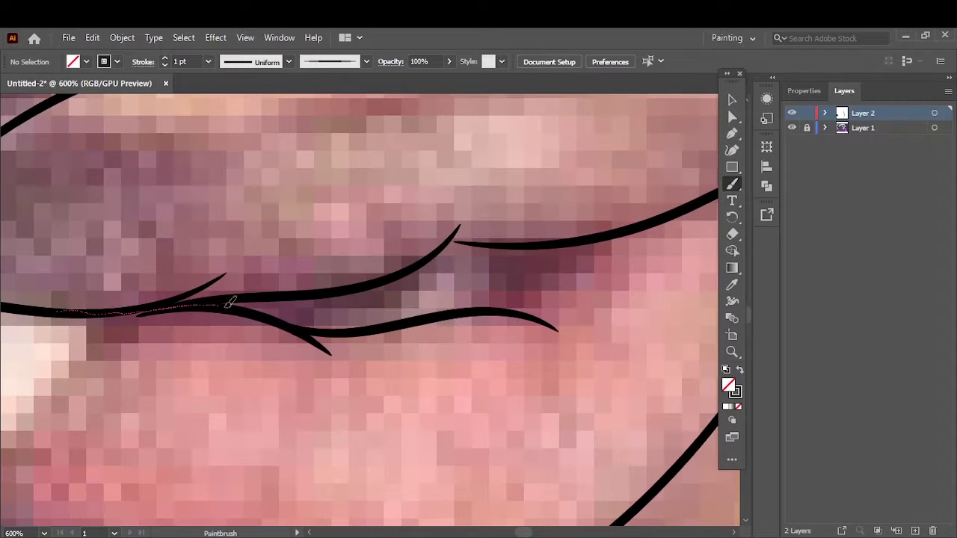
pyautogui.scroll(-2, 317, 350)
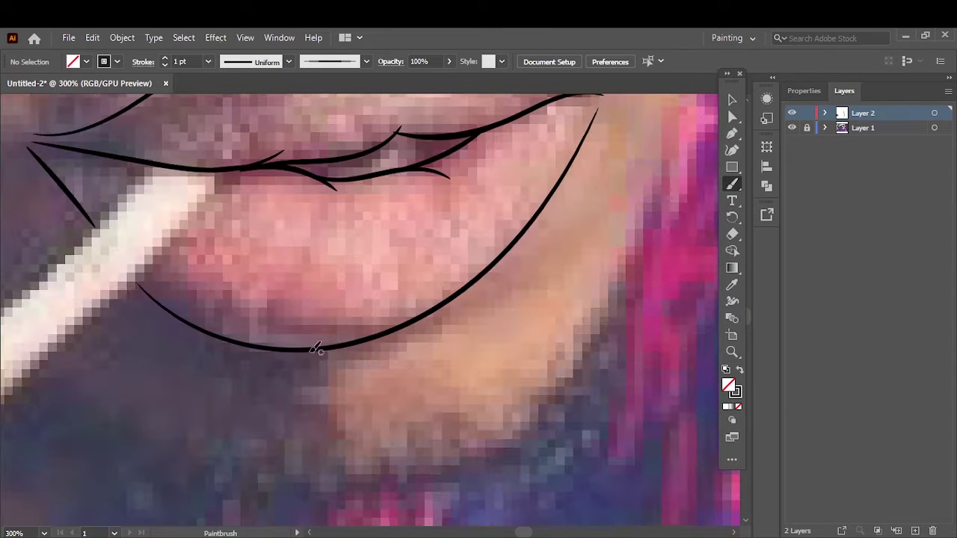
pyautogui.hotkey('ctrl', 'z')
pyautogui.moveTo(210, 320); pyautogui.dragTo(372, 328)
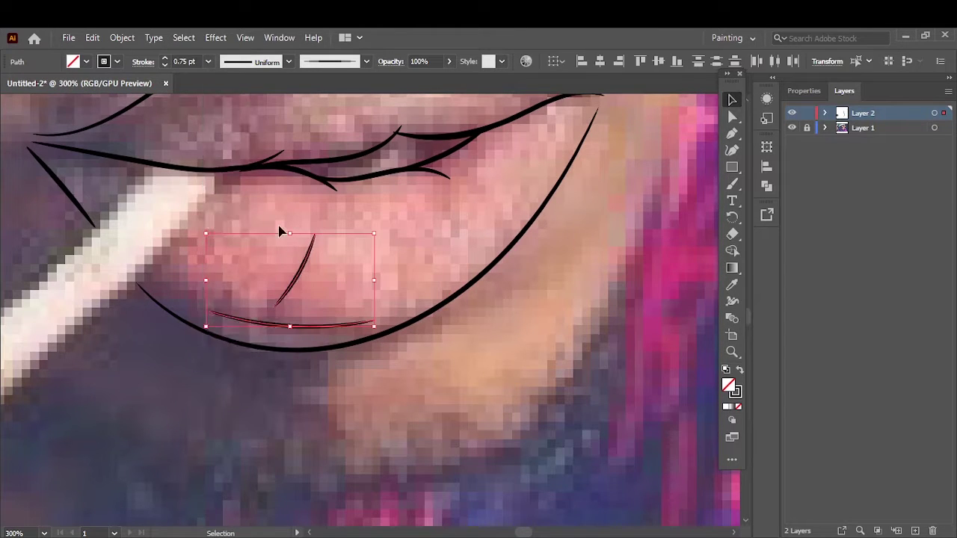
pyautogui.scroll(-1, 317, 297)
pyautogui.hotkey('ctrl', 'z')
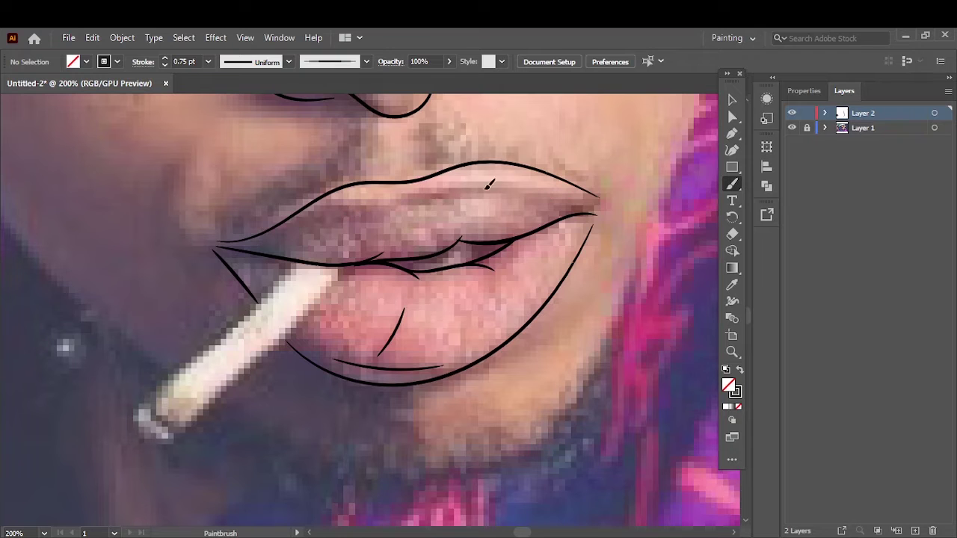
pyautogui.moveTo(252, 241); pyautogui.dragTo(344, 211)
pyautogui.scroll(-3, 300, 239)
pyautogui.scroll(3, 293, 257)
# Set the brush stroke to 2 pt and outline the left ear, earring and jawline
pyautogui.click(208, 62)
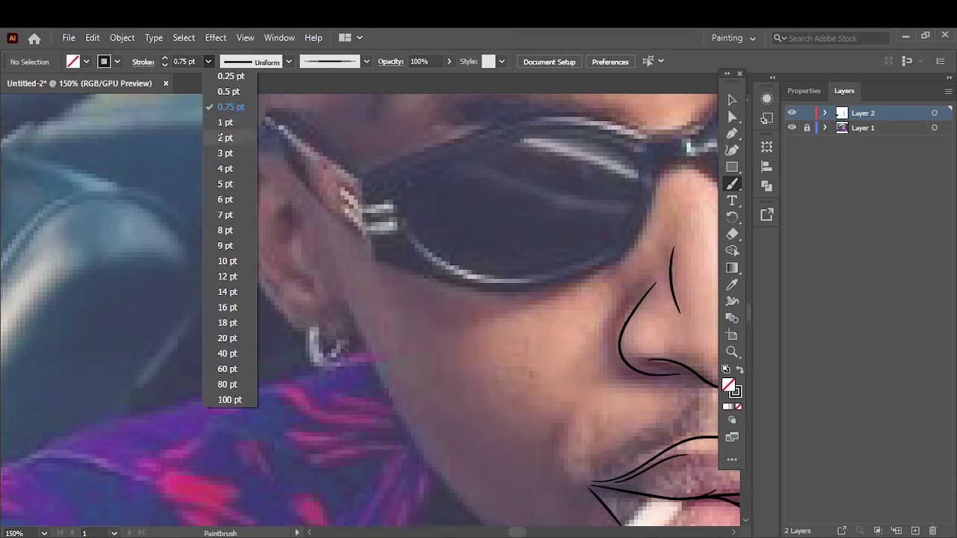
pyautogui.click(224, 137)
pyautogui.moveTo(269, 146); pyautogui.dragTo(306, 329)
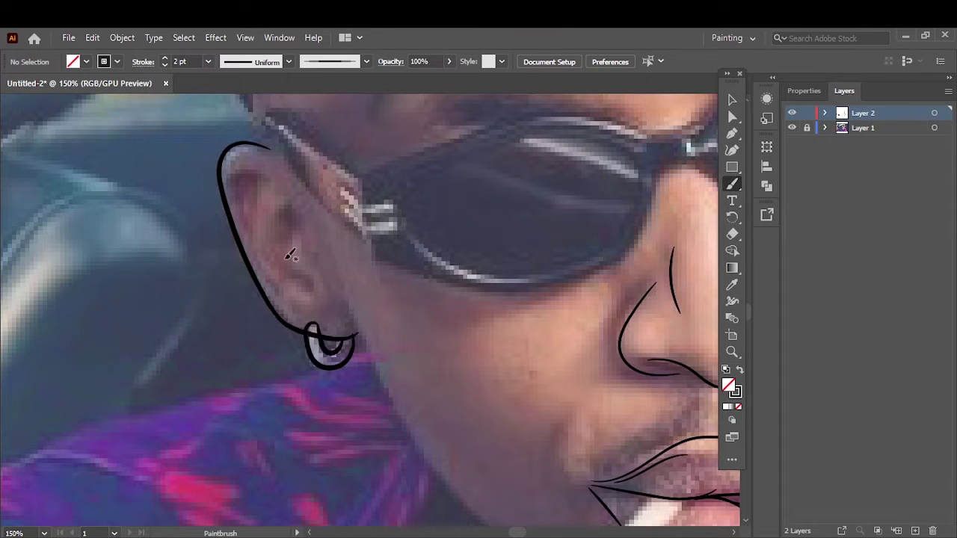
pyautogui.moveTo(383, 382); pyautogui.dragTo(385, 388)
pyautogui.scroll(-5, 367, 343)
pyautogui.hscroll(5, 367, 344)
pyautogui.moveTo(263, 314); pyautogui.dragTo(535, 484)
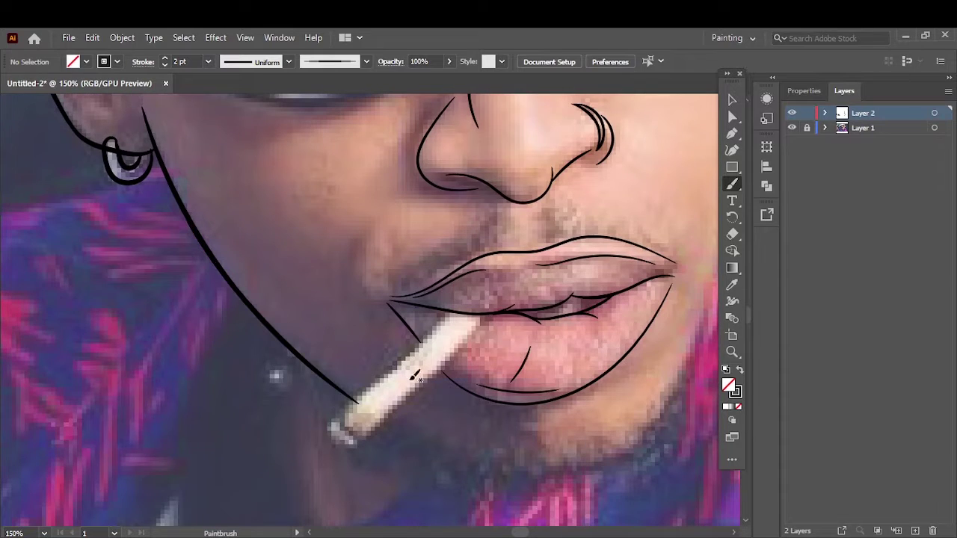
pyautogui.moveTo(581, 514); pyautogui.dragTo(628, 458)
pyautogui.scroll(2, 426, 486)
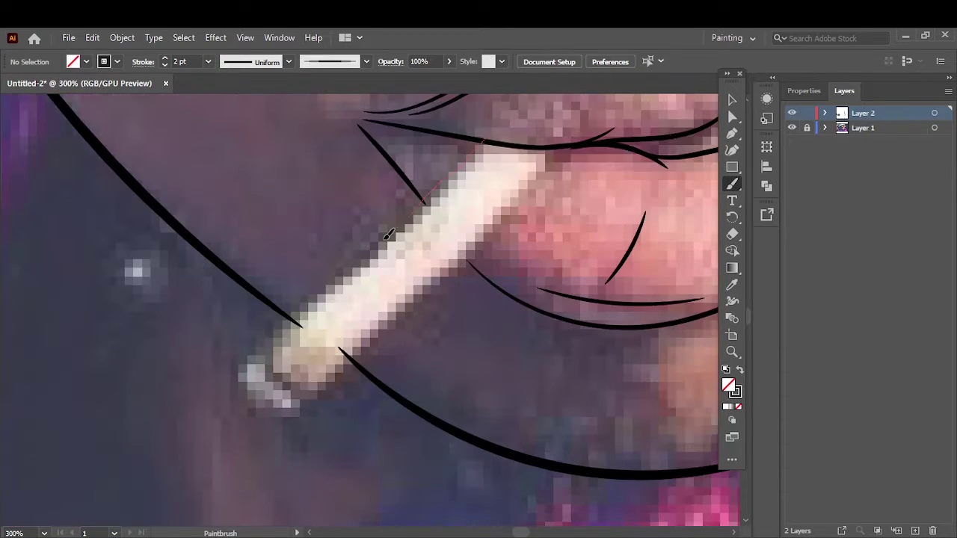
# Trace the cigarette's upper and lower edges with a looped outline around its tip
pyautogui.moveTo(388, 235); pyautogui.dragTo(258, 352)
pyautogui.moveTo(554, 150); pyautogui.dragTo(318, 397)
pyautogui.moveTo(258, 350); pyautogui.dragTo(275, 378)
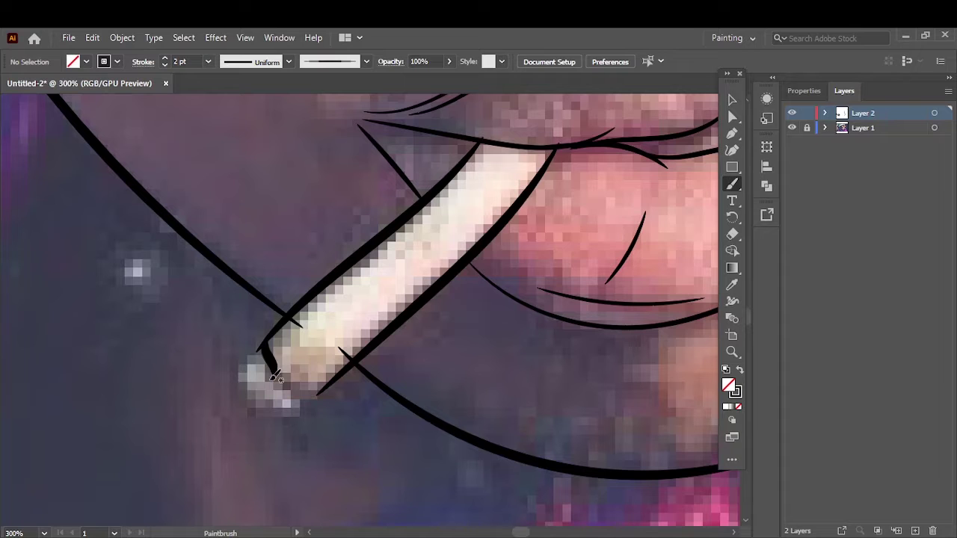
pyautogui.scroll(1, 270, 344)
pyautogui.moveTo(239, 291); pyautogui.dragTo(348, 418)
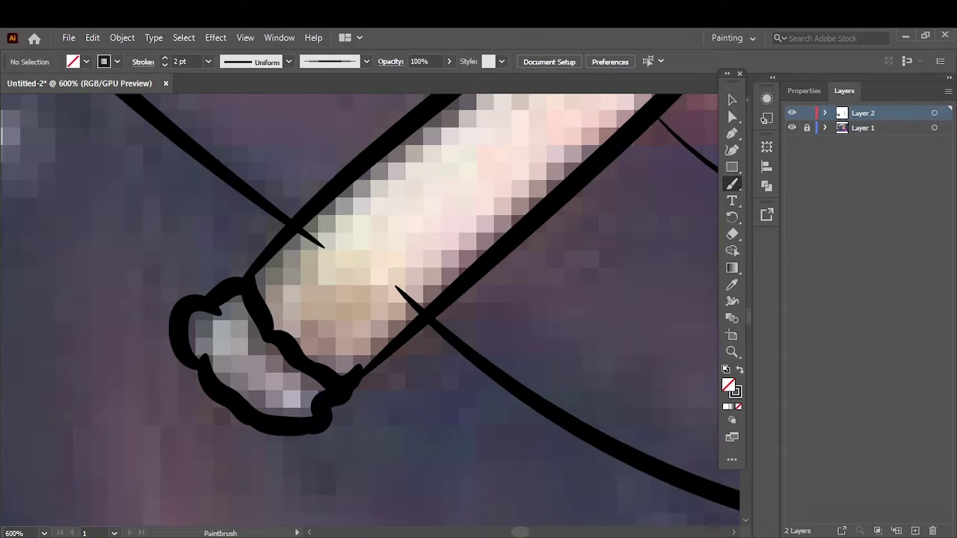
pyautogui.hotkey('ctrl', '0')
pyautogui.scroll(3, 390, 402)
pyautogui.scroll(1, 391, 402)
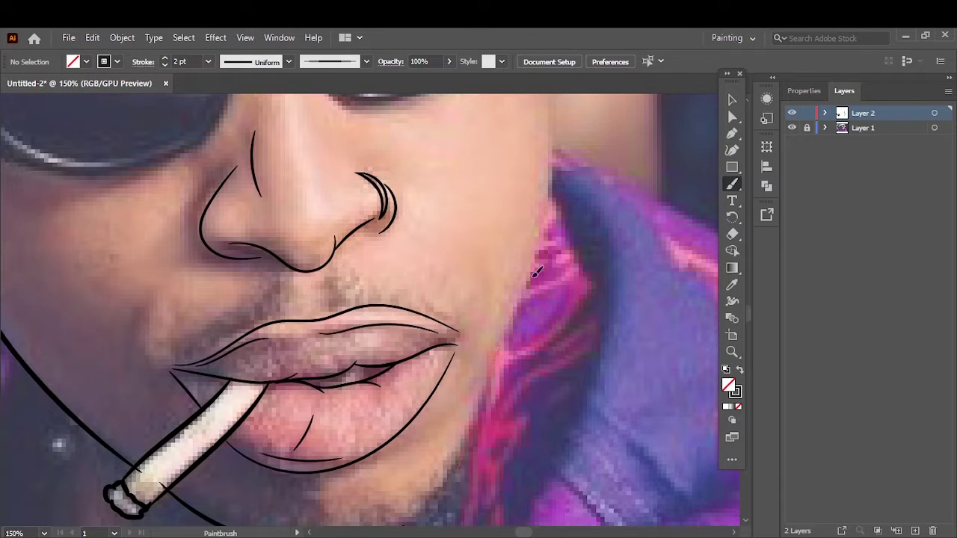
pyautogui.scroll(3, 536, 273)
# Trace the right cheek edge and the right ear beside the glasses
pyautogui.scroll(1, 583, 247)
pyautogui.moveTo(536, 307); pyautogui.dragTo(538, 471)
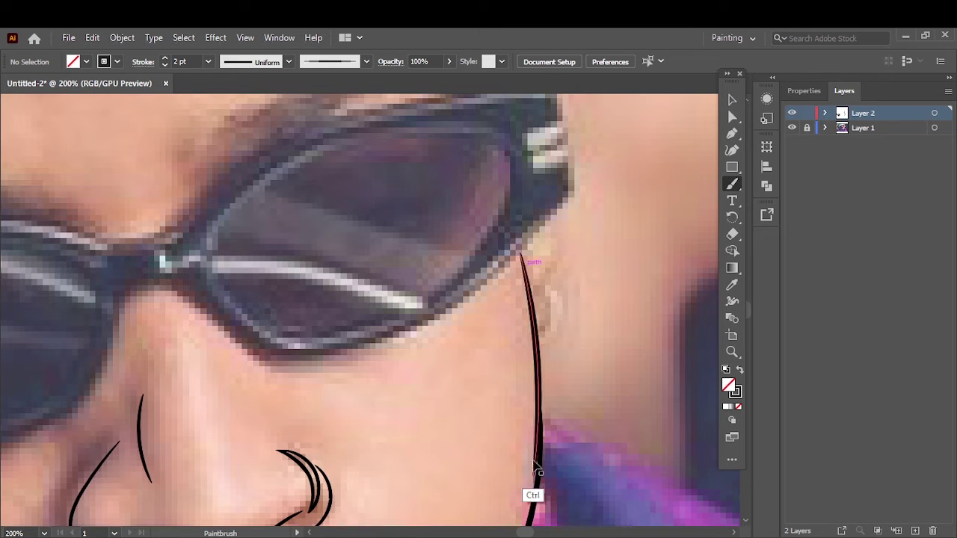
pyautogui.moveTo(540, 335); pyautogui.dragTo(538, 329)
pyautogui.moveTo(558, 213); pyautogui.dragTo(549, 274)
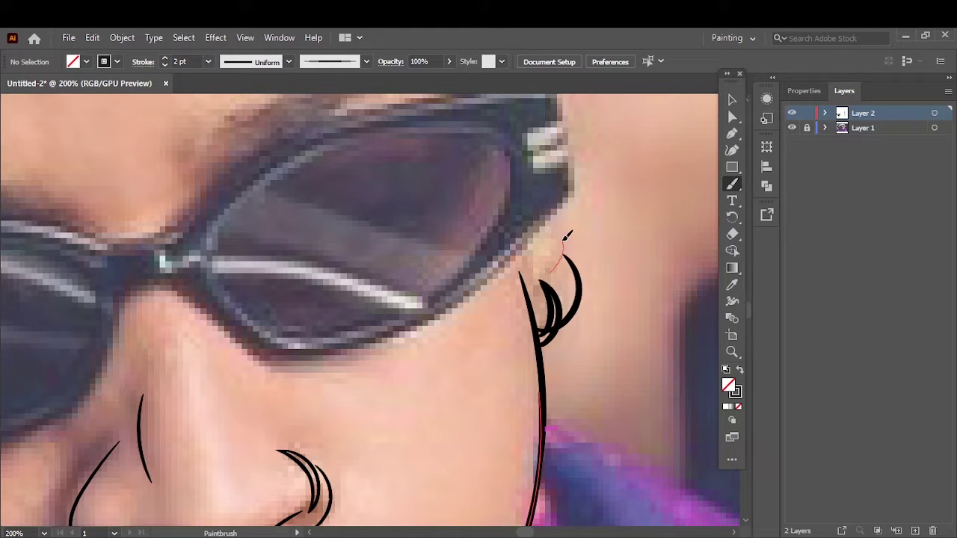
pyautogui.hscroll(-3, 606, 274)
# Outline the right lens's lower edge, outer corner and top edge
pyautogui.moveTo(339, 277); pyautogui.dragTo(703, 209)
pyautogui.hscroll(2, 673, 224)
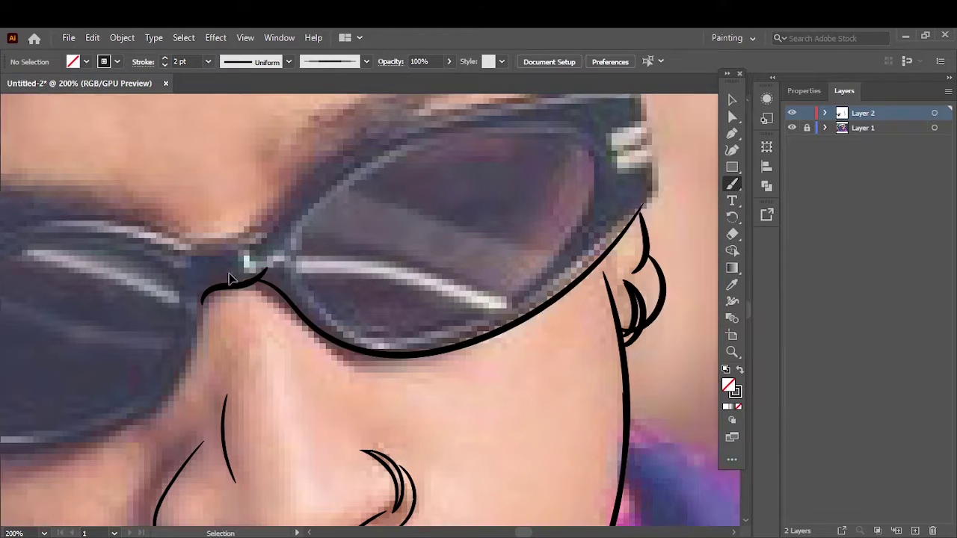
pyautogui.scroll(1, 673, 225)
pyautogui.moveTo(560, 378)
pyautogui.mouseDown()
pyautogui.moveTo(565, 327)
pyautogui.moveTo(537, 209)
pyautogui.mouseUp()
pyautogui.hscroll(-5, 583, 380)
pyautogui.moveTo(79, 448)
pyautogui.mouseDown()
pyautogui.moveTo(348, 281)
pyautogui.moveTo(688, 239)
pyautogui.mouseUp()
pyautogui.hscroll(4, 662, 196)
pyautogui.moveTo(574, 212); pyautogui.dragTo(576, 214)
pyautogui.scroll(-3, 464, 314)
pyautogui.scroll(3, 368, 427)
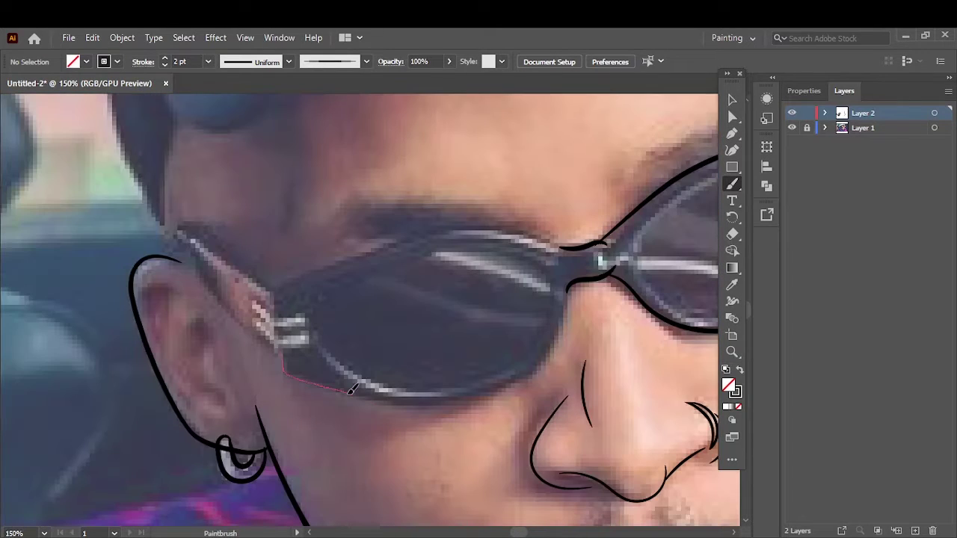
pyautogui.scroll(1, 401, 227)
# Redraw the left lens's top edge and outline the frame arm and hinge details
pyautogui.moveTo(262, 286); pyautogui.dragTo(583, 228)
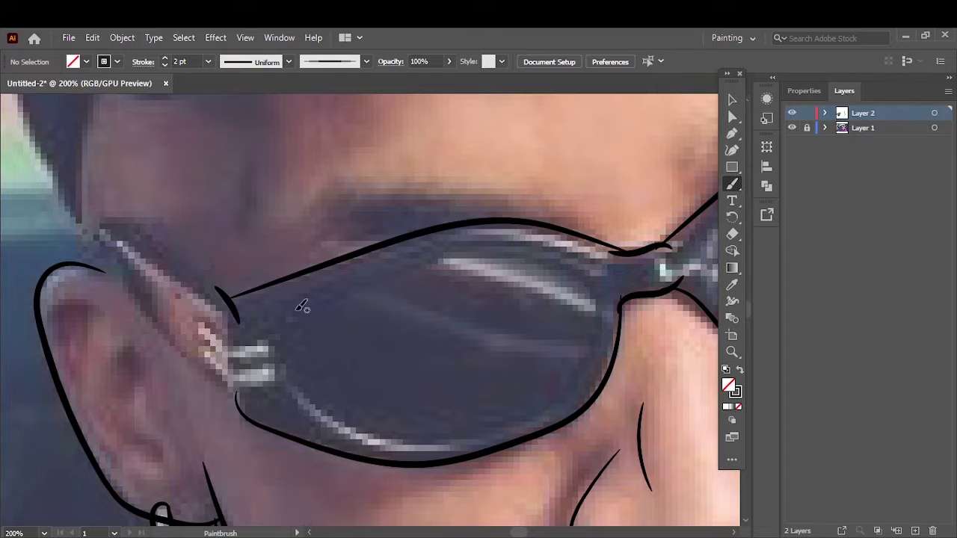
pyautogui.hotkey('ctrl', 'z')
pyautogui.moveTo(266, 289); pyautogui.dragTo(609, 245)
pyautogui.scroll(1, 290, 367)
pyautogui.moveTo(281, 228); pyautogui.dragTo(464, 402)
pyautogui.moveTo(230, 185); pyautogui.dragTo(468, 287)
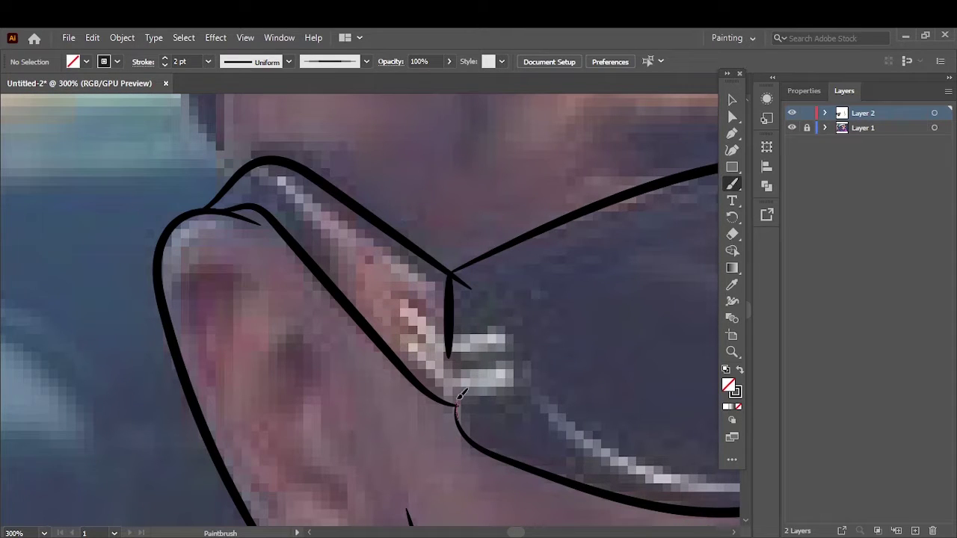
pyautogui.moveTo(453, 404)
pyautogui.mouseDown()
pyautogui.moveTo(452, 300)
pyautogui.moveTo(510, 329)
pyautogui.mouseUp()
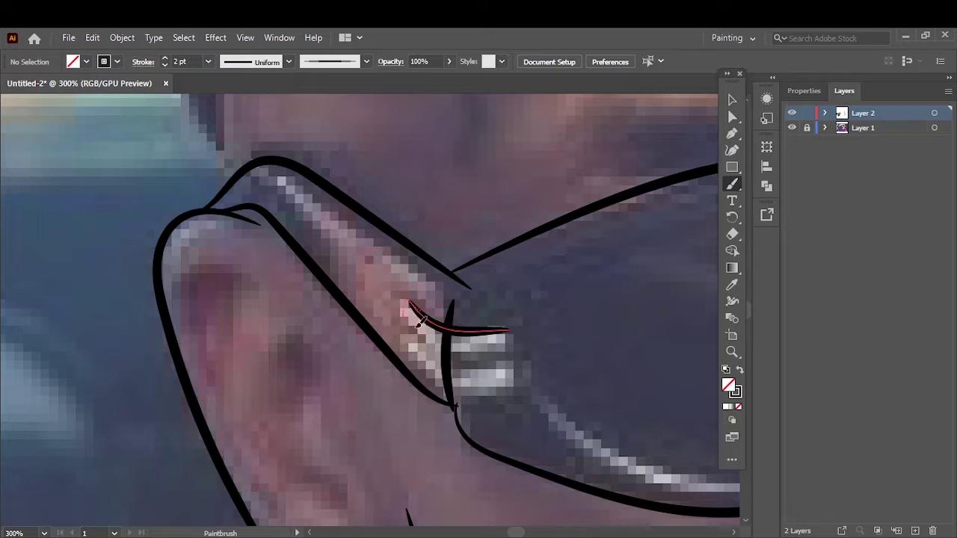
pyautogui.moveTo(405, 340)
pyautogui.mouseDown()
pyautogui.moveTo(507, 339)
pyautogui.moveTo(495, 381)
pyautogui.mouseUp()
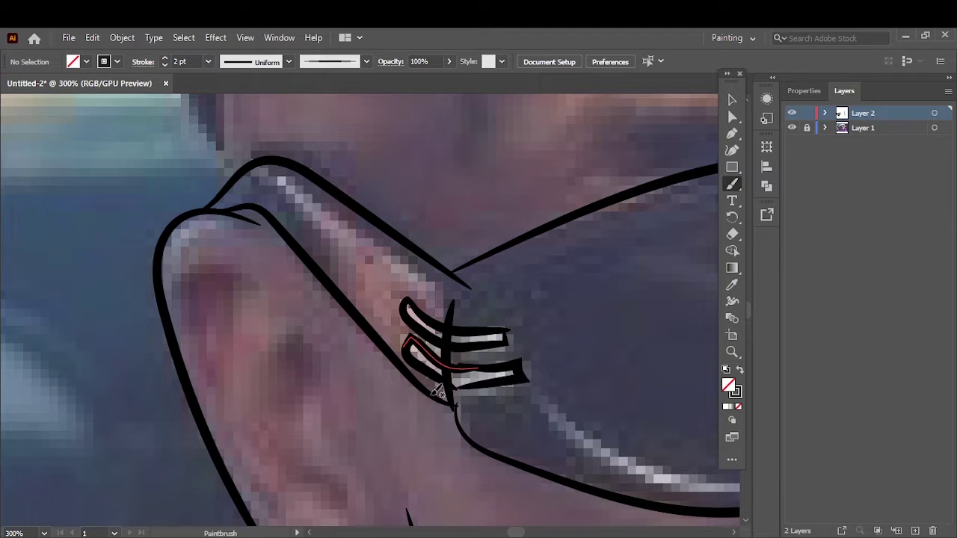
pyautogui.hotkey('ctrl', '-')
pyautogui.hotkey('ctrl', '-')
pyautogui.hotkey('ctrl', '-')
pyautogui.hotkey('ctrl', '+')
pyautogui.hotkey('ctrl', '+')
pyautogui.hotkey('ctrl', '+')
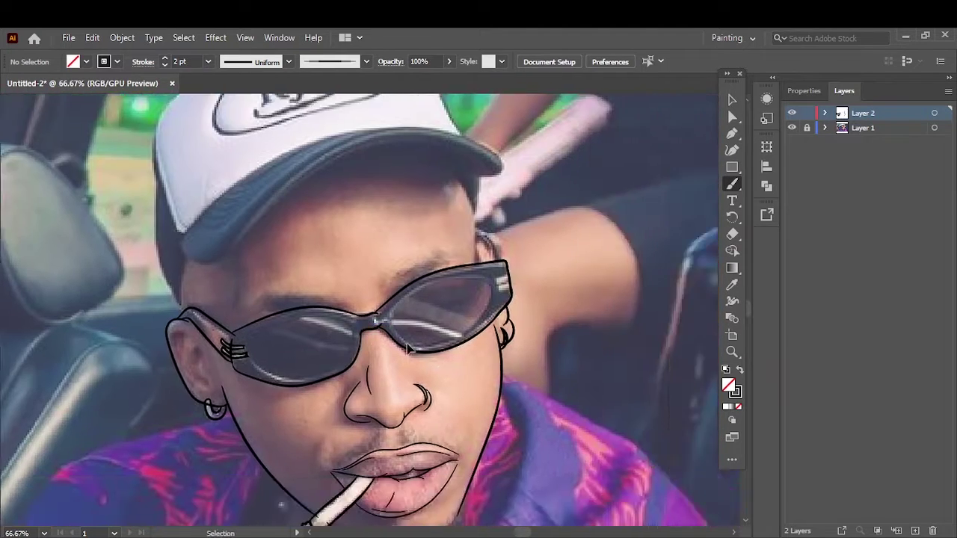
# Trace the inner rim lines inside the lens along its top and bottom
pyautogui.hotkey('ctrl', '-')
pyautogui.hotkey('ctrl', '-')
pyautogui.hotkey('ctrl', '-')
pyautogui.hotkey('ctrl', '-')
pyautogui.hotkey('ctrl', '-')
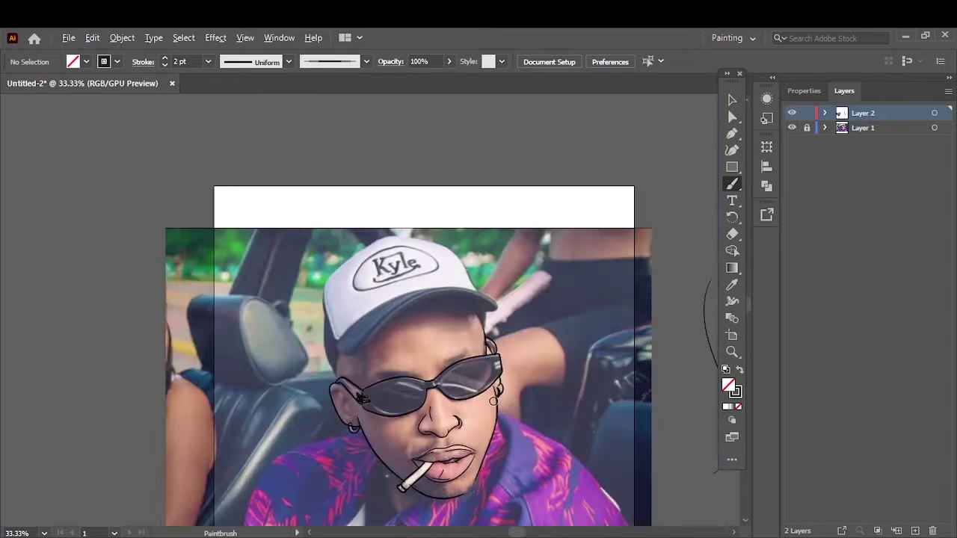
pyautogui.hotkey('ctrl', '+')
pyautogui.hotkey('ctrl', '+')
pyautogui.hotkey('ctrl', '+')
pyautogui.hotkey('ctrl', '+')
pyautogui.moveTo(396, 167); pyautogui.dragTo(349, 178)
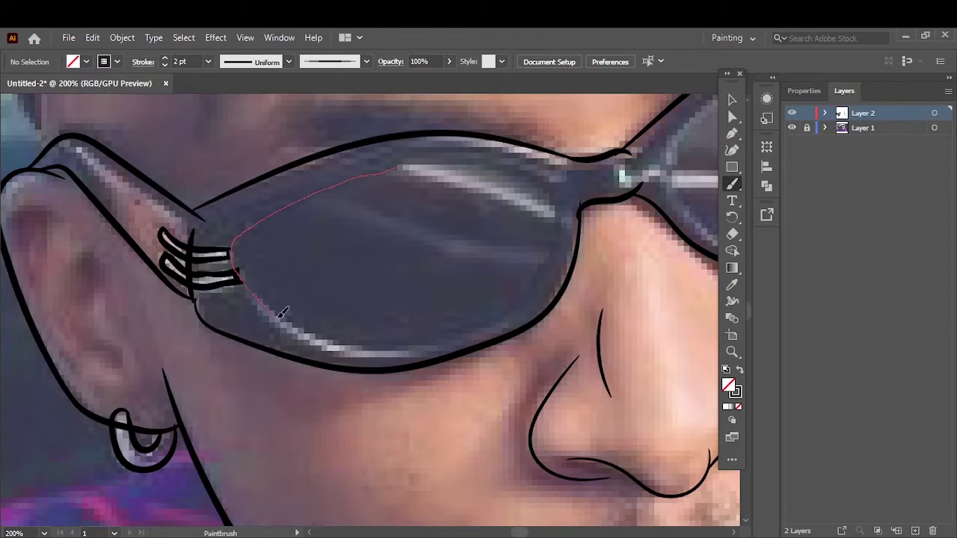
pyautogui.moveTo(282, 312); pyautogui.dragTo(497, 323)
pyautogui.moveTo(562, 235); pyautogui.dragTo(563, 238)
pyautogui.hscroll(10, 449, 284)
pyautogui.scroll(4, 439, 210)
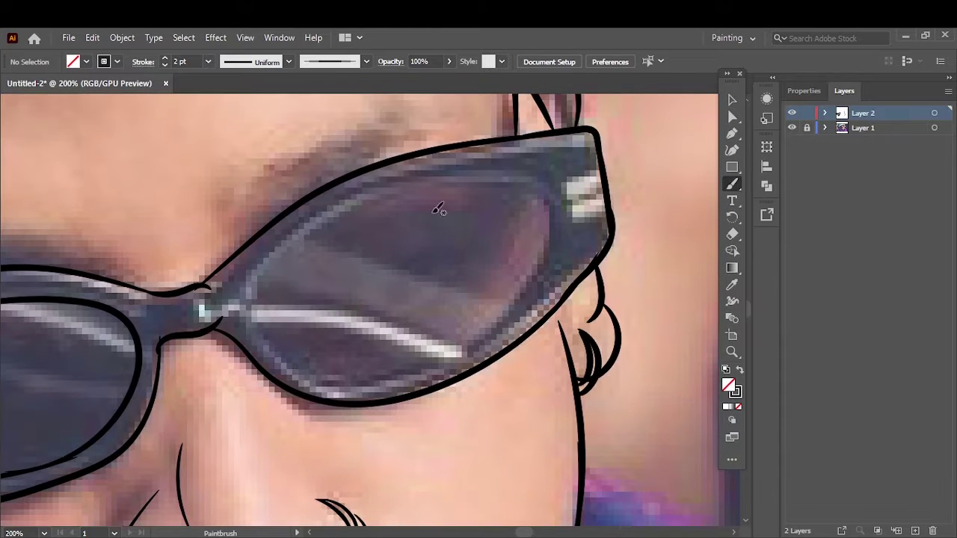
pyautogui.moveTo(281, 354); pyautogui.dragTo(321, 388)
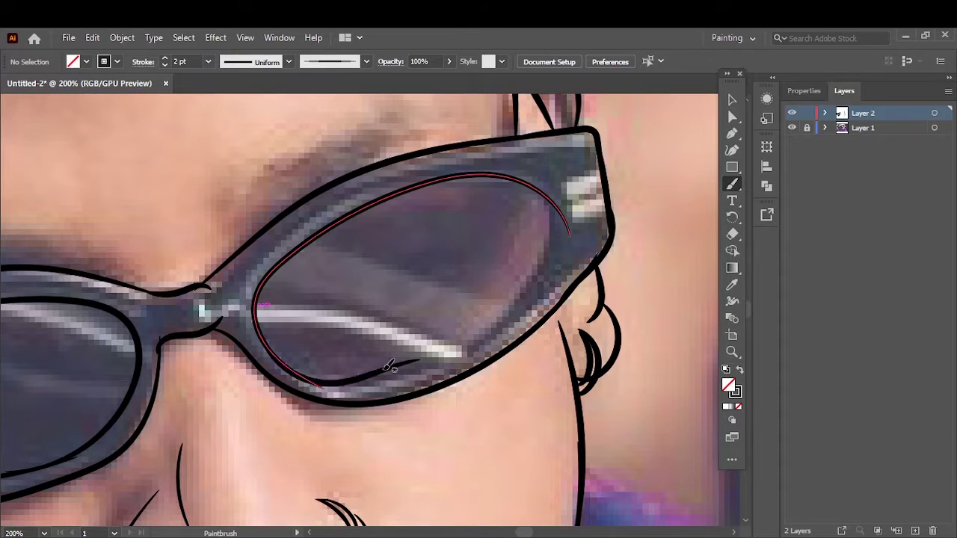
pyautogui.moveTo(258, 335); pyautogui.dragTo(305, 372)
# Outline the small highlight shapes near the frame's outer corner
pyautogui.moveTo(536, 278); pyautogui.dragTo(538, 282)
pyautogui.scroll(3, 583, 187)
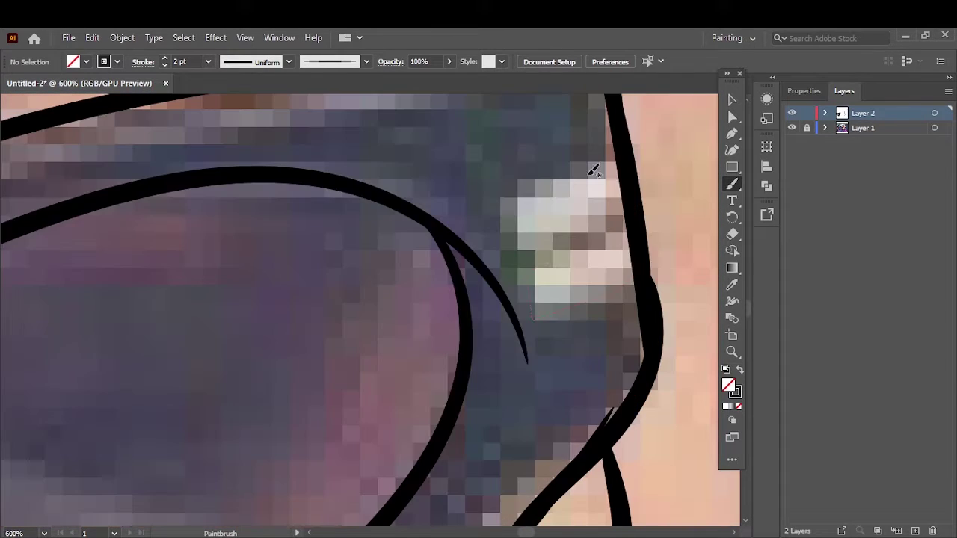
pyautogui.moveTo(632, 278); pyautogui.dragTo(627, 258)
pyautogui.moveTo(620, 217); pyautogui.dragTo(610, 129)
pyautogui.hotkey('ctrl', '0')
# Draw the face edge below the cap and trace the cap's side edge
pyautogui.scroll(4, 366, 325)
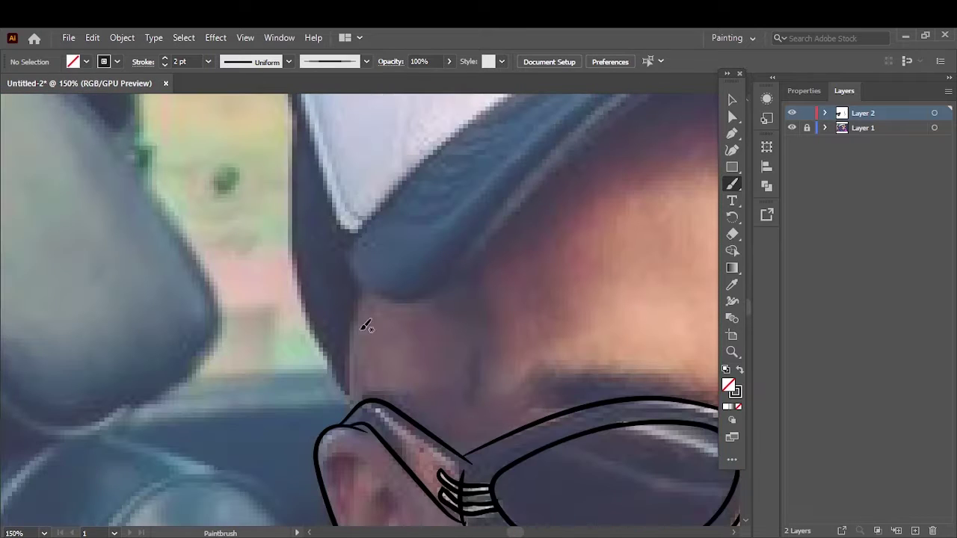
pyautogui.moveTo(364, 303); pyautogui.dragTo(367, 296)
pyautogui.scroll(3, 338, 396)
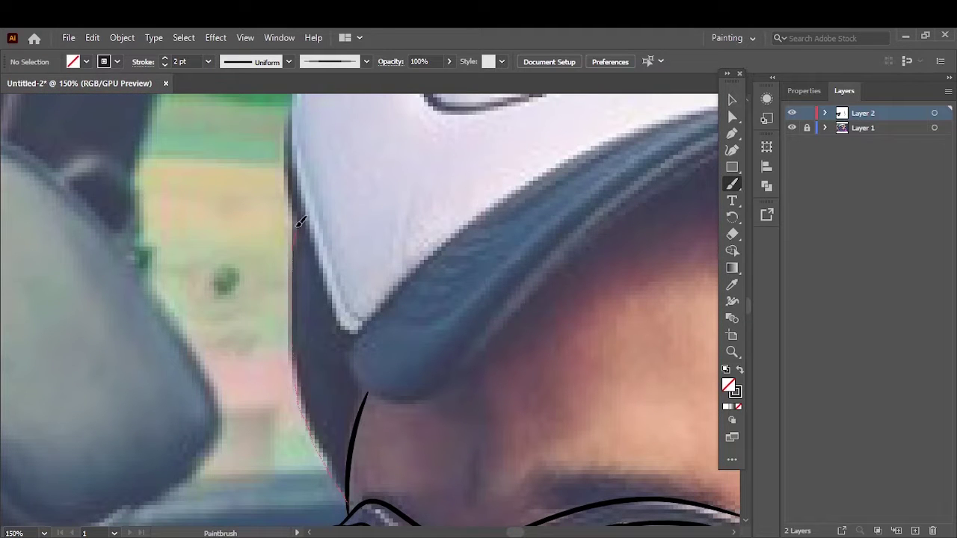
pyautogui.moveTo(299, 222); pyautogui.dragTo(289, 104)
pyautogui.moveTo(368, 323); pyautogui.dragTo(368, 326)
pyautogui.scroll(2, 364, 395)
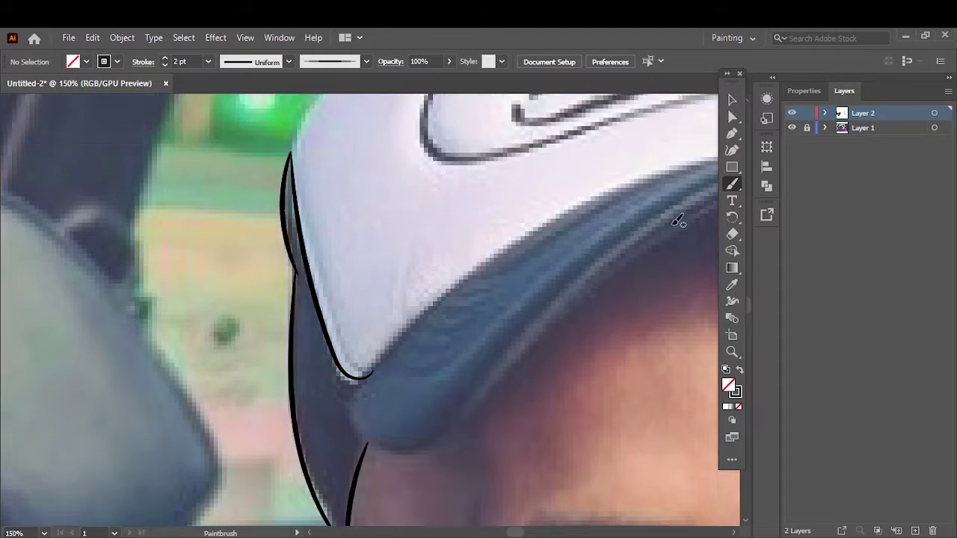
pyautogui.scroll(-2, 580, 258)
# Trace the brim's lower edge and two face-edge lines beneath the brim
pyautogui.moveTo(291, 340); pyautogui.dragTo(622, 213)
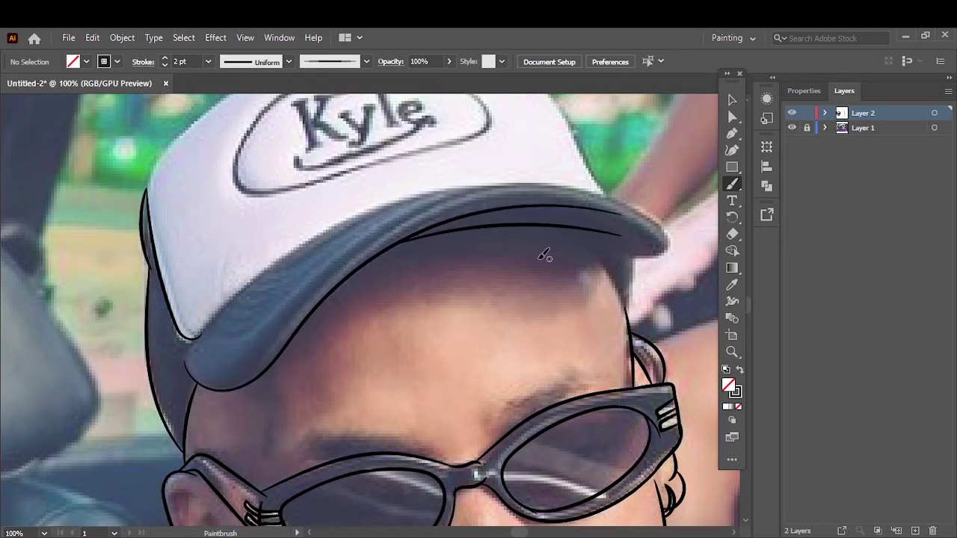
pyautogui.moveTo(611, 248); pyautogui.dragTo(652, 255)
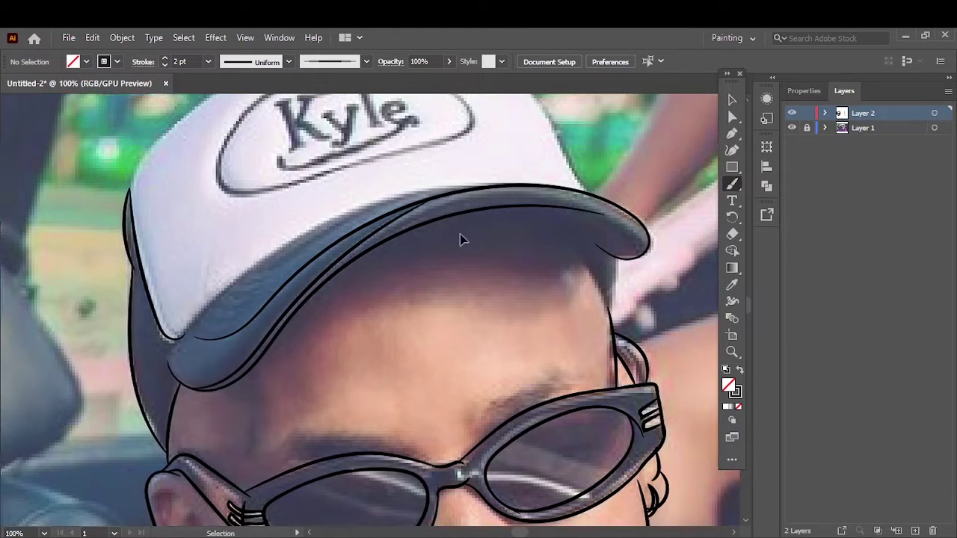
pyautogui.scroll(2, 459, 240)
pyautogui.moveTo(542, 221); pyautogui.dragTo(538, 374)
pyautogui.moveTo(464, 217); pyautogui.dragTo(528, 355)
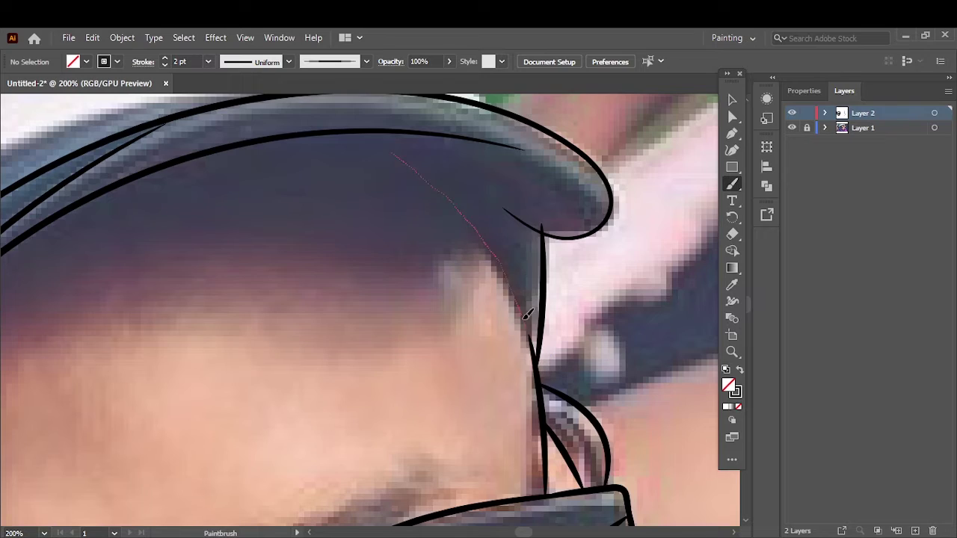
# Trace the top edge of the cap
pyautogui.hotkey('ctrl', '0')
pyautogui.scroll(4, 202, 463)
pyautogui.hotkey('ctrl', '-')
pyautogui.hotkey('ctrl', '-')
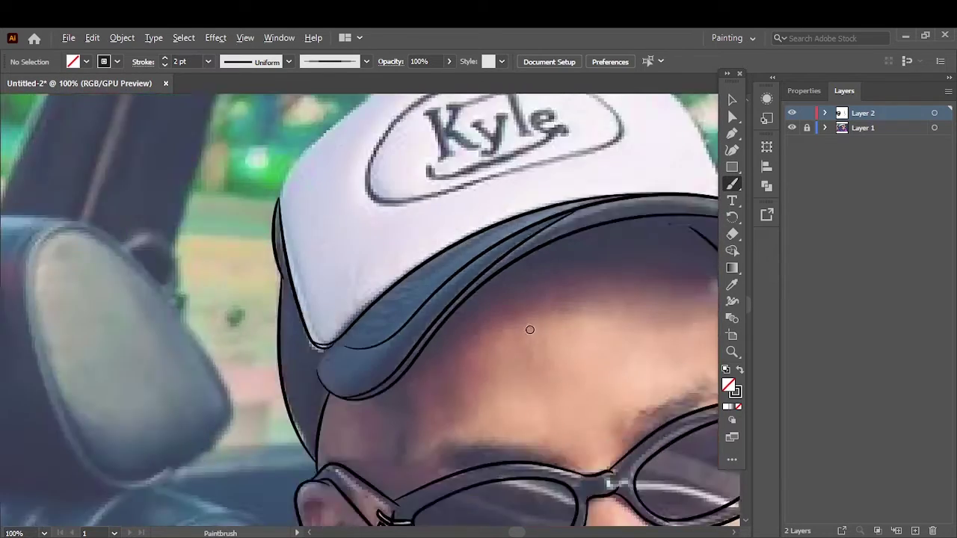
pyautogui.hotkey('ctrl', '+')
pyautogui.scroll(2, 510, 175)
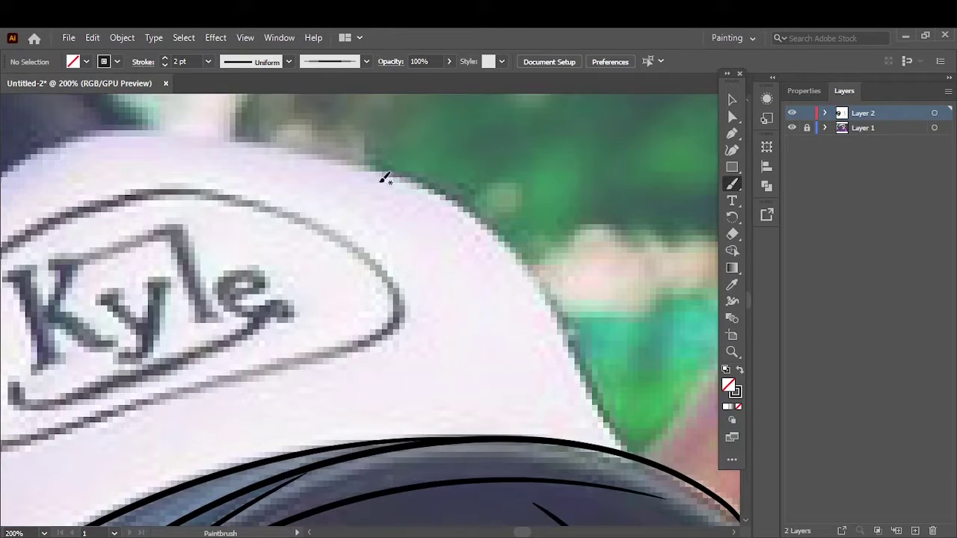
pyautogui.hotkey('ctrl', '-')
pyautogui.hscroll(-5, 359, 300)
pyautogui.moveTo(321, 138); pyautogui.dragTo(658, 187)
# Retrace the cap's left edge and trace the oval around the Kyle logo
pyautogui.scroll(2, 556, 259)
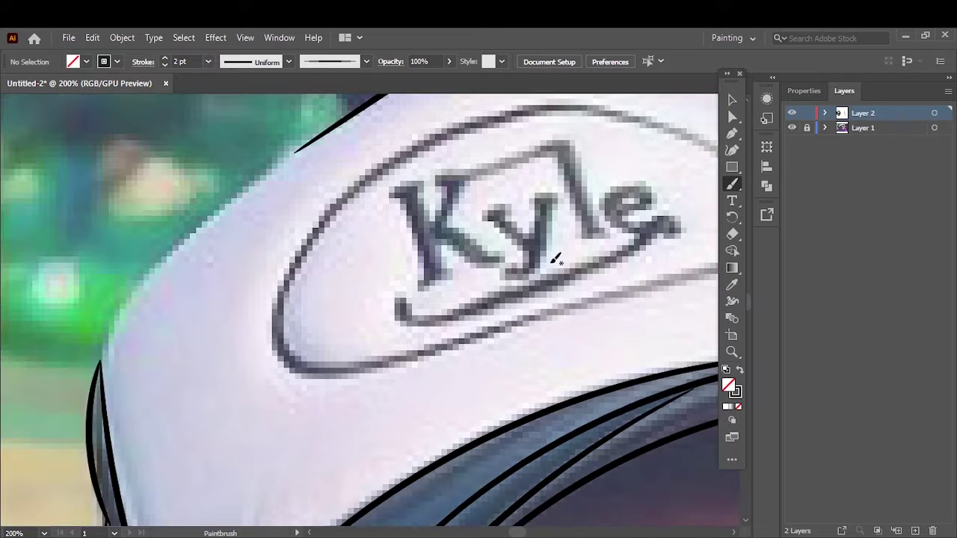
pyautogui.moveTo(251, 193); pyautogui.dragTo(342, 125)
pyautogui.hotkey('ctrl', 'z')
pyautogui.moveTo(292, 155); pyautogui.dragTo(293, 154)
pyautogui.hscroll(3, 371, 221)
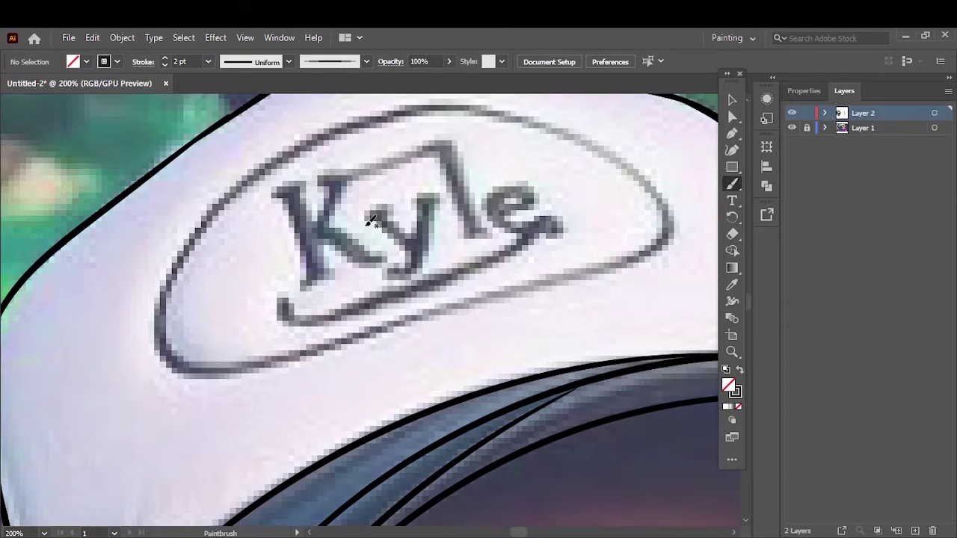
pyautogui.moveTo(160, 316); pyautogui.dragTo(598, 300)
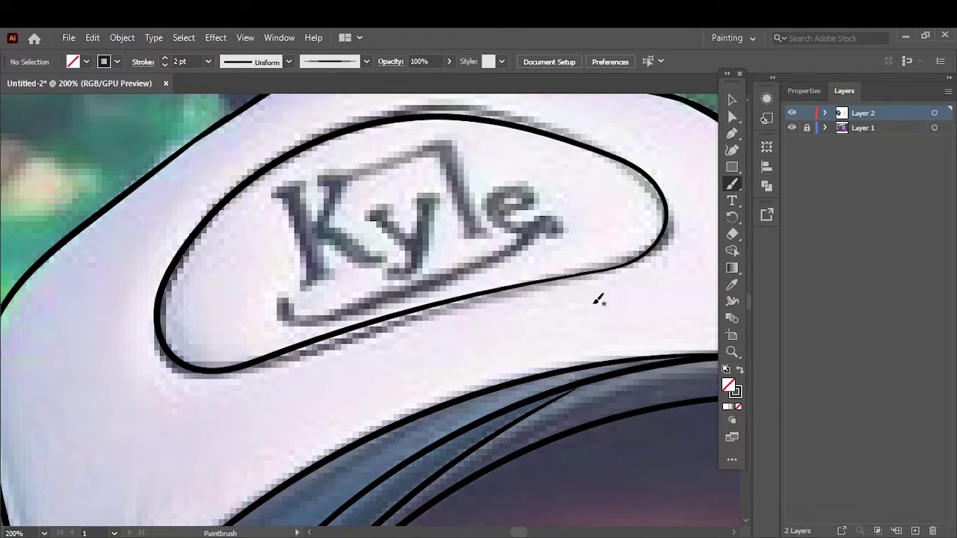
pyautogui.keyDown('ctrl'); pyautogui.click(478, 196); pyautogui.keyUp('ctrl')
# Trace the letters K, y, l, e of Kyle and the underline beneath it
pyautogui.moveTo(272, 193); pyautogui.dragTo(314, 280)
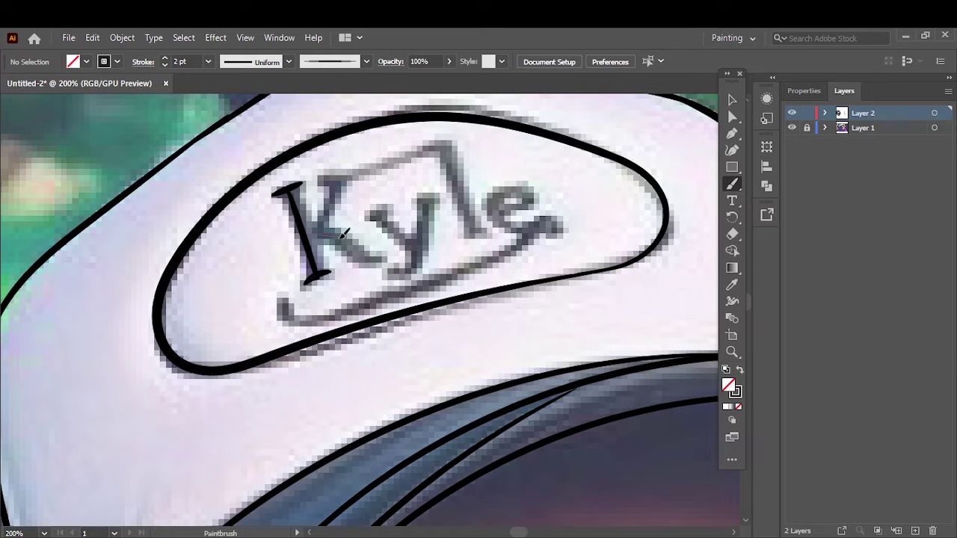
pyautogui.moveTo(344, 234); pyautogui.dragTo(378, 258)
pyautogui.moveTo(323, 179)
pyautogui.mouseDown()
pyautogui.moveTo(343, 228)
pyautogui.moveTo(446, 148)
pyautogui.moveTo(471, 243)
pyautogui.moveTo(559, 224)
pyautogui.mouseUp()
pyautogui.moveTo(283, 301); pyautogui.dragTo(538, 233)
pyautogui.moveTo(363, 218); pyautogui.dragTo(404, 245)
pyautogui.moveTo(430, 196); pyautogui.dragTo(383, 271)
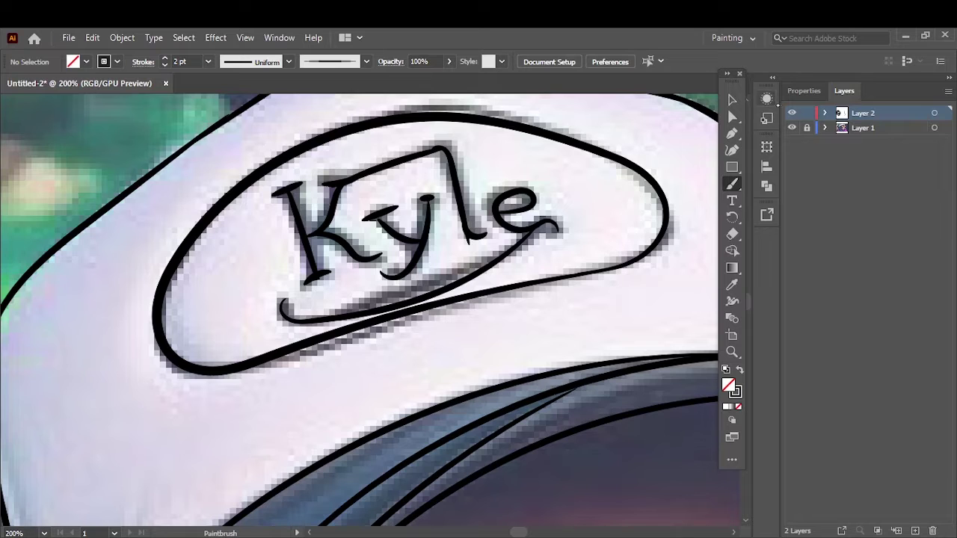
# Thicken the Kyle letter strokes to 3 pt and the logo's top edge to 4 pt
pyautogui.press('v')
pyautogui.hotkey('ctrl', 'a')
pyautogui.click(208, 61)
pyautogui.click(224, 155)
pyautogui.click(478, 277)
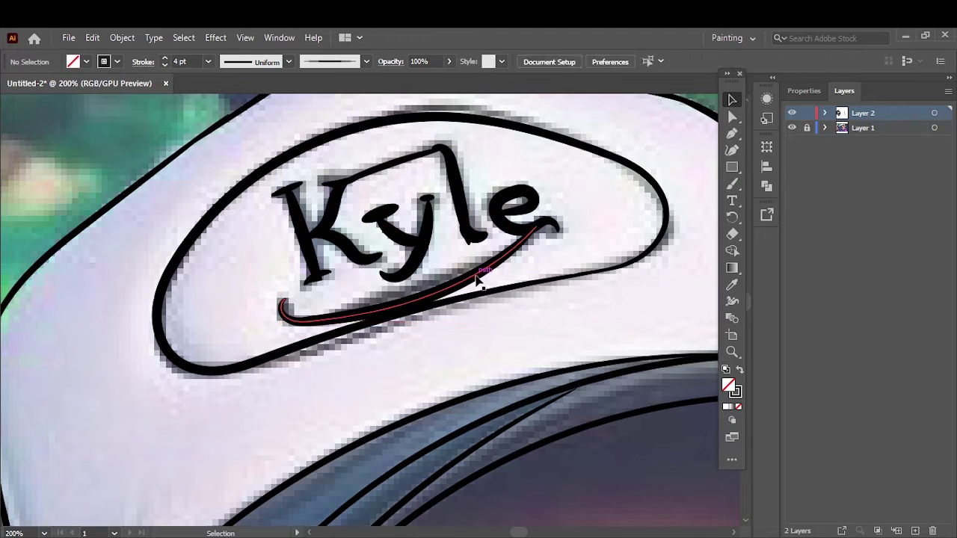
pyautogui.click(376, 173)
pyautogui.click(208, 61)
pyautogui.click(225, 171)
pyautogui.click(208, 62)
pyautogui.click(479, 277)
pyautogui.press('b')
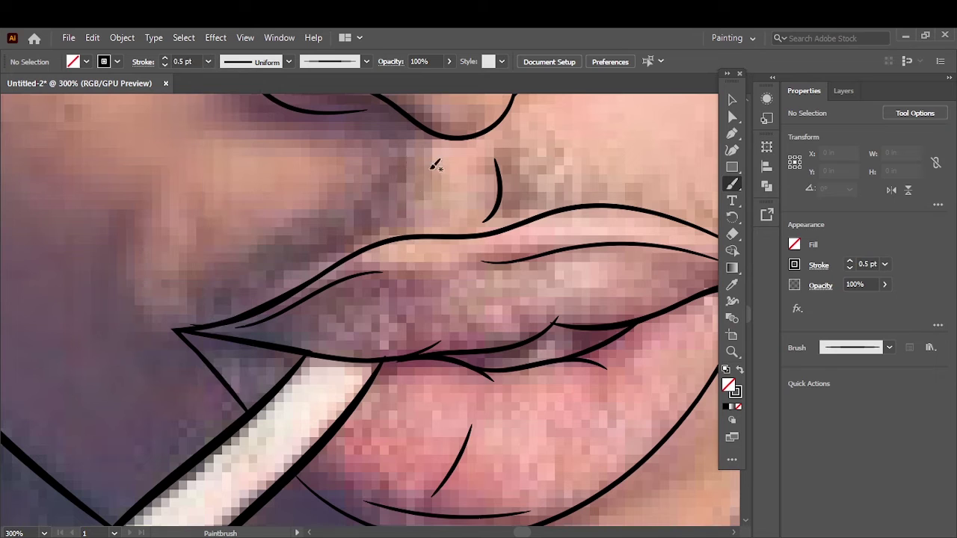
# Add small hair strokes near the nostril
pyautogui.moveTo(419, 179)
pyautogui.mouseDown()
pyautogui.moveTo(410, 202)
pyautogui.moveTo(375, 210)
pyautogui.mouseUp()
pyautogui.moveTo(387, 216); pyautogui.dragTo(374, 227)
pyautogui.moveTo(409, 196); pyautogui.dragTo(397, 223)
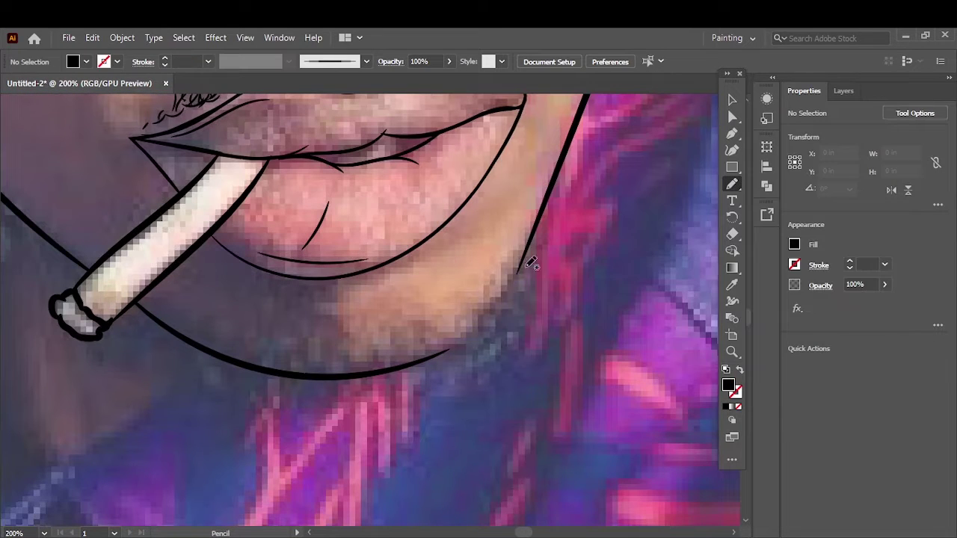
# Draw a filled black shadow along the jaw, add brush hair strokes, and show the reference photo
pyautogui.moveTo(449, 340)
pyautogui.mouseDown()
pyautogui.moveTo(493, 306)
pyautogui.moveTo(444, 357)
pyautogui.mouseUp()
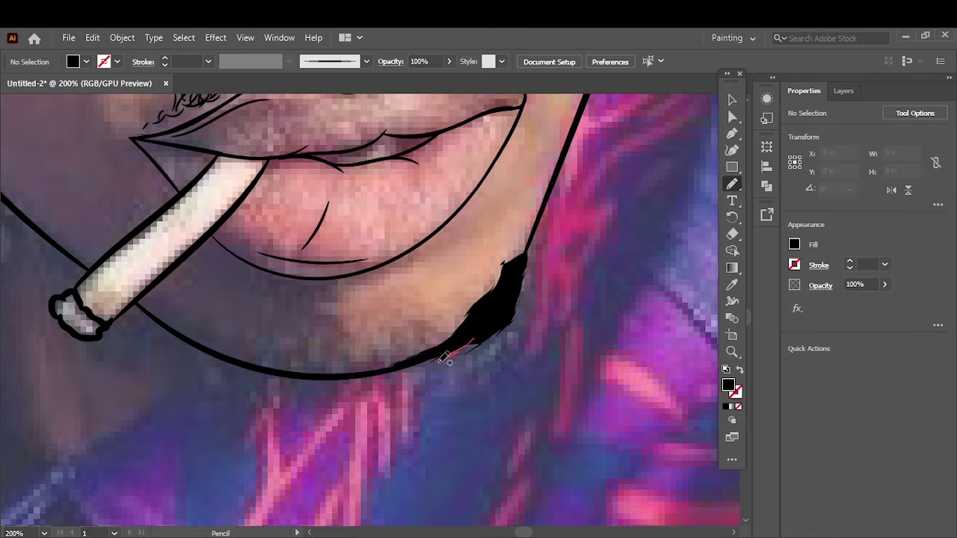
pyautogui.moveTo(269, 359); pyautogui.dragTo(331, 367)
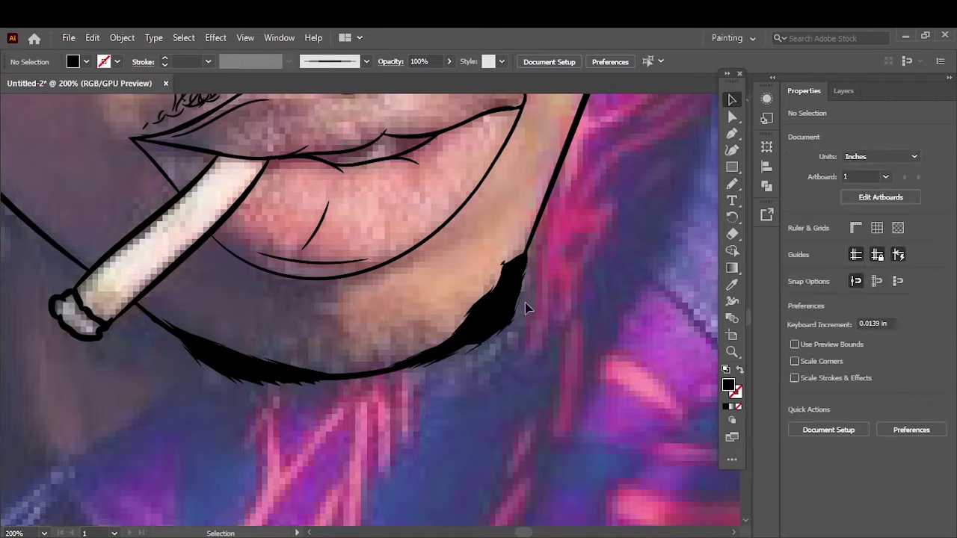
pyautogui.press('b')
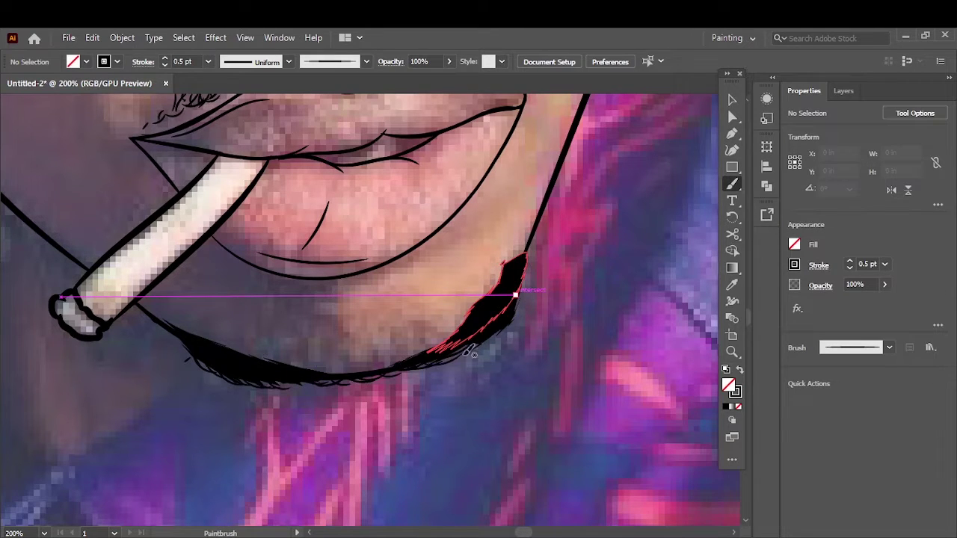
pyautogui.moveTo(468, 351); pyautogui.dragTo(514, 312)
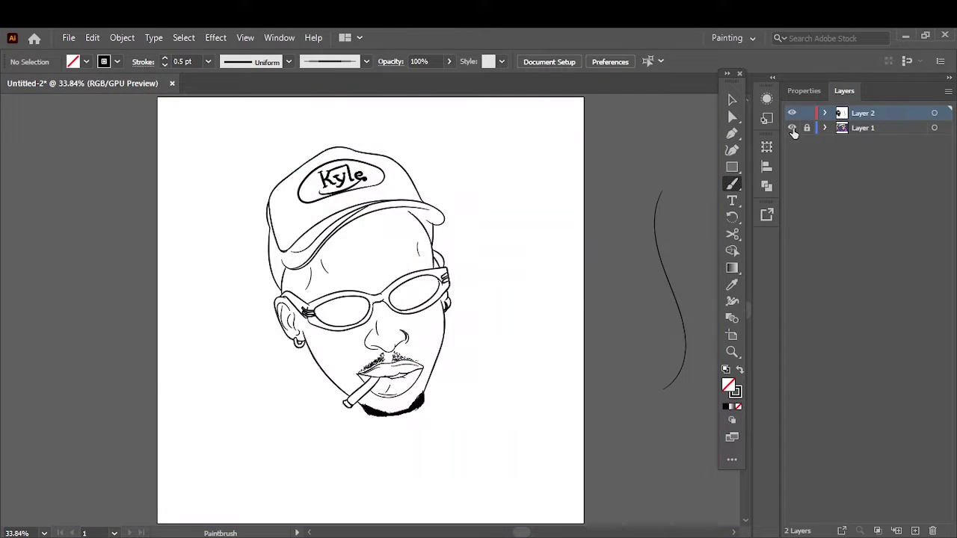
pyautogui.click(791, 127)
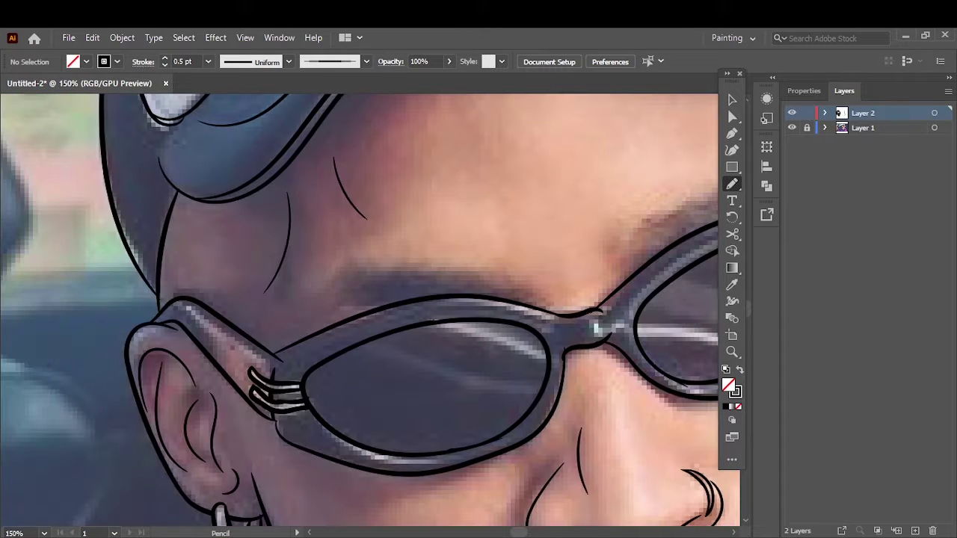
# Draw solid black filled eyebrow shapes above both lenses
pyautogui.hotkey('shift', 'x')
pyautogui.moveTo(494, 297); pyautogui.dragTo(358, 302)
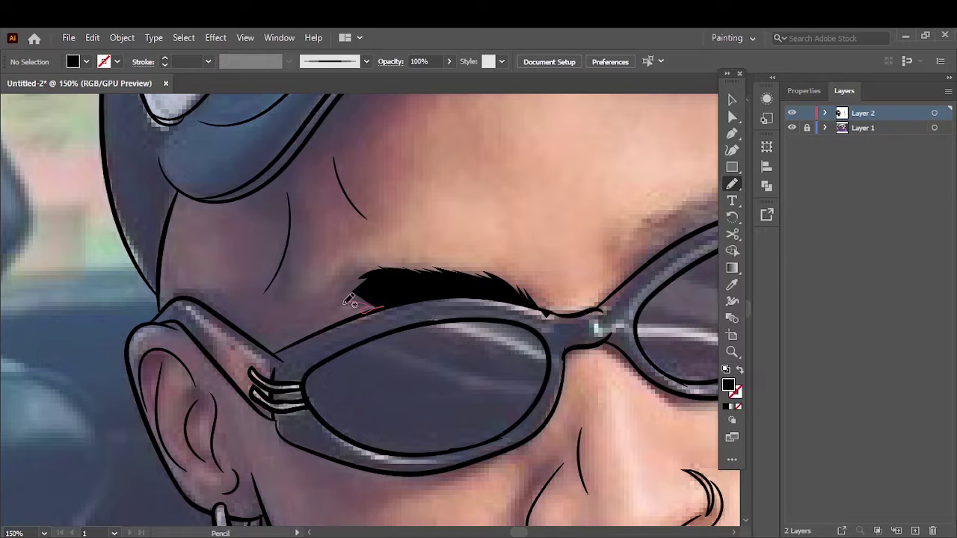
pyautogui.moveTo(556, 200)
pyautogui.mouseDown()
pyautogui.moveTo(483, 240)
pyautogui.moveTo(485, 262)
pyautogui.mouseUp()
# Feather the eyebrows with fine 0.5 pt and 0.25 pt Paintbrush hair strokes
pyautogui.press('b')
pyautogui.hotkey('shift', 'x')
pyautogui.click(208, 62)
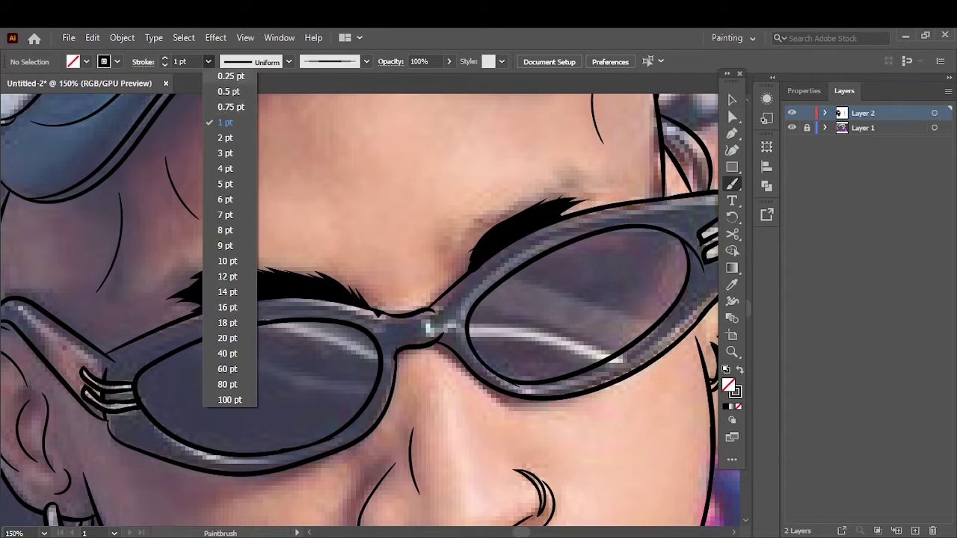
pyautogui.click(213, 77)
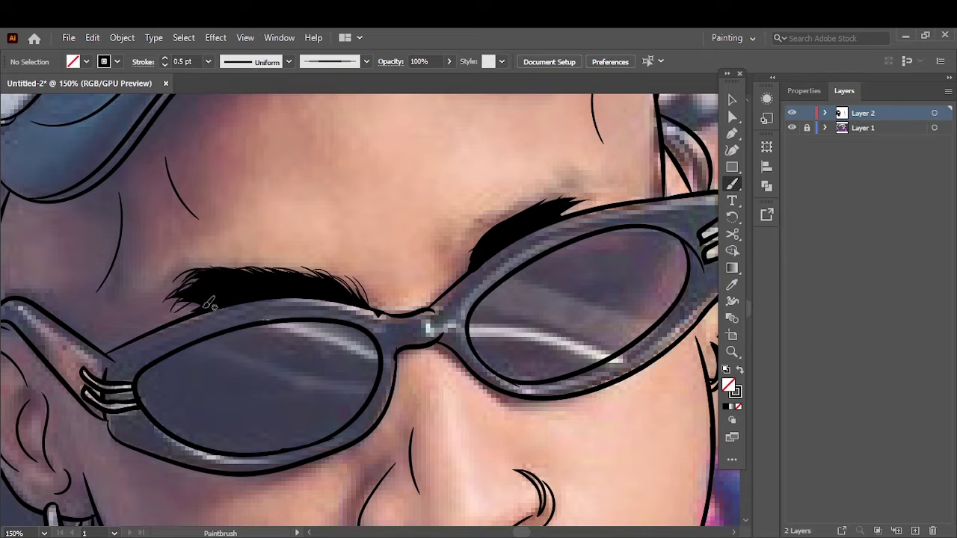
pyautogui.moveTo(568, 186)
pyautogui.mouseDown()
pyautogui.moveTo(598, 199)
pyautogui.moveTo(575, 216)
pyautogui.mouseUp()
pyautogui.click(208, 61)
pyautogui.click(213, 77)
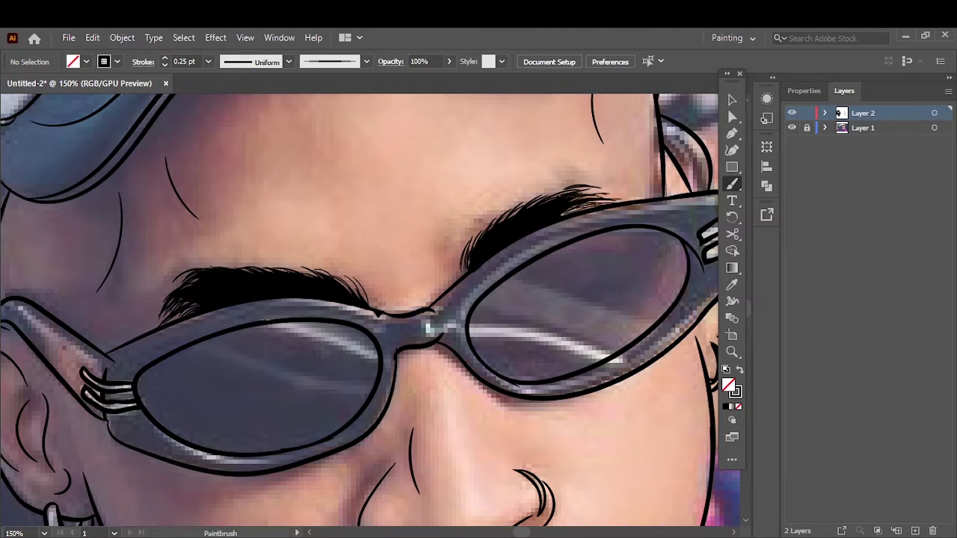
pyautogui.hotkey('ctrl', '0')
pyautogui.press('n')
pyautogui.click(792, 127)
pyautogui.click(792, 128)
# Add filled black shapes at the cigarette tip, along the cigarette, and along the lip line
pyautogui.hotkey('shift', 'x')
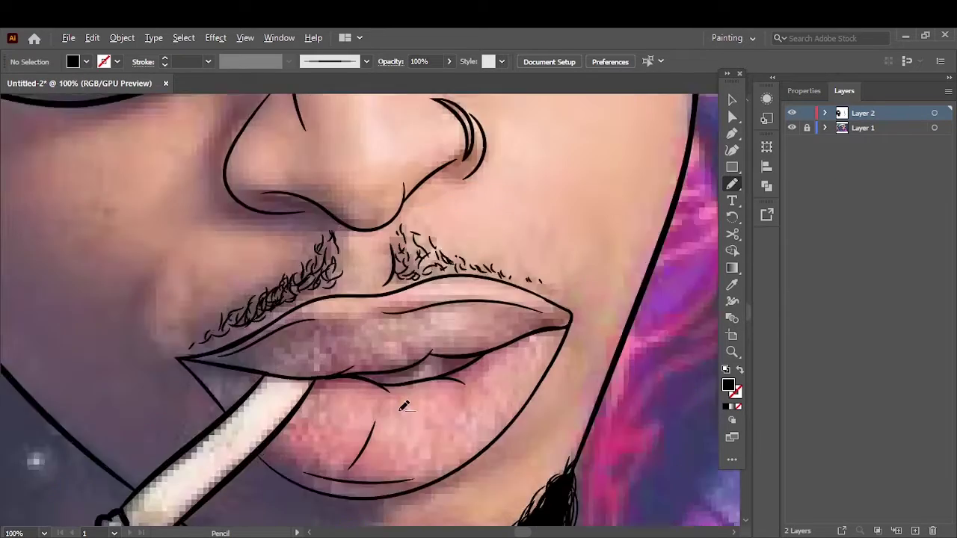
pyautogui.scroll(7, 314, 408)
pyautogui.moveTo(267, 380); pyautogui.dragTo(241, 413)
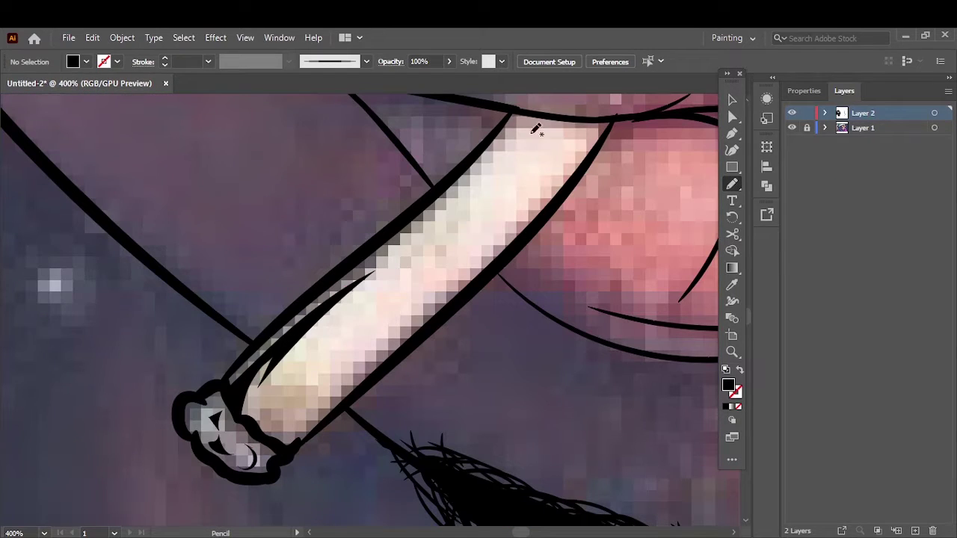
pyautogui.moveTo(524, 123); pyautogui.dragTo(445, 287)
pyautogui.scroll(-2, 448, 262)
pyautogui.scroll(1, 272, 228)
pyautogui.moveTo(271, 226); pyautogui.dragTo(340, 216)
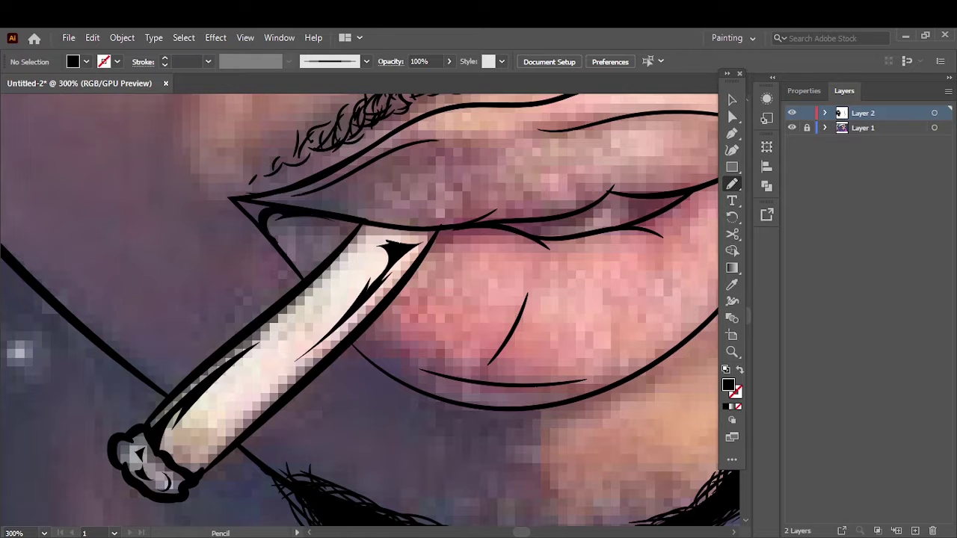
pyautogui.scroll(2, 617, 228)
pyautogui.scroll(1, 306, 235)
pyautogui.moveTo(213, 246); pyautogui.dragTo(355, 225)
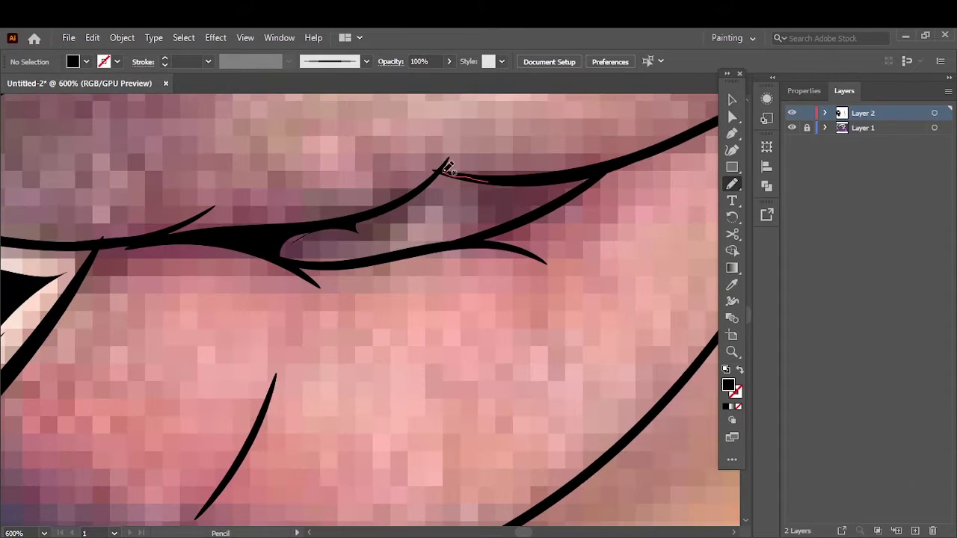
pyautogui.moveTo(442, 168); pyautogui.dragTo(560, 183)
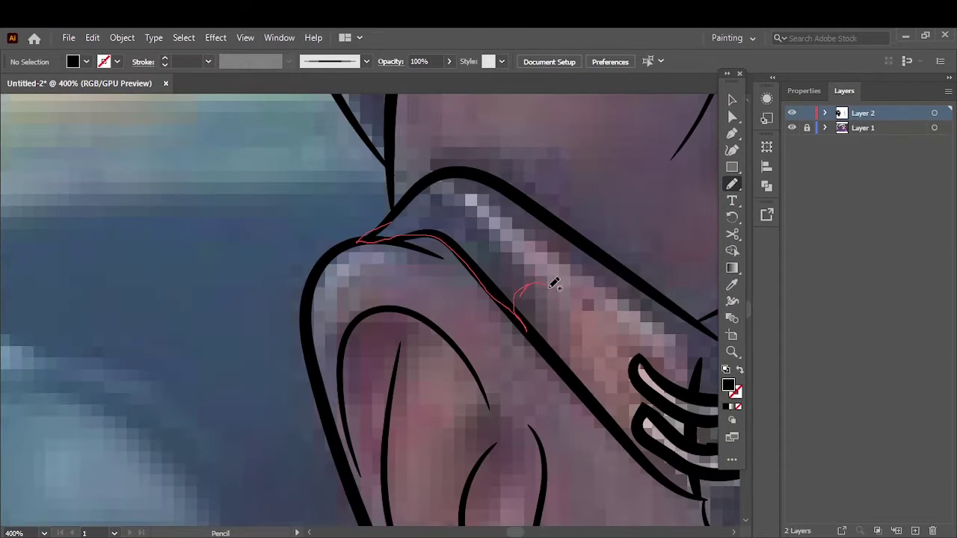
# Fill the left lens black around its curved highlight, with shading beside the eye and hinge
pyautogui.moveTo(554, 282); pyautogui.dragTo(568, 314)
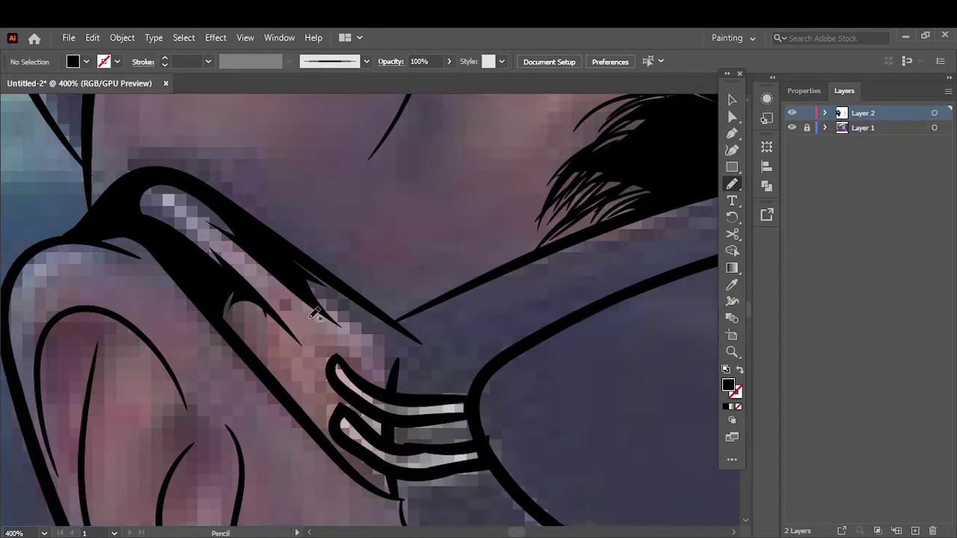
pyautogui.moveTo(362, 302); pyautogui.dragTo(542, 278)
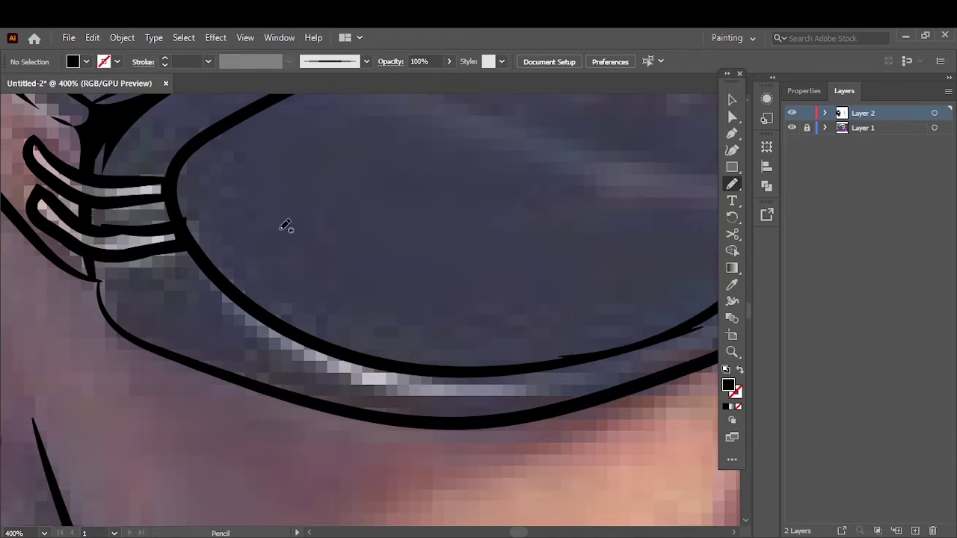
pyautogui.moveTo(199, 266); pyautogui.dragTo(110, 314)
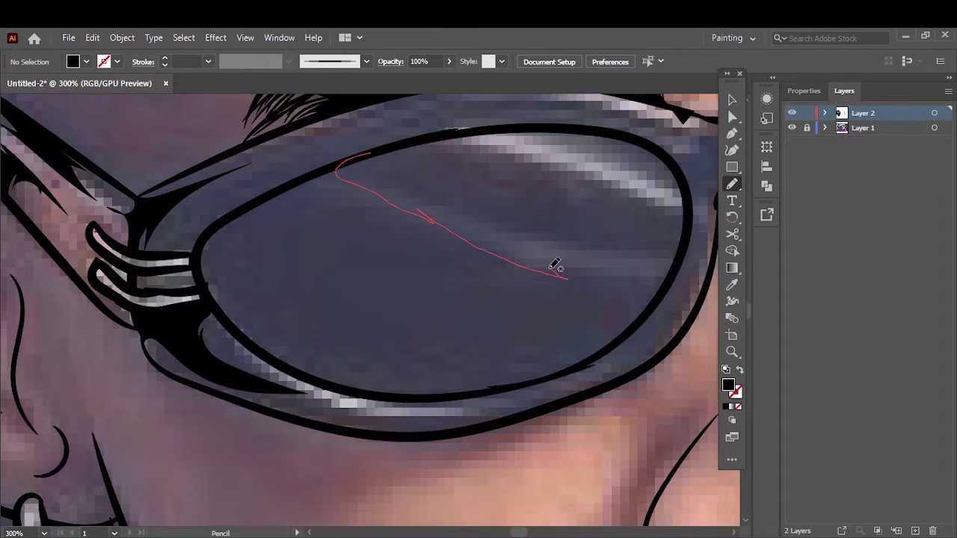
pyautogui.moveTo(554, 263); pyautogui.dragTo(299, 352)
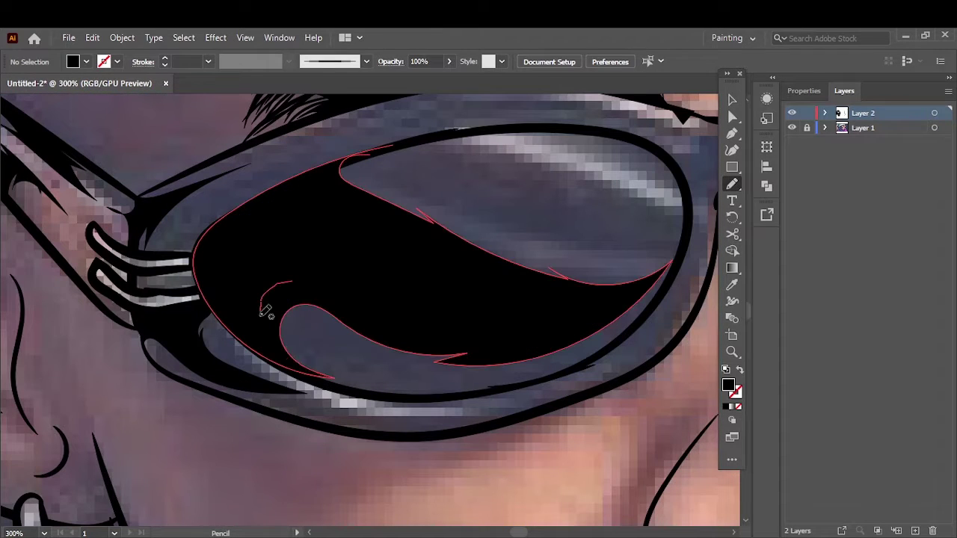
pyautogui.moveTo(267, 309); pyautogui.dragTo(348, 338)
pyautogui.moveTo(318, 228); pyautogui.dragTo(462, 258)
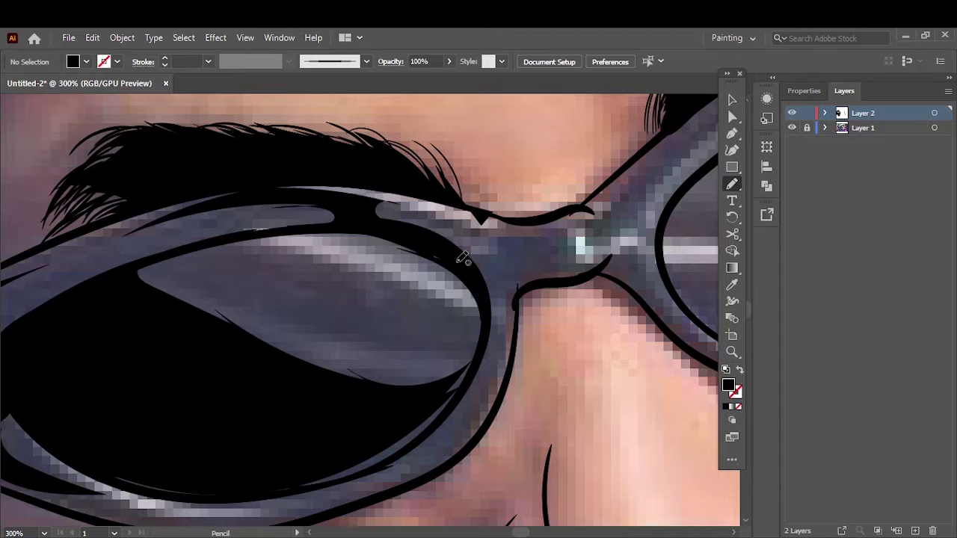
# Shade the nose bridge, upper rim, second lens's lower rim and frame top black
pyautogui.moveTo(482, 216); pyautogui.dragTo(484, 219)
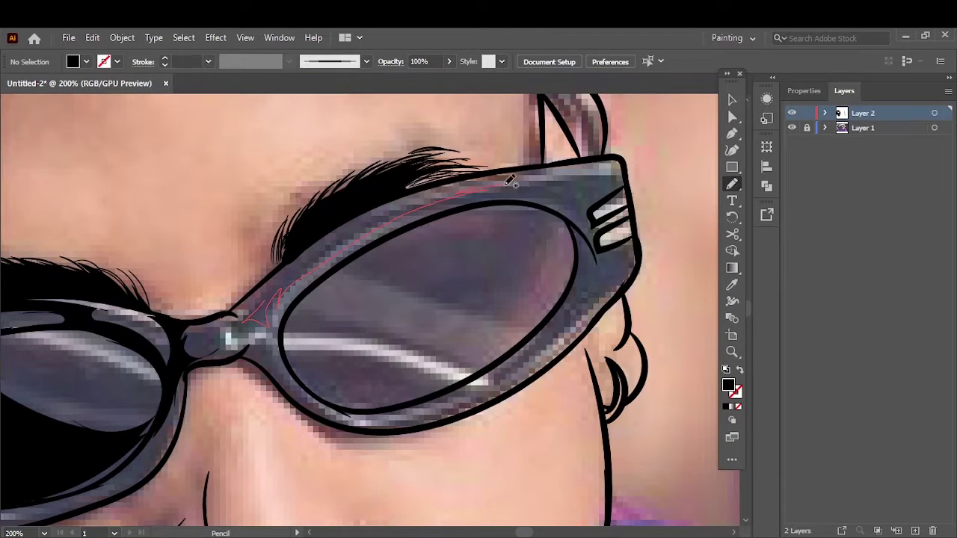
pyautogui.moveTo(507, 183); pyautogui.dragTo(578, 276)
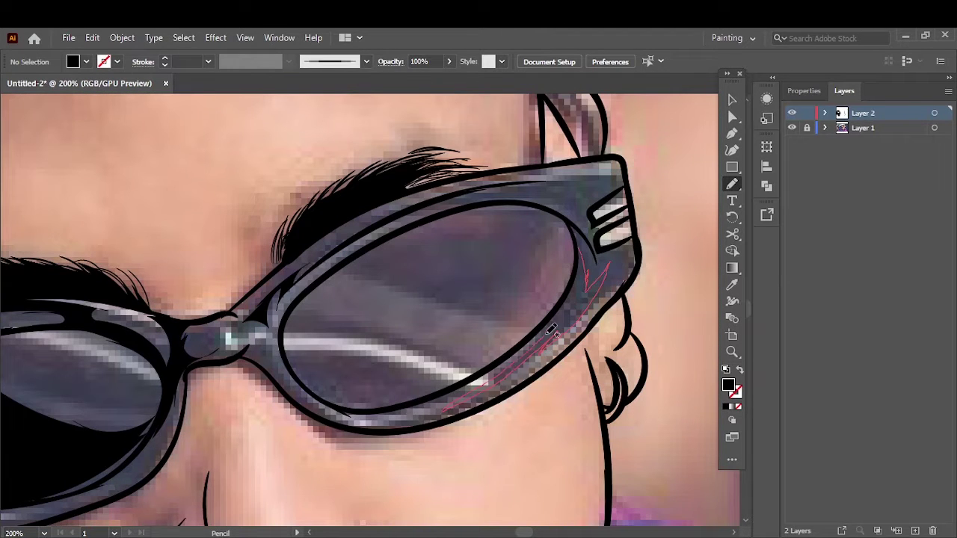
pyautogui.moveTo(553, 329); pyautogui.dragTo(557, 326)
pyautogui.moveTo(612, 169); pyautogui.dragTo(562, 187)
pyautogui.scroll(5, 587, 329)
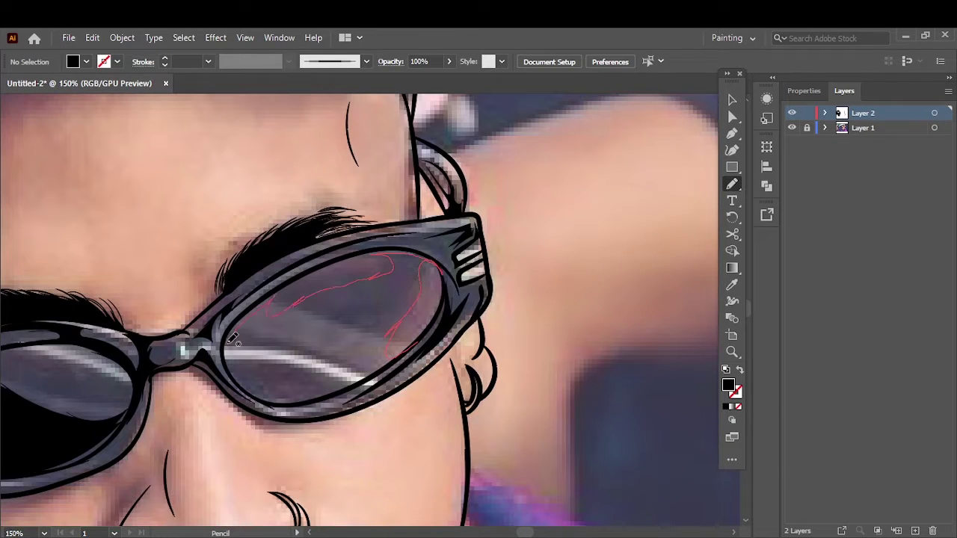
# Hide the reference photo and add black shading along the frame edge and glasses arm
pyautogui.hotkey('ctrl', '0')
pyautogui.click(793, 128)
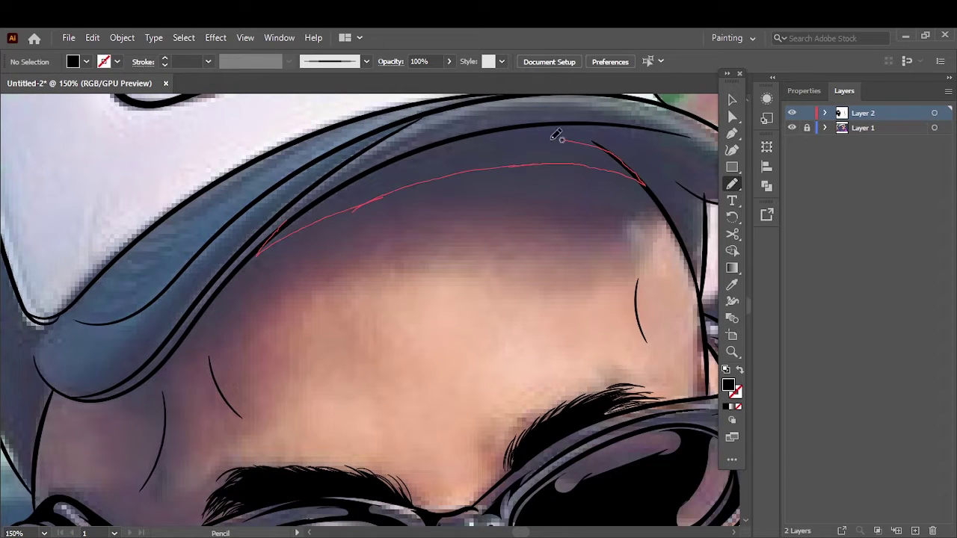
pyautogui.moveTo(557, 135)
pyautogui.mouseDown()
pyautogui.moveTo(329, 191)
pyautogui.moveTo(351, 162)
pyautogui.mouseUp()
pyautogui.moveTo(519, 268); pyautogui.dragTo(521, 271)
pyautogui.moveTo(503, 267); pyautogui.dragTo(533, 258)
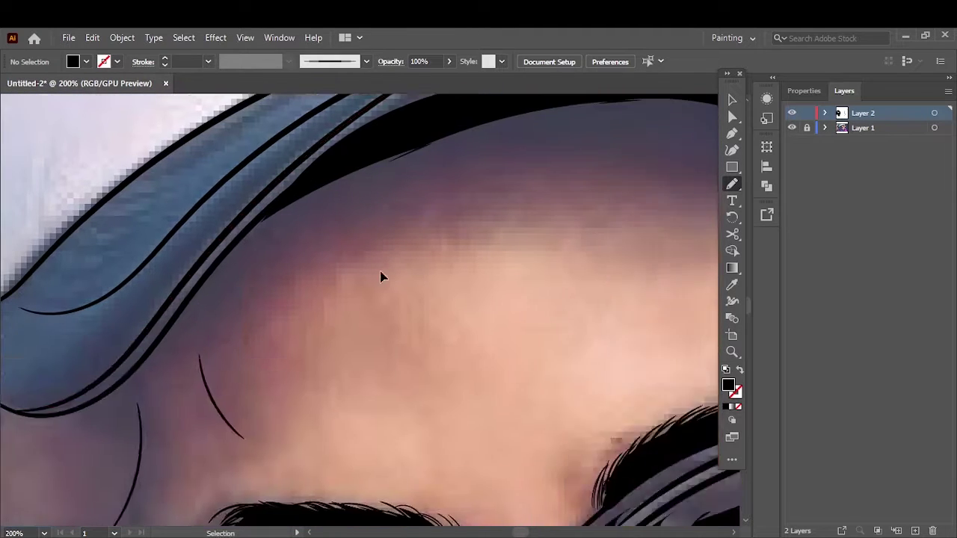
# Draw dark shading strokes and folds along the underside of the cap brim
pyautogui.moveTo(470, 264); pyautogui.dragTo(534, 252)
pyautogui.moveTo(369, 324); pyautogui.dragTo(357, 288)
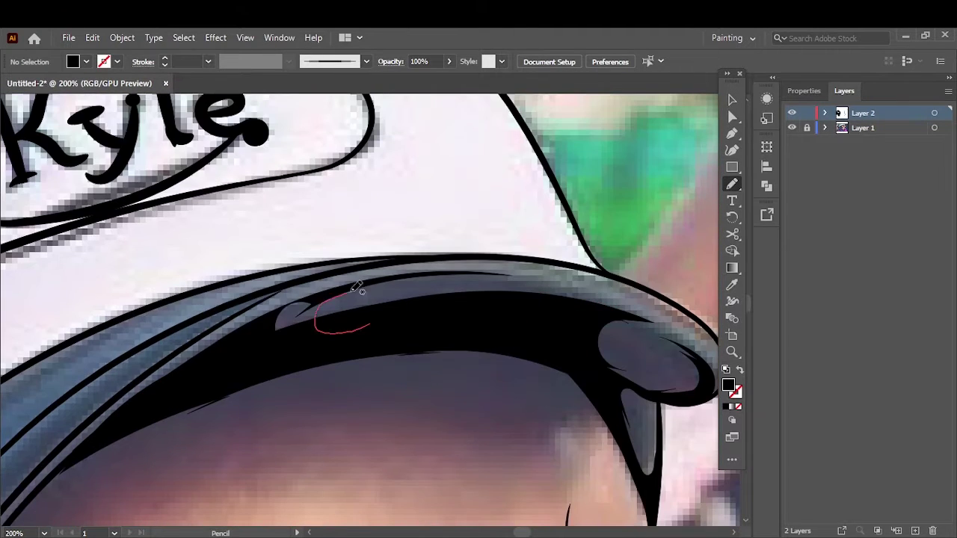
pyautogui.scroll(-5, 358, 288)
pyautogui.scroll(6, 419, 336)
pyautogui.moveTo(358, 396); pyautogui.dragTo(472, 349)
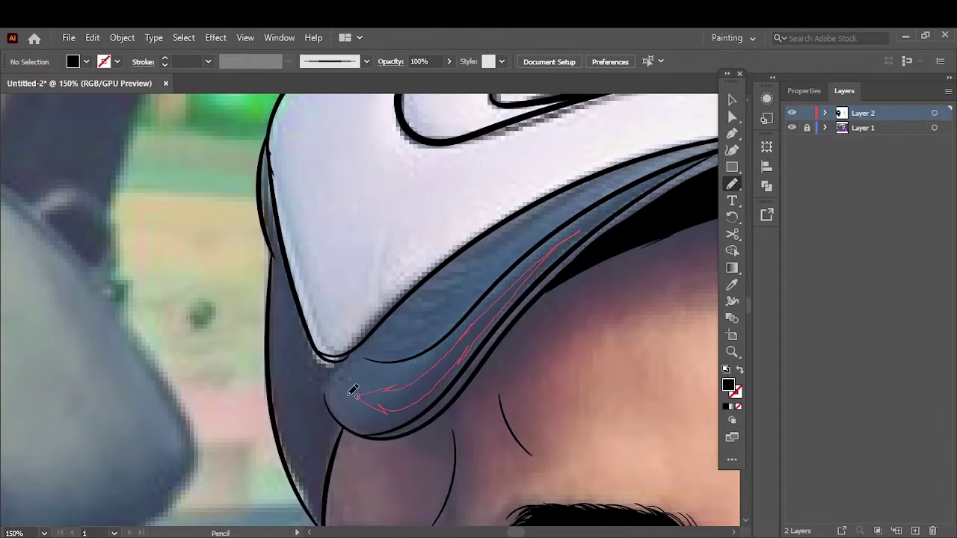
pyautogui.moveTo(353, 390); pyautogui.dragTo(355, 393)
pyautogui.moveTo(477, 262); pyautogui.dragTo(610, 179)
# Shade the side of the cap by the temple and check the whole drawing
pyautogui.scroll(2, 306, 481)
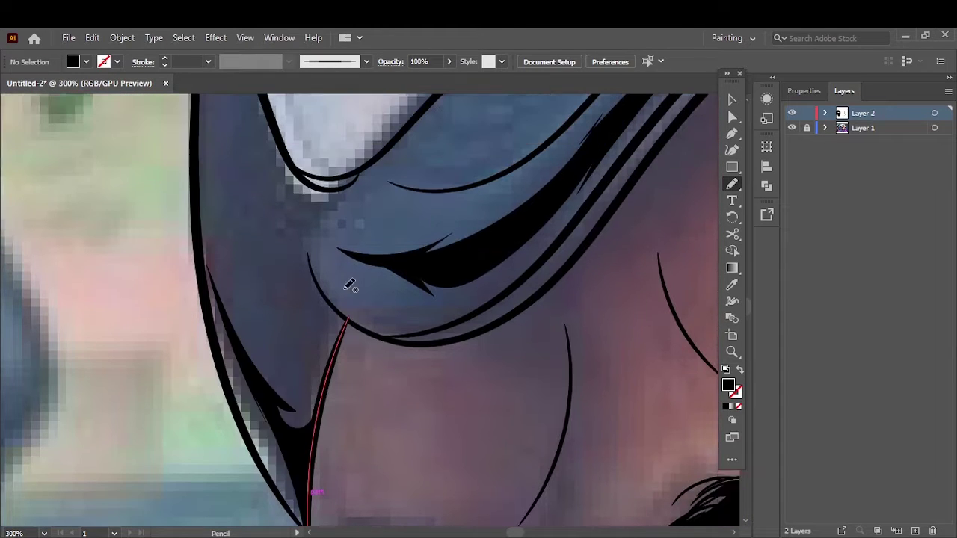
pyautogui.moveTo(213, 206)
pyautogui.mouseDown()
pyautogui.moveTo(329, 337)
pyautogui.moveTo(308, 404)
pyautogui.mouseUp()
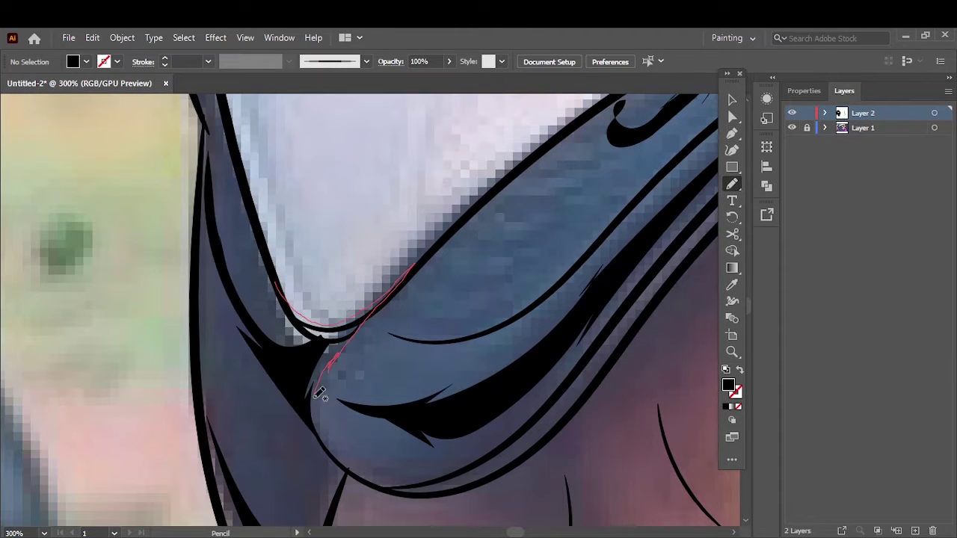
pyautogui.hotkey('ctrl', '0')
pyautogui.scroll(5, 271, 229)
pyautogui.moveTo(363, 498); pyautogui.dragTo(297, 430)
pyautogui.scroll(-2, 416, 406)
pyautogui.scroll(-4, 417, 406)
# Hide the reference photo and duplicate the line-art layer
pyautogui.click(792, 128)
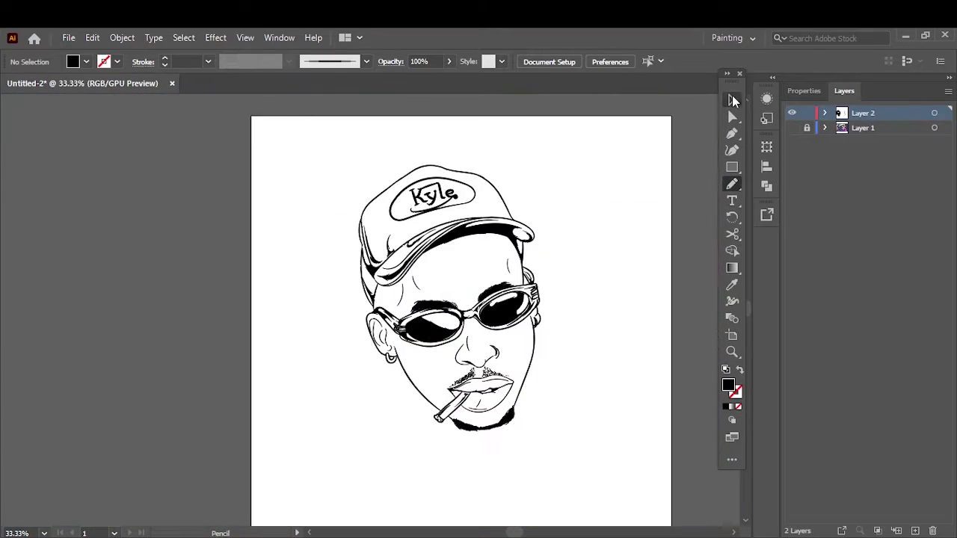
pyautogui.click(732, 99)
pyautogui.hotkey('ctrl', 'a')
pyautogui.click(658, 326)
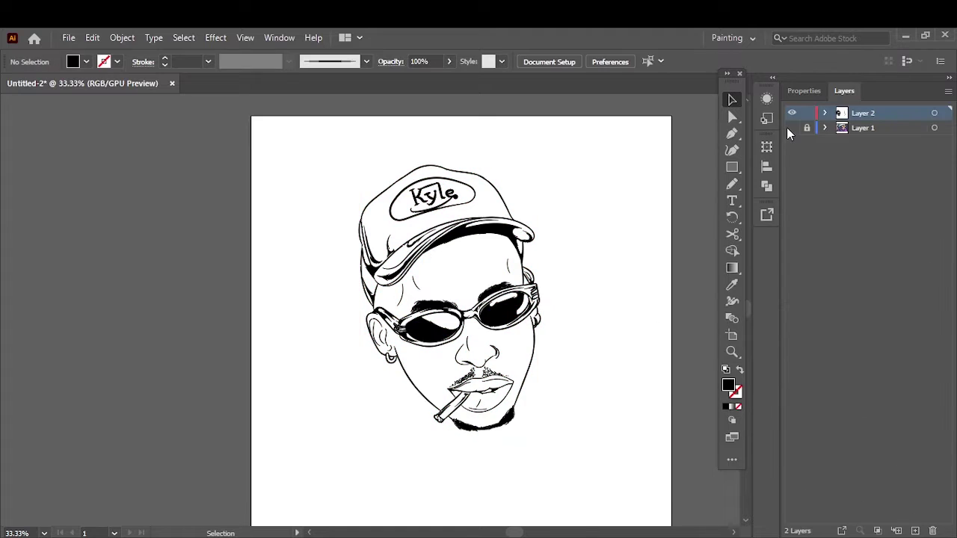
pyautogui.moveTo(852, 113); pyautogui.dragTo(915, 530)
# Set an orange skin fill and draw a rectangle over the face
pyautogui.doubleClick(729, 385)
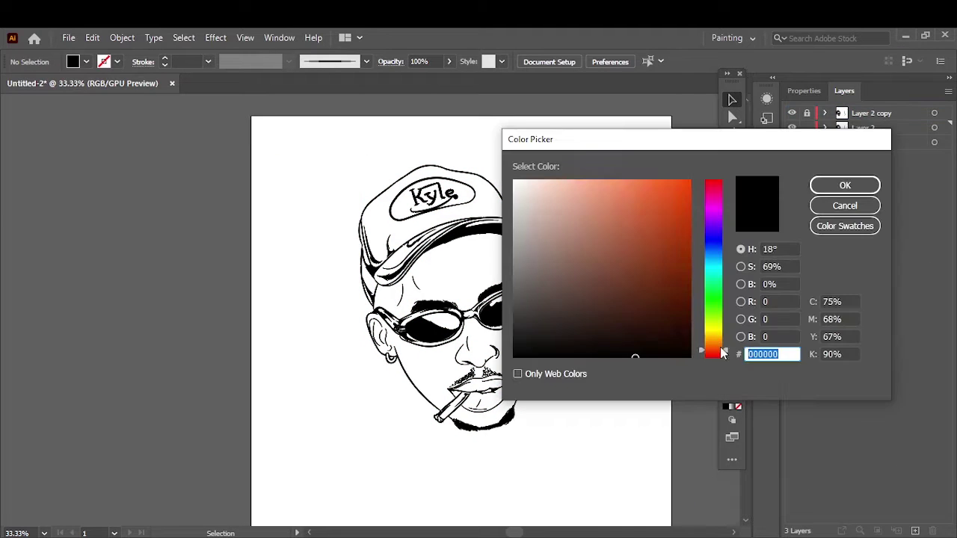
pyautogui.click(628, 181)
pyautogui.click(845, 185)
pyautogui.press('m')
pyautogui.moveTo(327, 158); pyautogui.dragTo(670, 449)
# Send the orange rectangle behind the line art and trim it to the head outline
pyautogui.rightClick(560, 67)
pyautogui.click(740, 299)
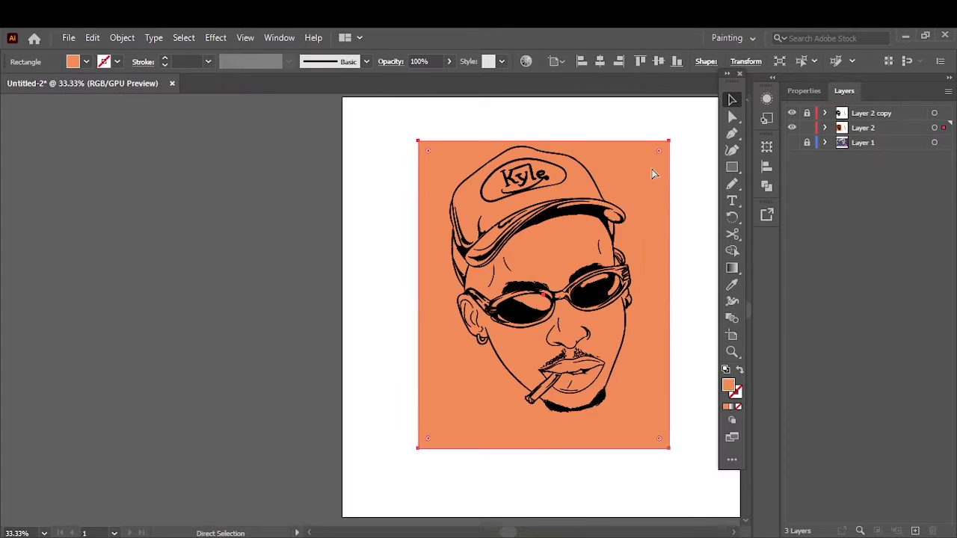
pyautogui.hotkey('ctrl', 'a')
pyautogui.click(902, 455)
pyautogui.click(594, 389)
# Expand the layer and its group in the Layers panel to list individual paths
pyautogui.scroll(2, 594, 389)
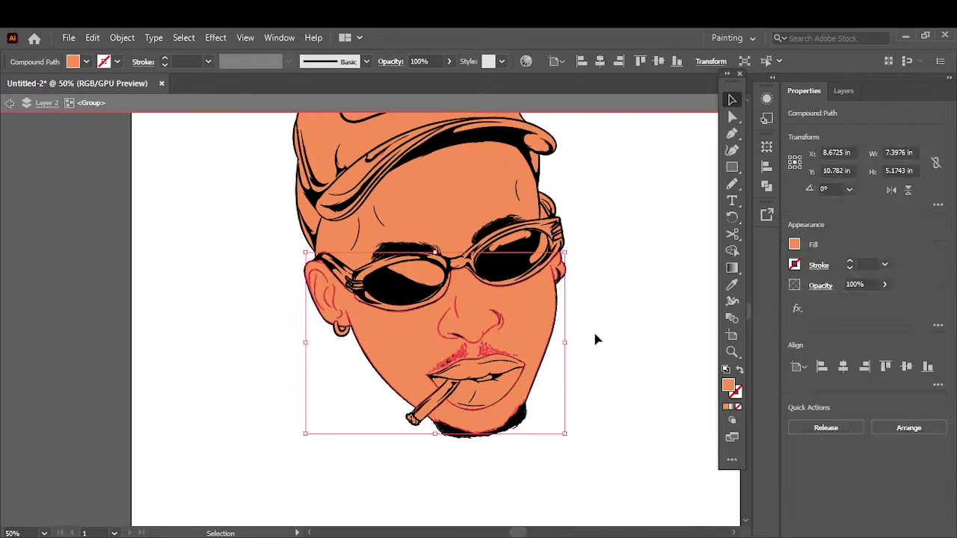
pyautogui.click(596, 340)
pyautogui.click(843, 90)
pyautogui.click(831, 131)
pyautogui.scroll(-5, 790, 503)
pyautogui.scroll(-5, 791, 504)
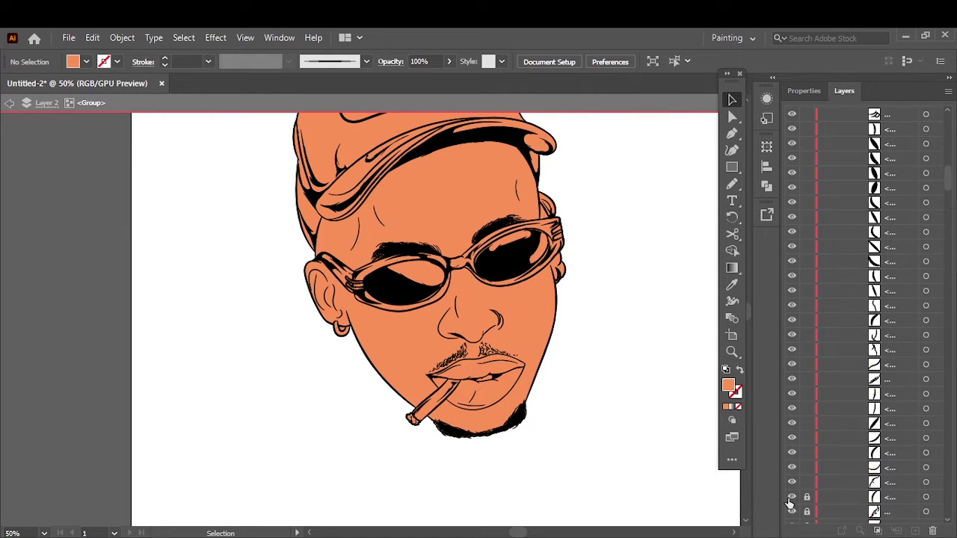
pyautogui.scroll(1, 500, 463)
pyautogui.scroll(4, 500, 464)
# Select leftover orange pieces around the beard and the earring with Direct Selection
pyautogui.press('a')
pyautogui.moveTo(155, 307)
pyautogui.mouseDown()
pyautogui.moveTo(312, 330)
pyautogui.moveTo(481, 380)
pyautogui.mouseUp()
pyautogui.scroll(3, 632, 267)
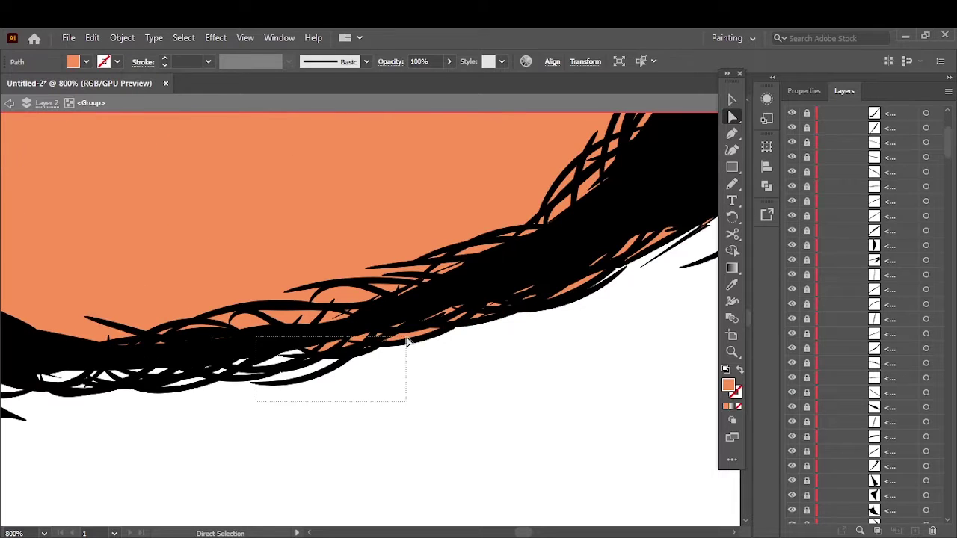
pyautogui.moveTo(368, 369); pyautogui.dragTo(427, 324)
pyautogui.scroll(-3, 426, 323)
pyautogui.scroll(-3, 434, 359)
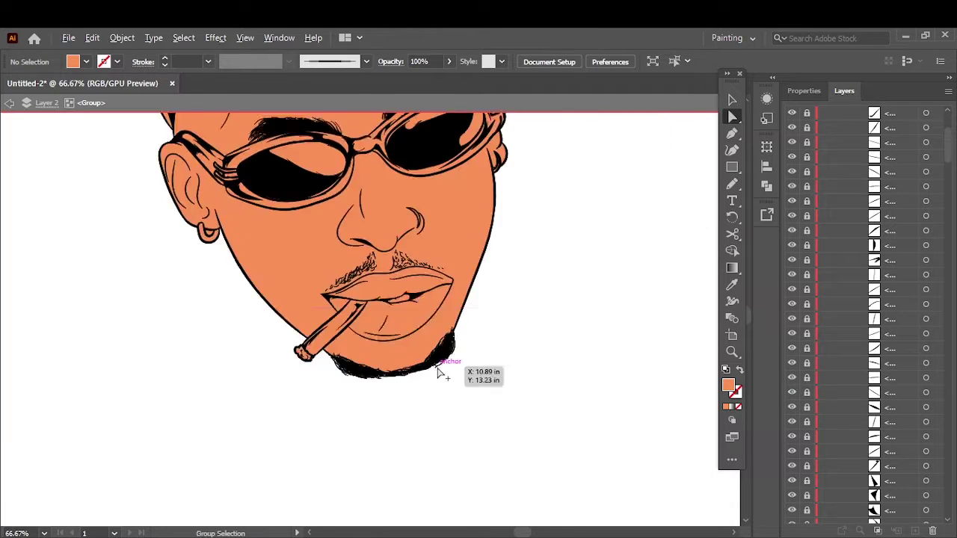
pyautogui.scroll(3, 426, 264)
pyautogui.scroll(-4, 424, 330)
pyautogui.scroll(5, 352, 336)
pyautogui.click(320, 331)
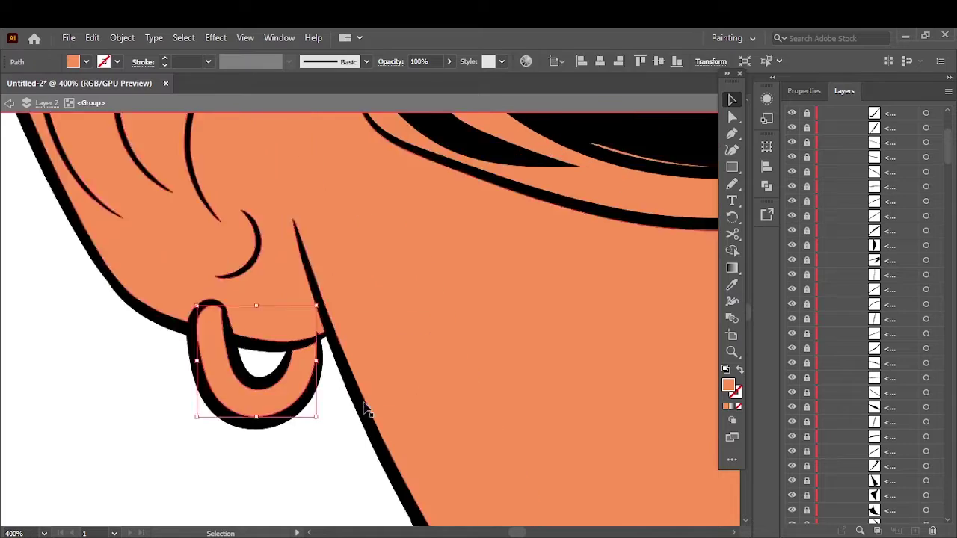
pyautogui.scroll(-3, 551, 231)
pyautogui.scroll(3, 575, 348)
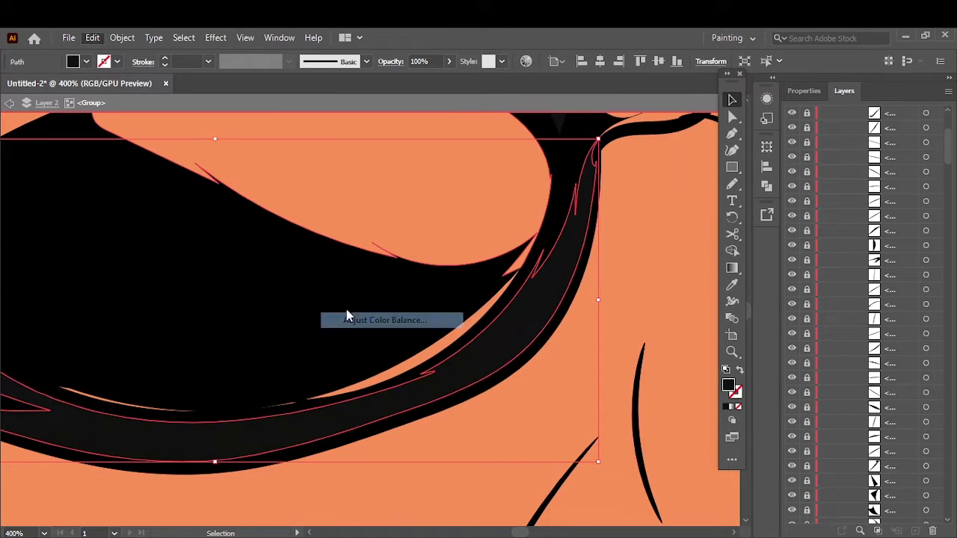
# Turn the frame band black via Adjust Color Balance and set the cap to light grey
pyautogui.moveTo(699, 211); pyautogui.dragTo(694, 208)
pyautogui.moveTo(694, 187)
pyautogui.mouseDown()
pyautogui.moveTo(707, 188)
pyautogui.moveTo(688, 208)
pyautogui.moveTo(627, 207)
pyautogui.mouseUp()
pyautogui.moveTo(694, 229); pyautogui.dragTo(661, 230)
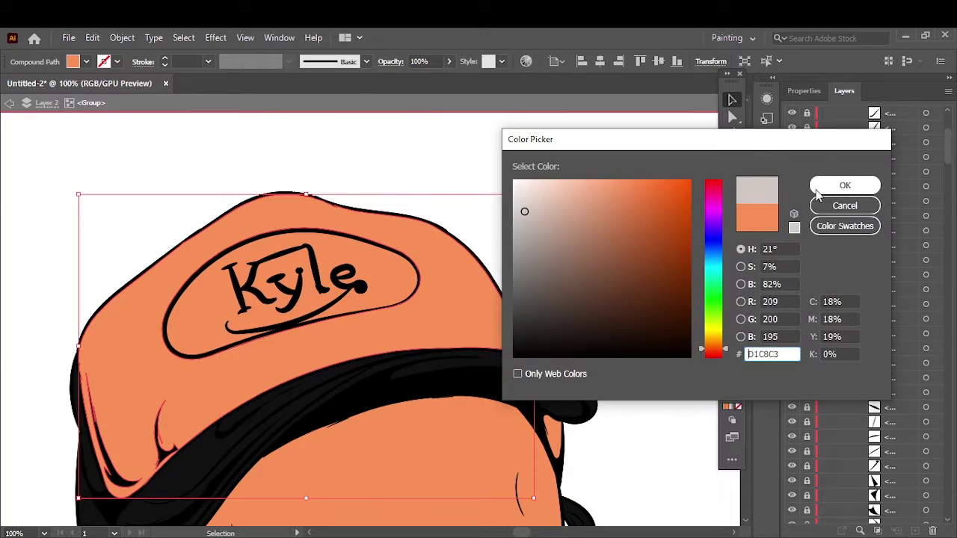
pyautogui.click(822, 186)
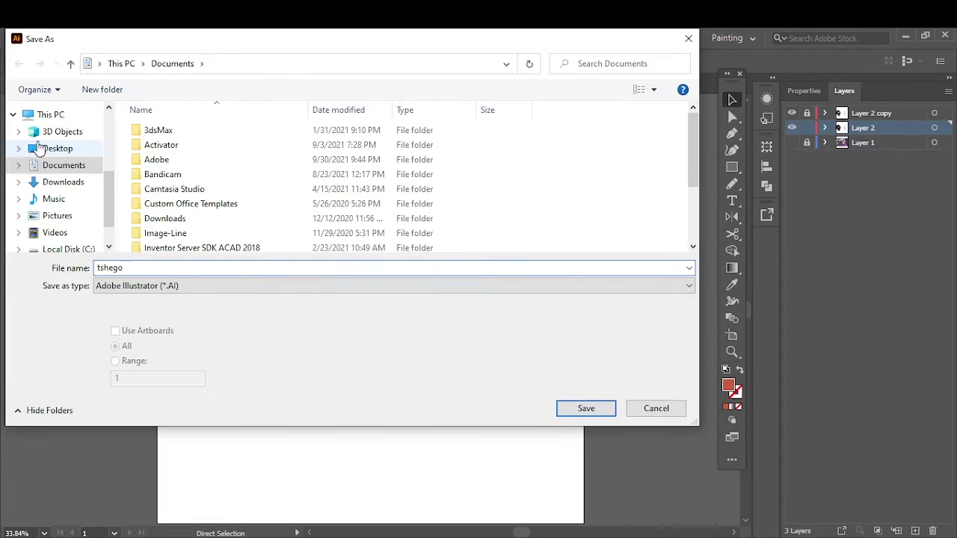
# Save the artwork as tshego.ai with the Illustrator Options accepted, then select a hair strand path
pyautogui.press('Return')
pyautogui.click(541, 484)
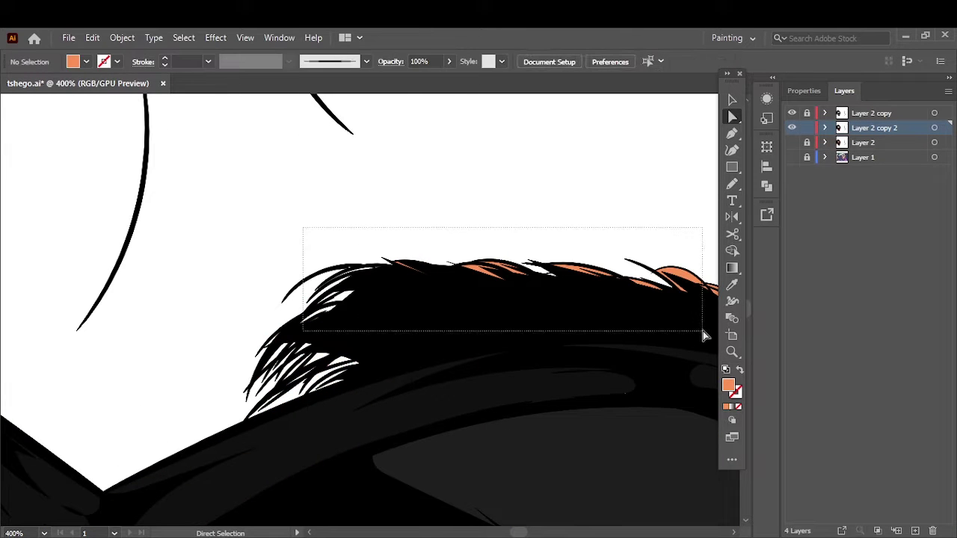
pyautogui.moveTo(306, 228); pyautogui.dragTo(705, 336)
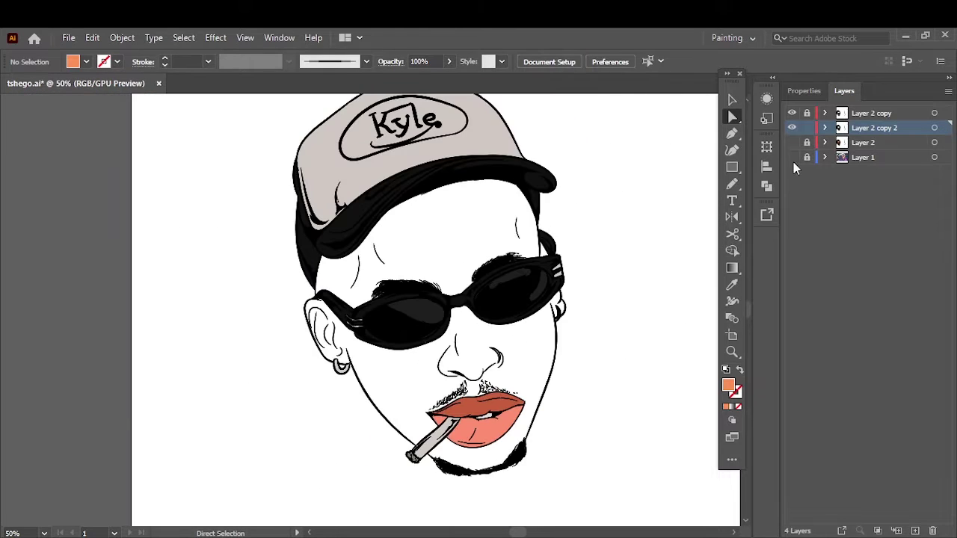
# Create Layer 5 and move it below Layer 2 copy 2
pyautogui.click(792, 157)
pyautogui.click(915, 531)
pyautogui.moveTo(863, 128); pyautogui.dragTo(863, 148)
pyautogui.click(792, 157)
pyautogui.click(792, 157)
# Set the fill to the skin orange #ED8551 sampled from the face with the Eyedropper
pyautogui.doubleClick(728, 385)
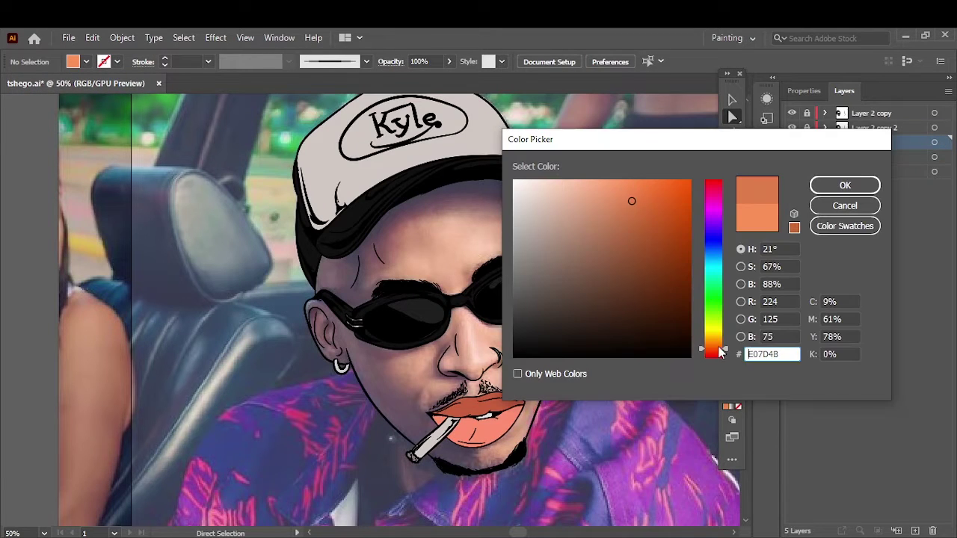
pyautogui.press('Return')
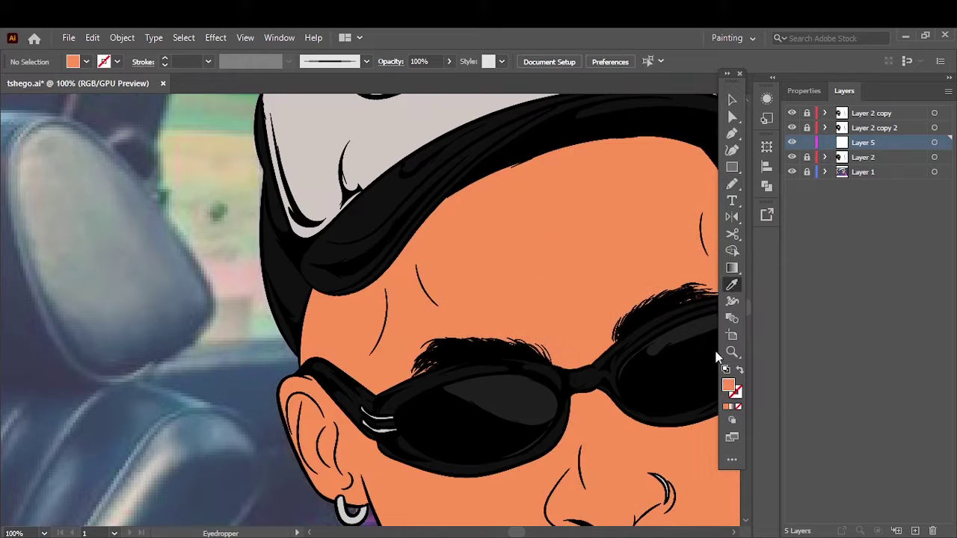
pyautogui.doubleClick(728, 385)
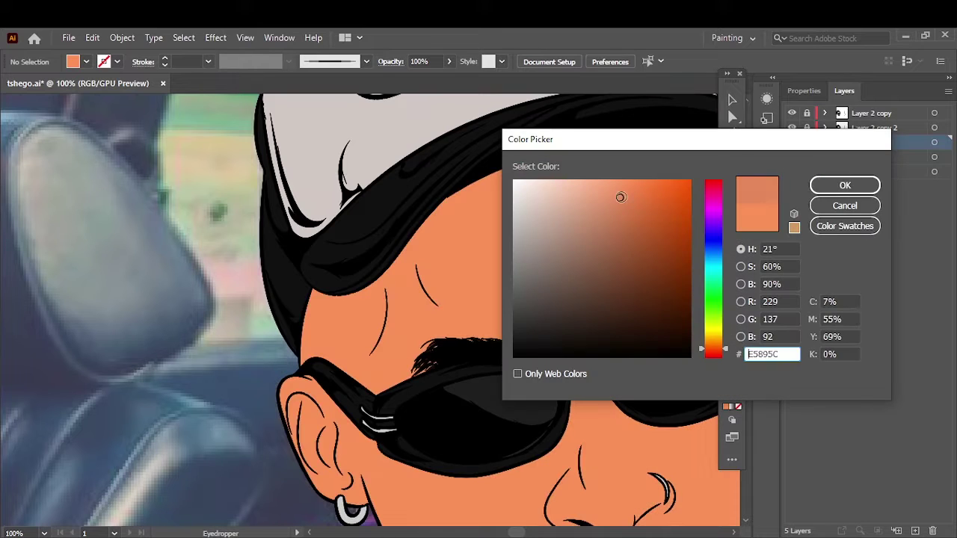
pyautogui.press('Escape')
pyautogui.click(623, 252)
pyautogui.doubleClick(729, 385)
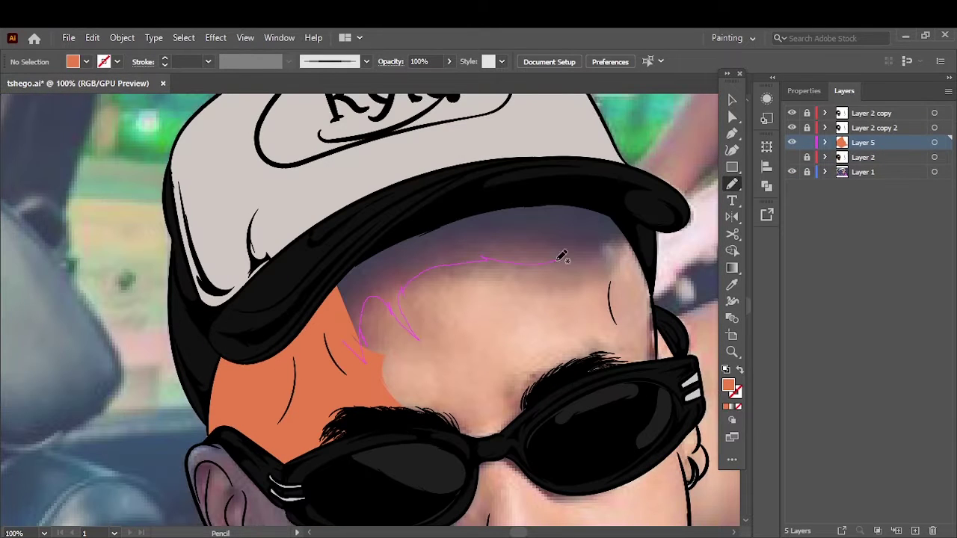
# Pencil-fill the forehead, ear, cheek, nose area and chin with orange skin
pyautogui.moveTo(563, 258); pyautogui.dragTo(381, 360)
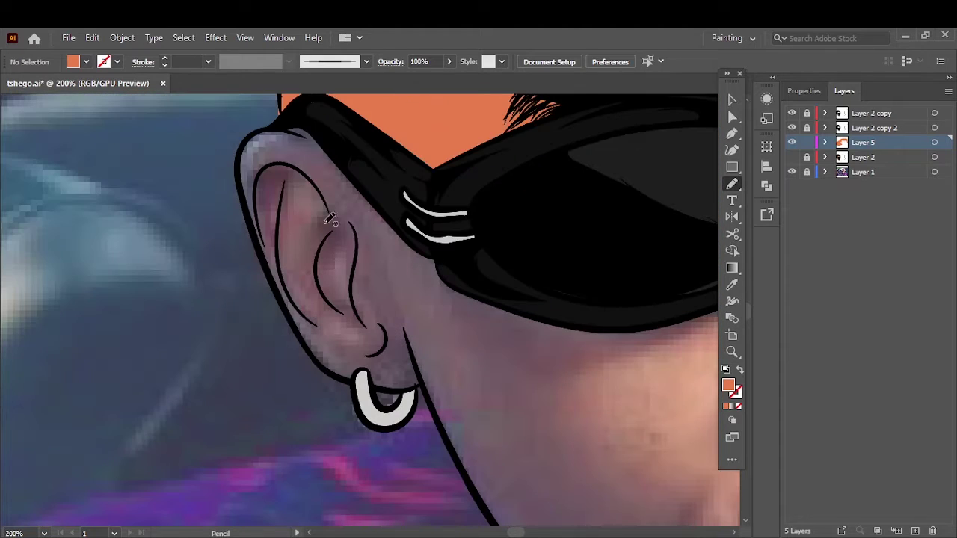
pyautogui.moveTo(362, 378); pyautogui.dragTo(353, 321)
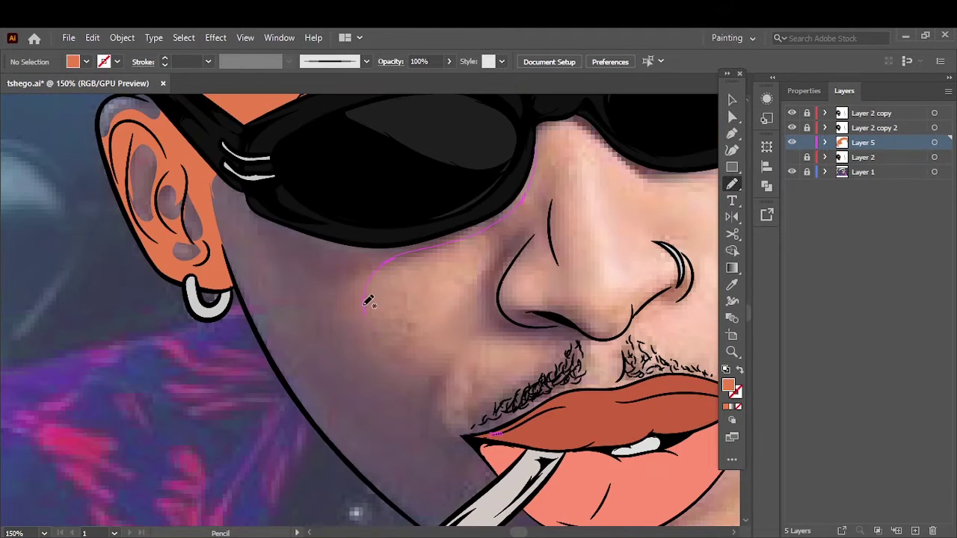
pyautogui.moveTo(378, 215); pyautogui.dragTo(523, 170)
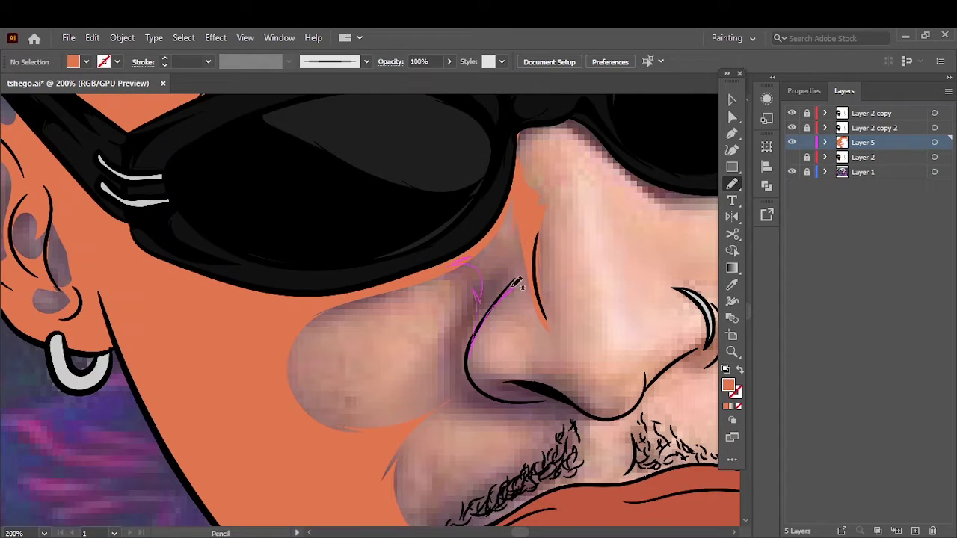
pyautogui.moveTo(456, 307); pyautogui.dragTo(405, 424)
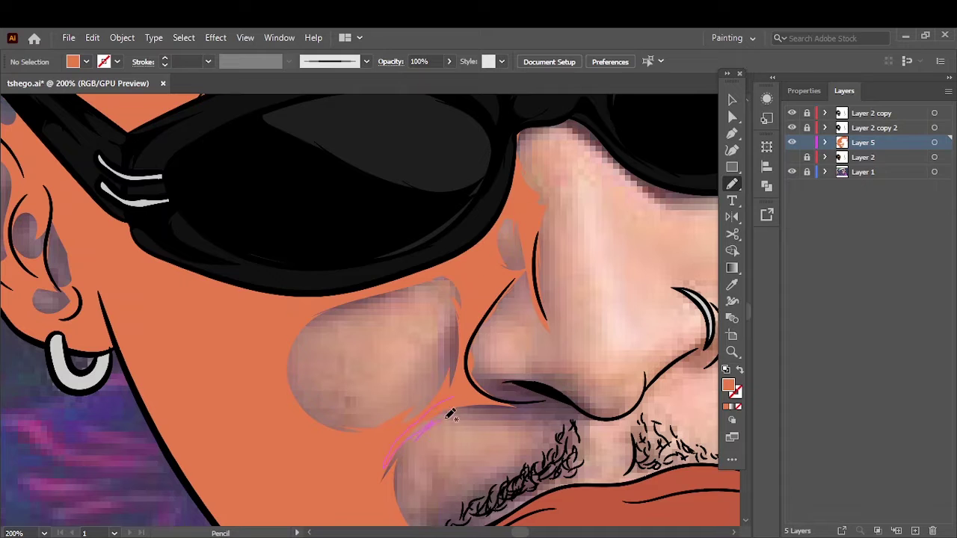
pyautogui.moveTo(598, 425); pyautogui.dragTo(599, 425)
pyautogui.scroll(-5, 382, 320)
pyautogui.hscroll(2, 382, 320)
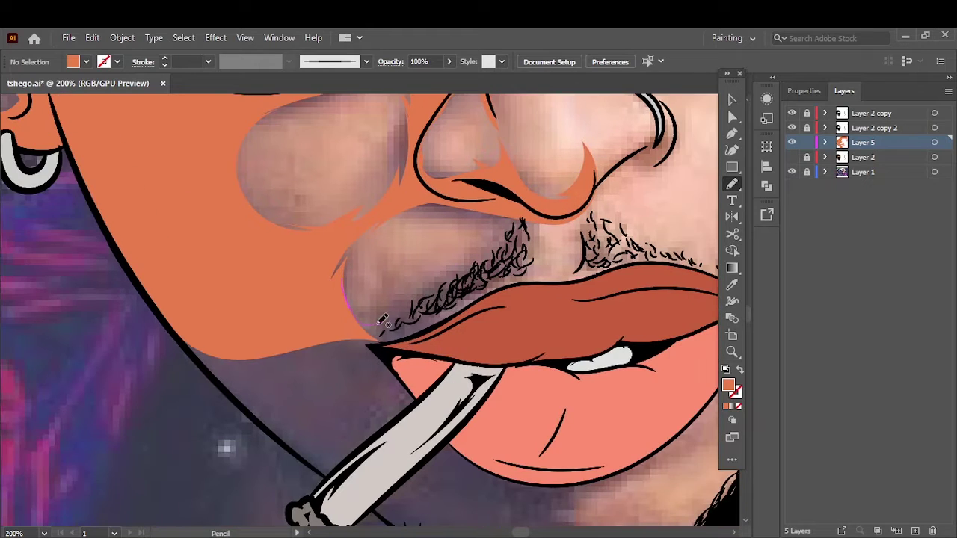
pyautogui.moveTo(179, 338); pyautogui.dragTo(342, 283)
# Review the fills by toggling the reference and shading layers, then add Layer 6 for highlights
pyautogui.hotkey('ctrl', '-')
pyautogui.hotkey('ctrl', '-')
pyautogui.hotkey('ctrl', '-')
pyautogui.click(791, 172)
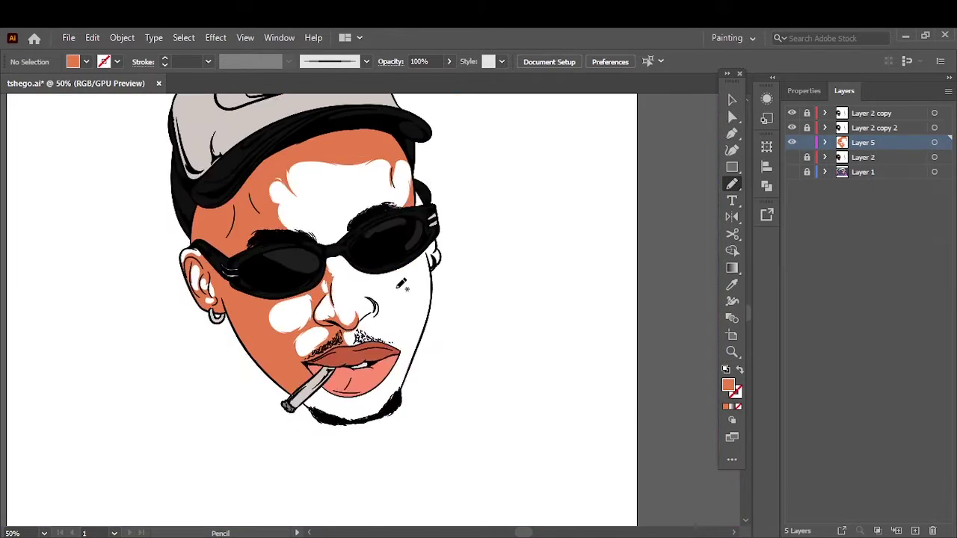
pyautogui.click(792, 157)
pyautogui.hotkey('ctrl', '+')
pyautogui.click(791, 172)
pyautogui.click(792, 157)
pyautogui.hotkey('ctrl', '+')
pyautogui.hotkey('ctrl', '+')
pyautogui.hotkey('ctrl', '+')
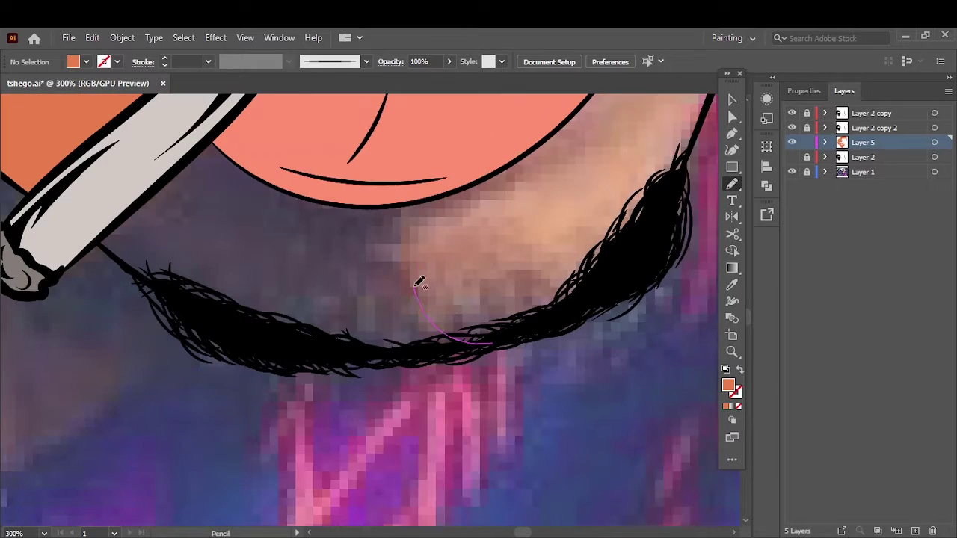
pyautogui.scroll(5, 207, 283)
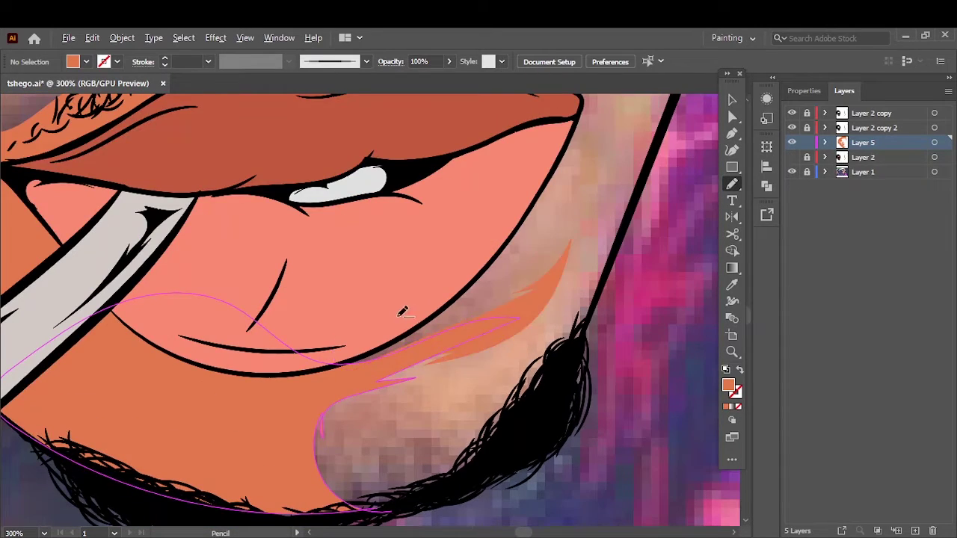
pyautogui.hotkey('ctrl', '-')
pyautogui.hotkey('ctrl', '-')
pyautogui.hotkey('ctrl', '-')
pyautogui.hotkey('ctrl', 'l')
pyautogui.hotkey('ctrl', '+')
pyautogui.hotkey('ctrl', '+')
# Set a lighter orange fill and pencil highlights on the cheek, lower cheek, chin and beside the lips
pyautogui.doubleClick(729, 385)
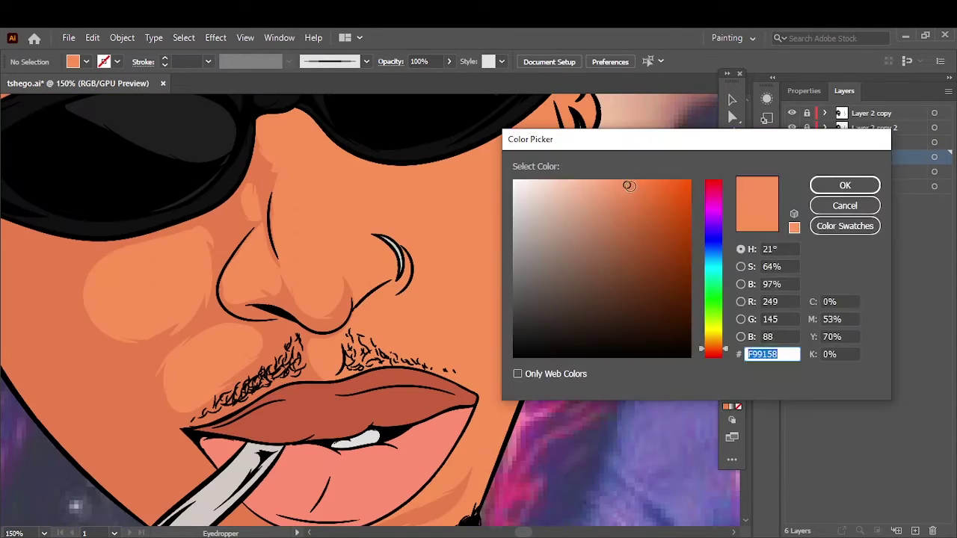
pyautogui.press('Escape')
pyautogui.hotkey('ctrl', '+')
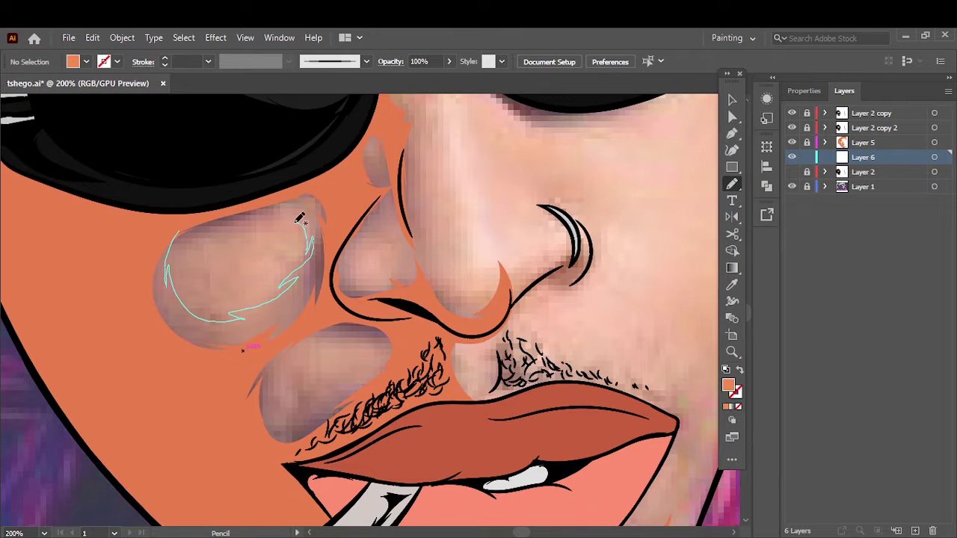
pyautogui.moveTo(297, 222); pyautogui.dragTo(303, 221)
pyautogui.moveTo(166, 271); pyautogui.dragTo(242, 218)
pyautogui.hotkey('ctrl', '+')
pyautogui.moveTo(417, 320); pyautogui.dragTo(257, 342)
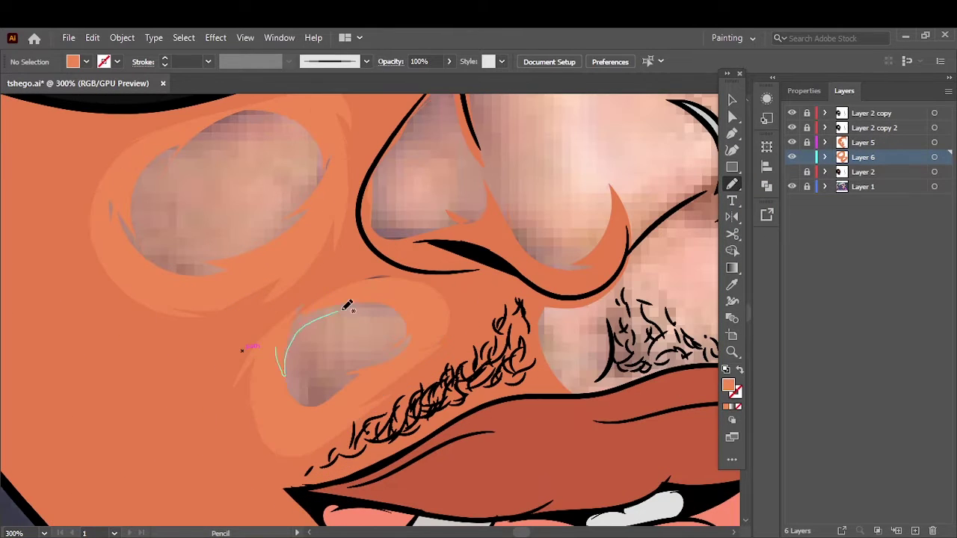
pyautogui.scroll(-5, 336, 267)
pyautogui.moveTo(404, 408)
pyautogui.mouseDown()
pyautogui.moveTo(520, 354)
pyautogui.moveTo(515, 362)
pyautogui.mouseUp()
pyautogui.scroll(5, 418, 374)
pyautogui.hscroll(3, 419, 374)
pyautogui.moveTo(414, 309); pyautogui.dragTo(420, 427)
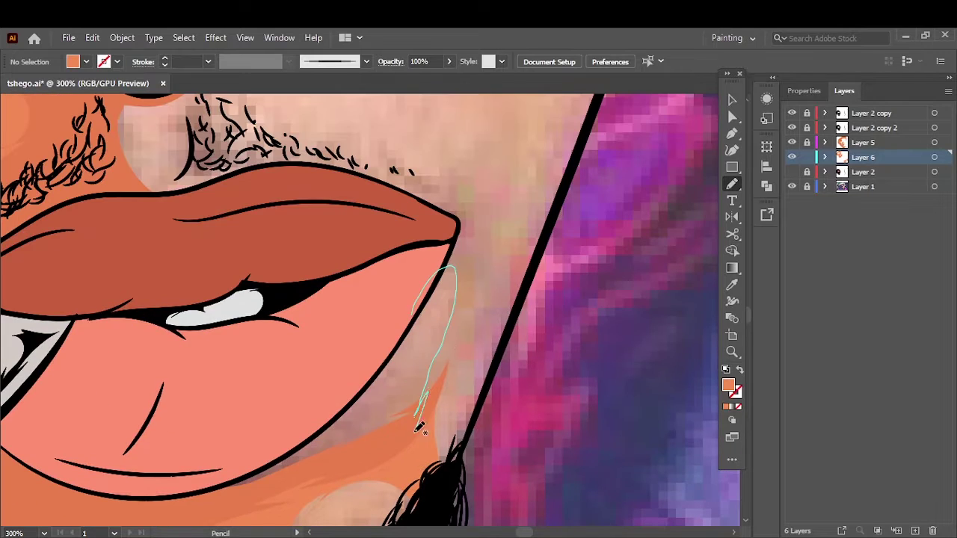
# Add highlights between moustache and lip, at the lip corner and around the left nostril
pyautogui.hotkey('ctrl', '-')
pyautogui.scroll(5, 278, 340)
pyautogui.hscroll(-2, 279, 340)
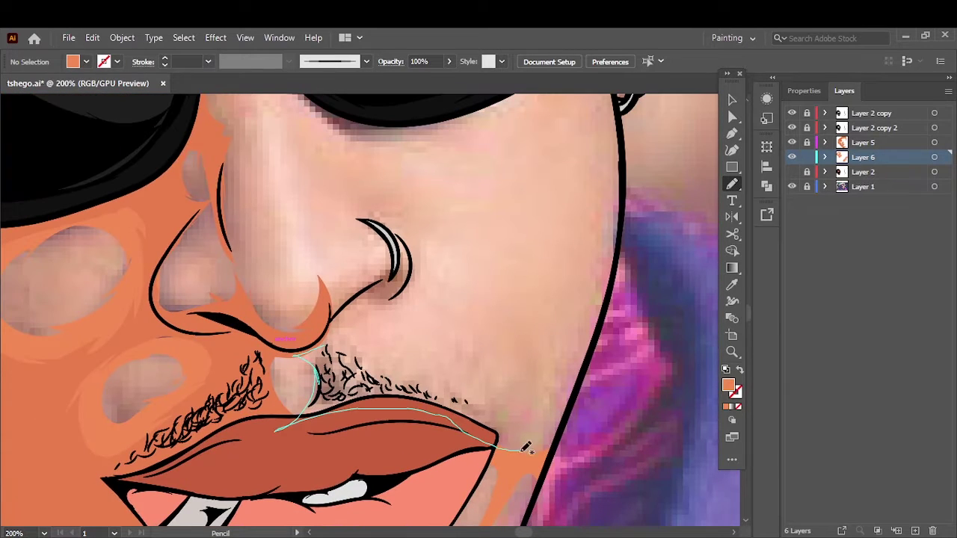
pyautogui.moveTo(526, 448); pyautogui.dragTo(348, 324)
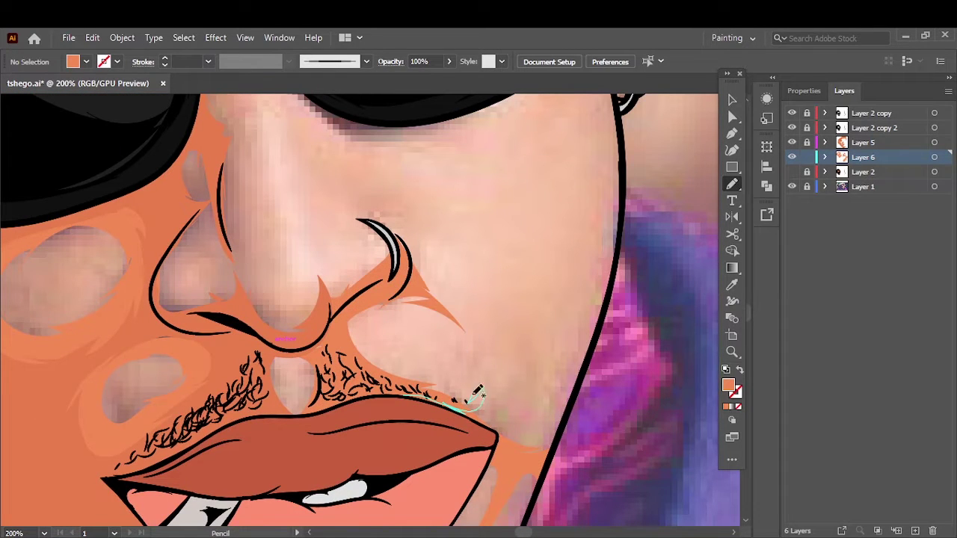
pyautogui.moveTo(581, 380); pyautogui.dragTo(576, 389)
pyautogui.hotkey('ctrl', '+')
pyautogui.scroll(4, 197, 320)
pyautogui.hscroll(-3, 196, 320)
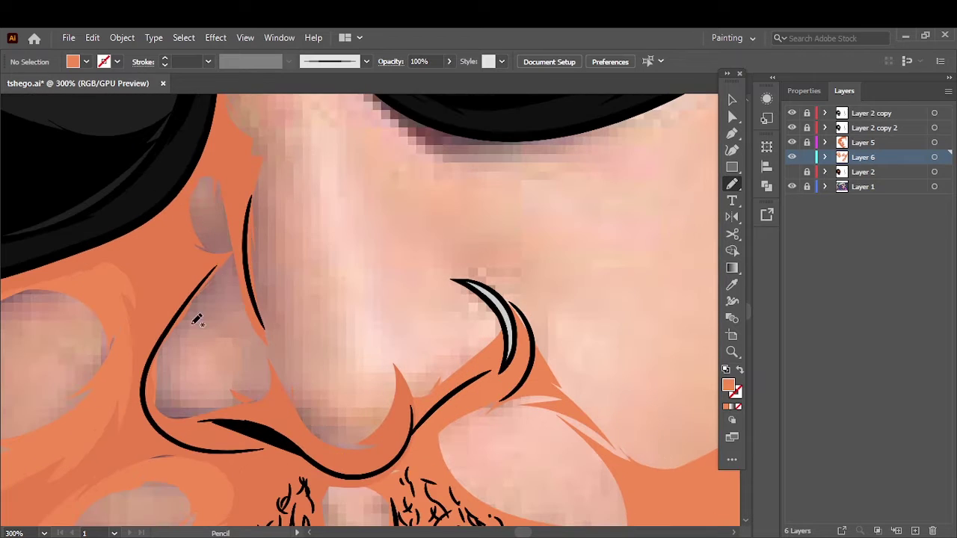
pyautogui.moveTo(304, 391); pyautogui.dragTo(160, 410)
pyautogui.hotkey('ctrl', '0')
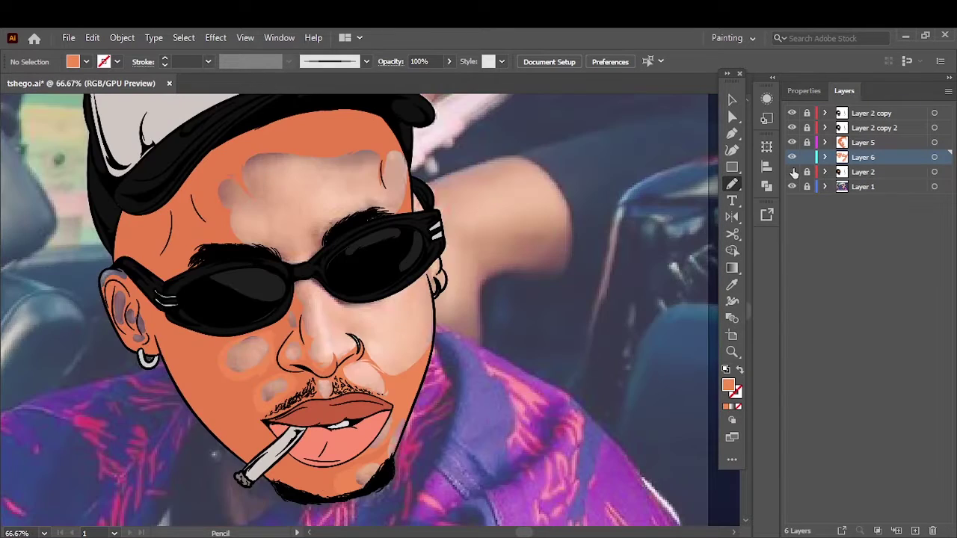
# Hide the shading layer and add highlights at the nose bridge, along the nose, right cheek and beside the glasses
pyautogui.click(792, 172)
pyautogui.hotkey('ctrl', '+')
pyautogui.hotkey('ctrl', '+')
pyautogui.hotkey('ctrl', '+')
pyautogui.moveTo(262, 233); pyautogui.dragTo(323, 211)
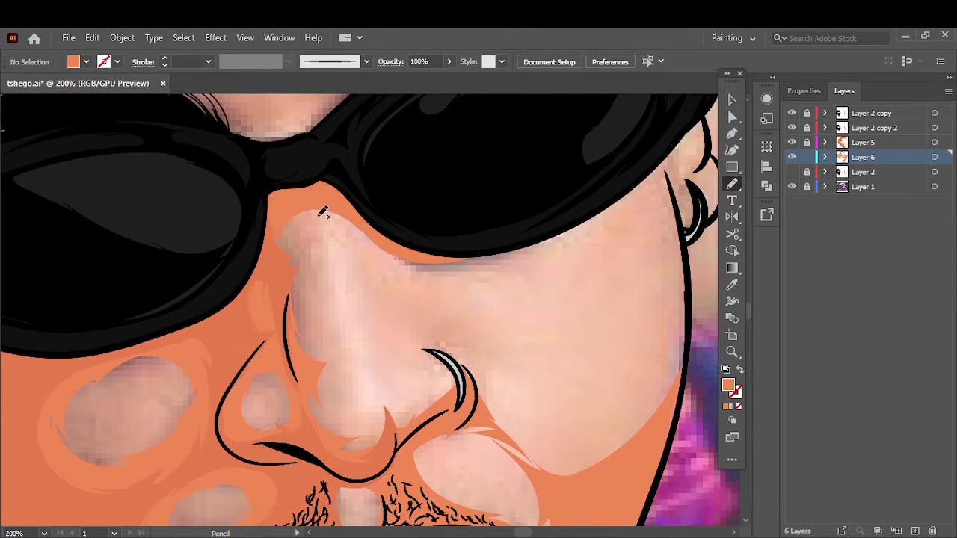
pyautogui.moveTo(470, 385); pyautogui.dragTo(399, 327)
pyautogui.moveTo(306, 284); pyautogui.dragTo(301, 301)
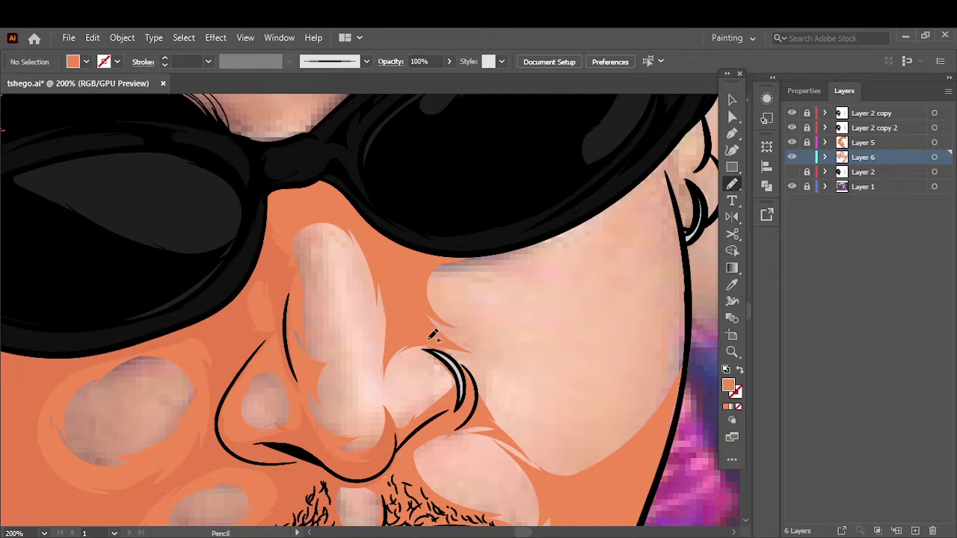
pyautogui.moveTo(529, 447); pyautogui.dragTo(423, 313)
pyautogui.moveTo(449, 252); pyautogui.dragTo(699, 290)
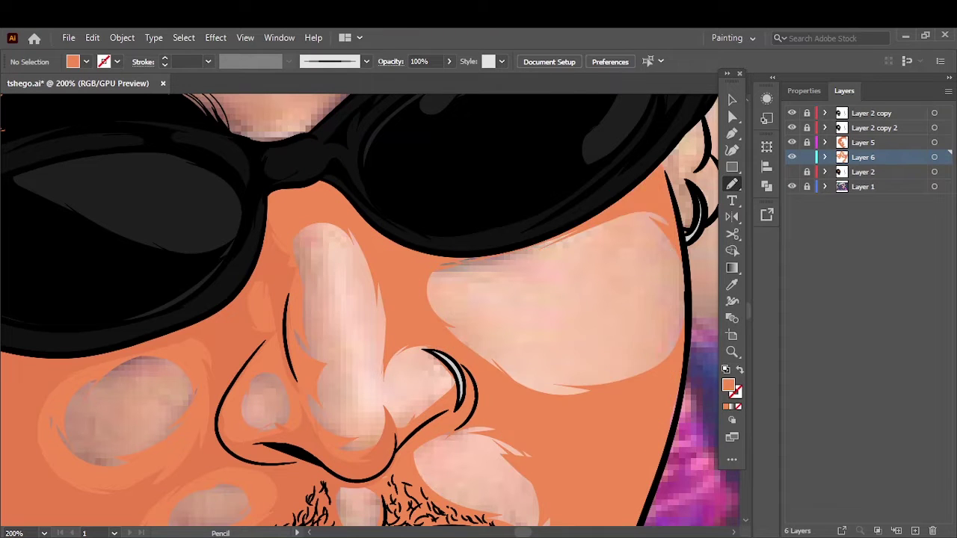
# Add highlights near the ear and across the forehead, then toggle layer visibility to review
pyautogui.scroll(2, 523, 246)
pyautogui.moveTo(521, 211); pyautogui.dragTo(542, 314)
pyautogui.keyDown('alt'); pyautogui.scroll(-3, 487, 188); pyautogui.keyUp('alt')
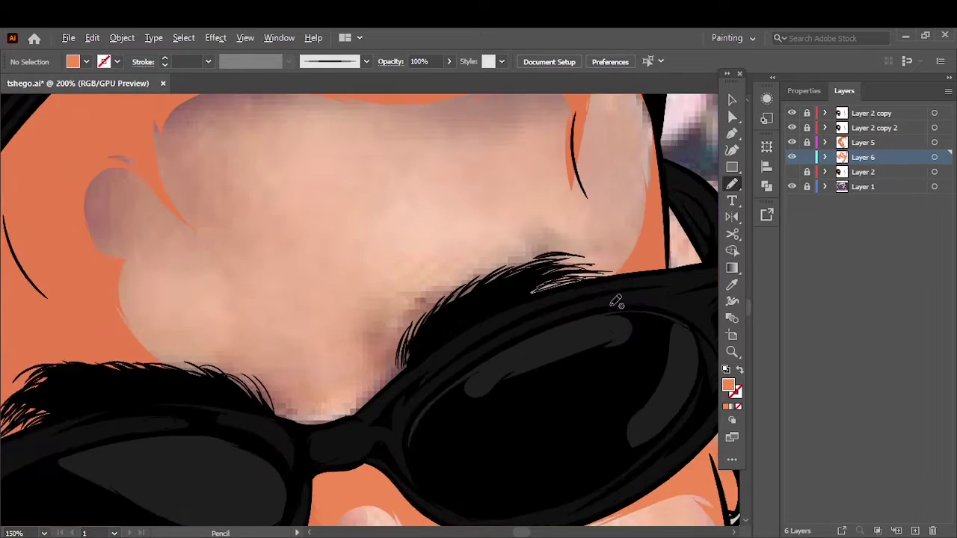
pyautogui.moveTo(235, 357); pyautogui.dragTo(278, 303)
pyautogui.moveTo(482, 353); pyautogui.dragTo(236, 361)
pyautogui.moveTo(341, 336); pyautogui.dragTo(505, 290)
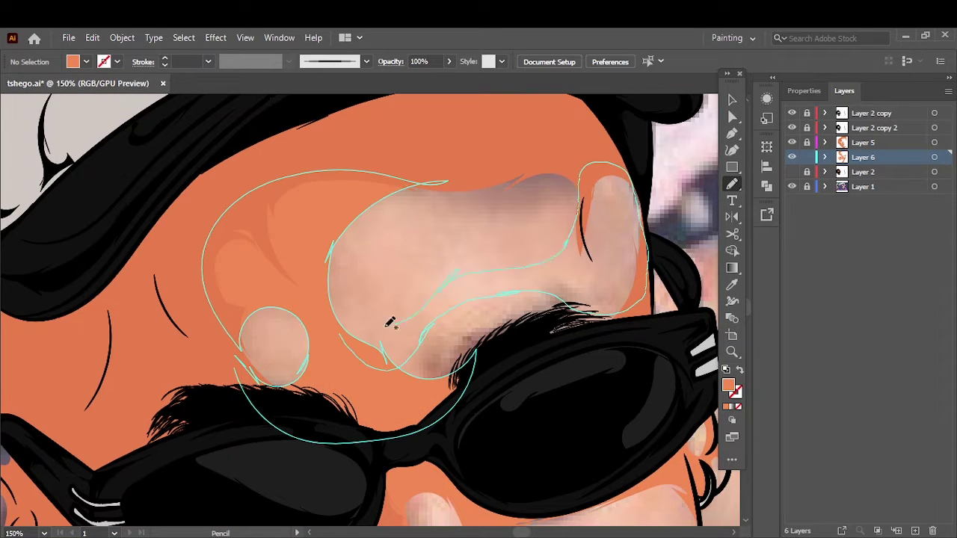
pyautogui.hotkey('ctrl', '0')
pyautogui.click(792, 171)
pyautogui.click(791, 187)
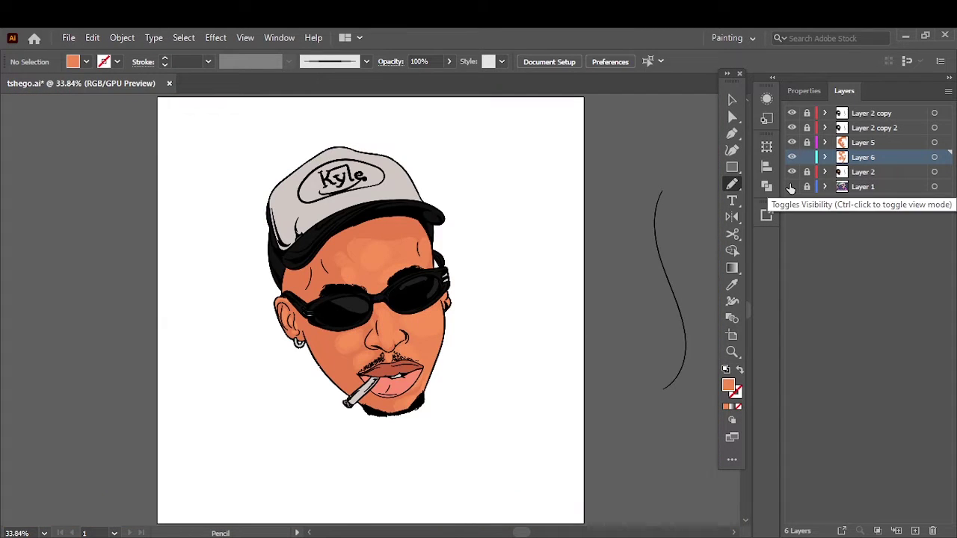
# Select the Layer 5 skin art and lower Green in Adjust Color Balance to make it redder
pyautogui.click(792, 186)
pyautogui.hotkey('ctrl', '1')
pyautogui.click(92, 37)
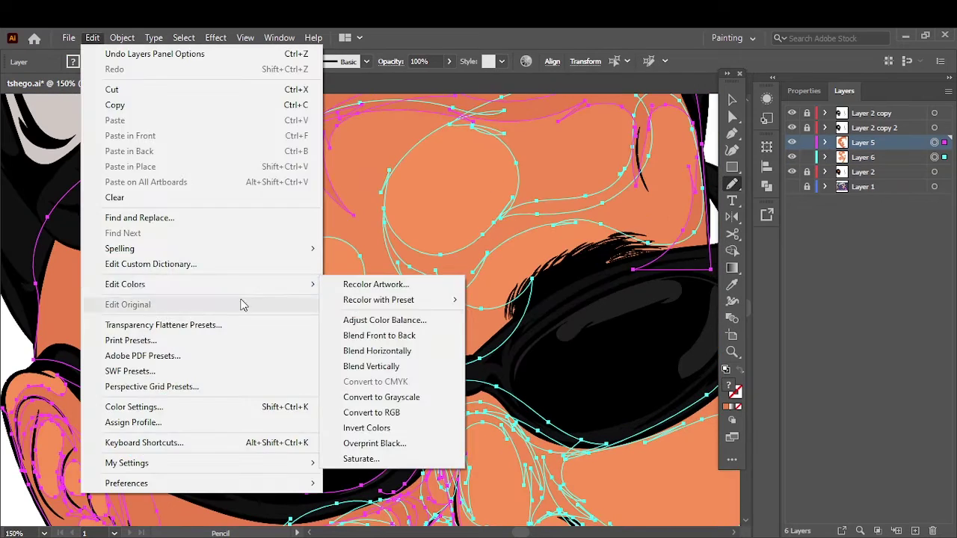
pyautogui.click(367, 316)
pyautogui.moveTo(694, 209); pyautogui.dragTo(694, 211)
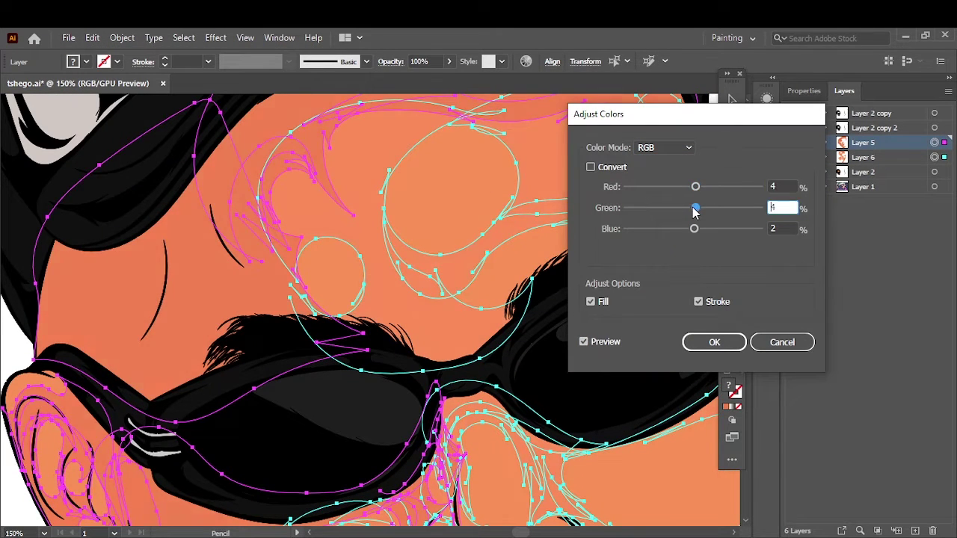
pyautogui.moveTo(694, 212); pyautogui.dragTo(689, 212)
pyautogui.click(714, 342)
pyautogui.hotkey('ctrl', '0')
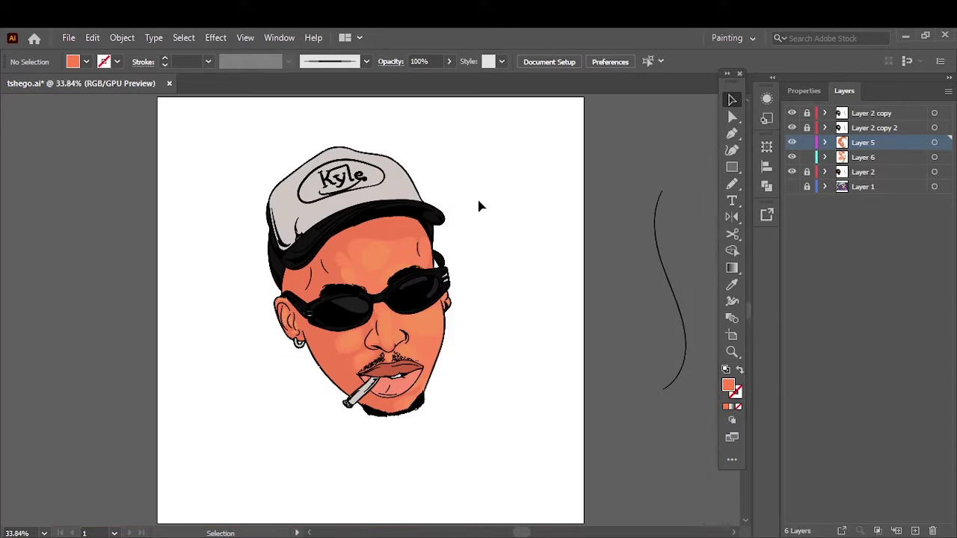
pyautogui.hotkey('ctrl', '1')
# Apply a second Adjust Color Balance pass to the skin, then deselect the artwork
pyautogui.click(92, 37)
pyautogui.moveTo(125, 284)
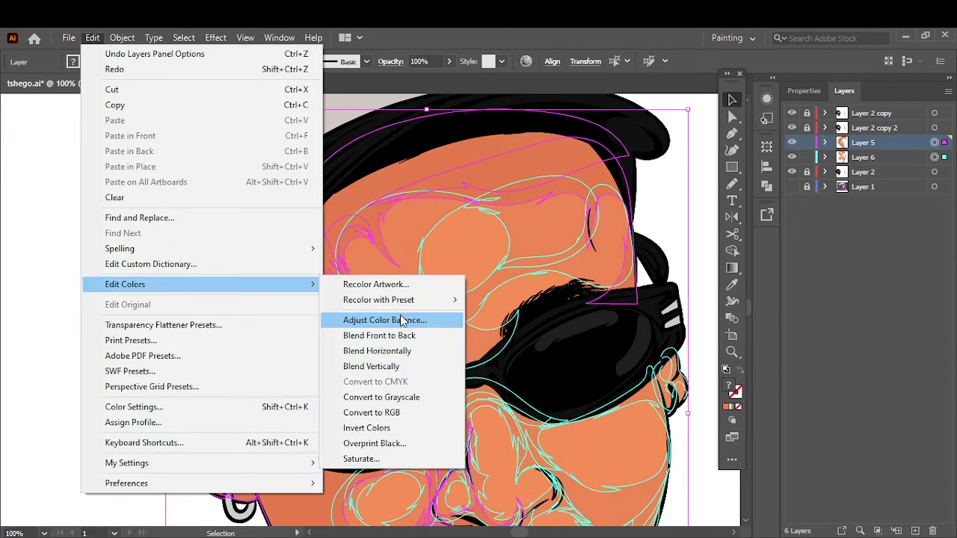
pyautogui.click(434, 316)
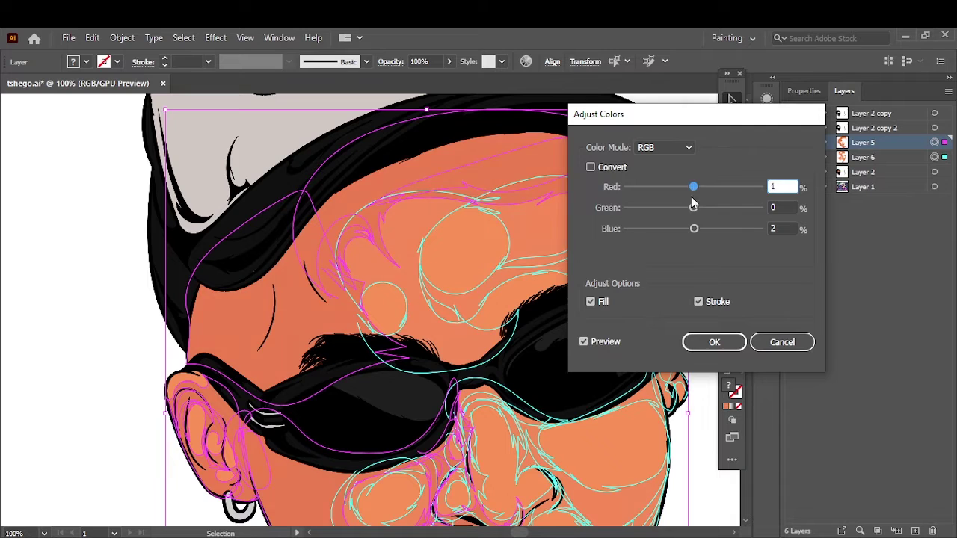
pyautogui.click(714, 341)
pyautogui.click(699, 321)
# Set the fill colour to the darker orange #D37546
pyautogui.hotkey('ctrl', '0')
pyautogui.scroll(3, 438, 395)
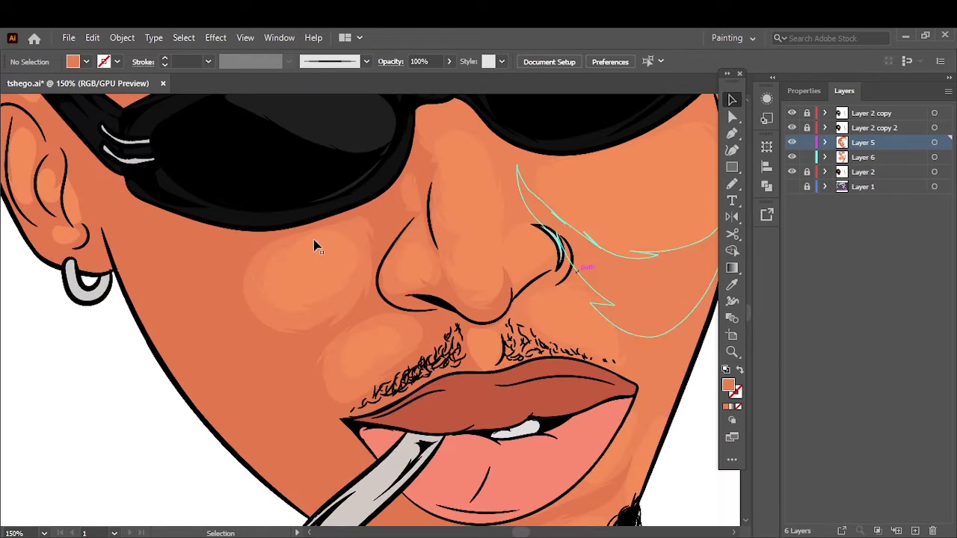
pyautogui.scroll(5, 448, 299)
pyautogui.doubleClick(728, 385)
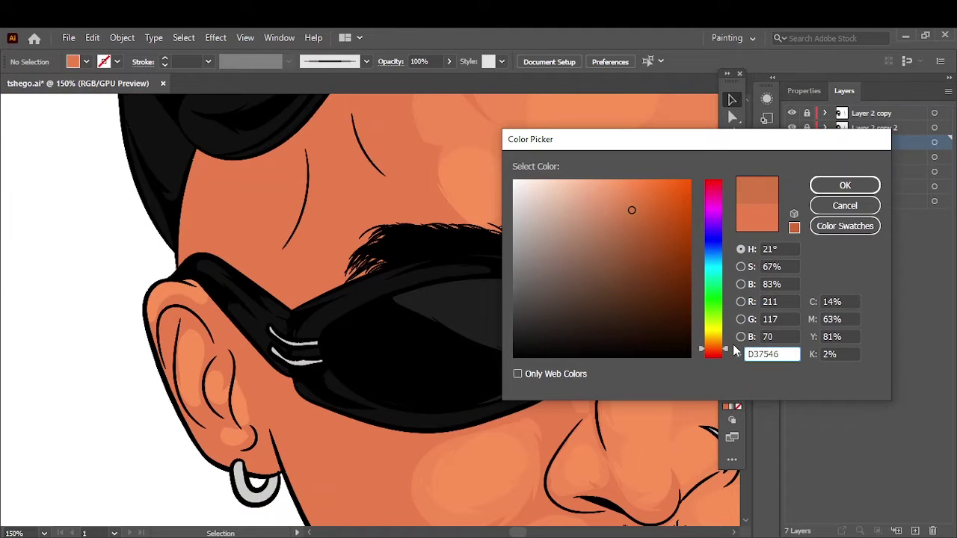
pyautogui.click(868, 184)
# Pencil a darker orange shadow along the forehead under the brim, beside the glasses strap
pyautogui.press('b')
pyautogui.scroll(2, 314, 209)
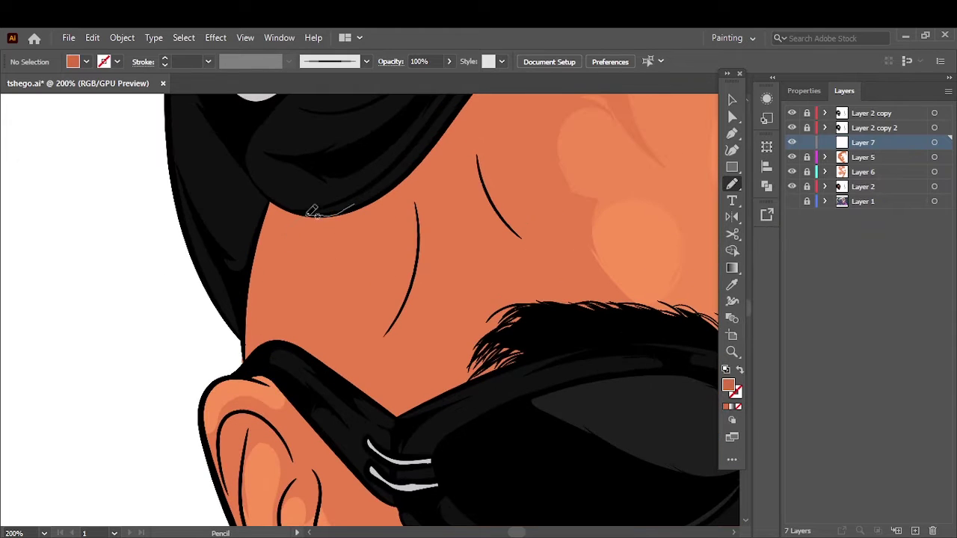
pyautogui.scroll(3, 521, 327)
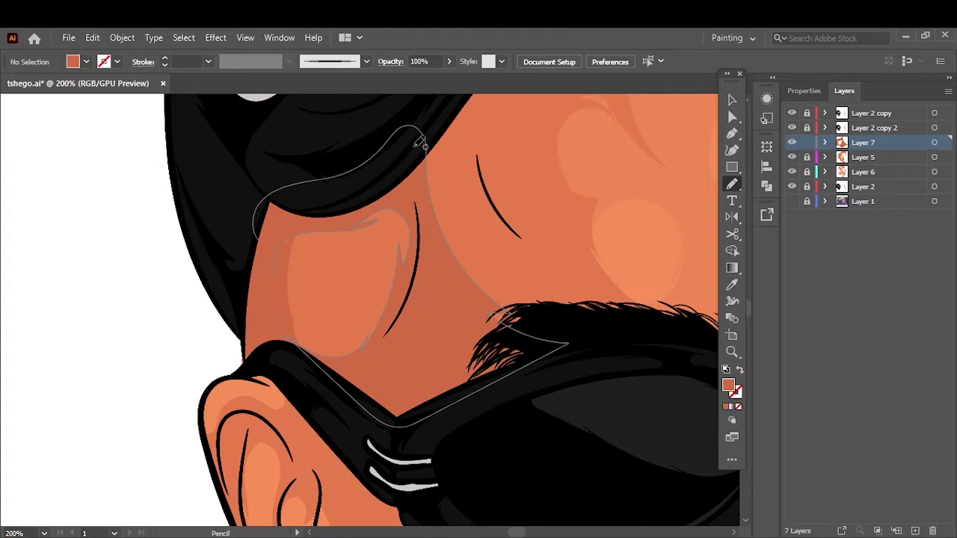
pyautogui.scroll(-5, 434, 156)
pyautogui.scroll(5, 336, 265)
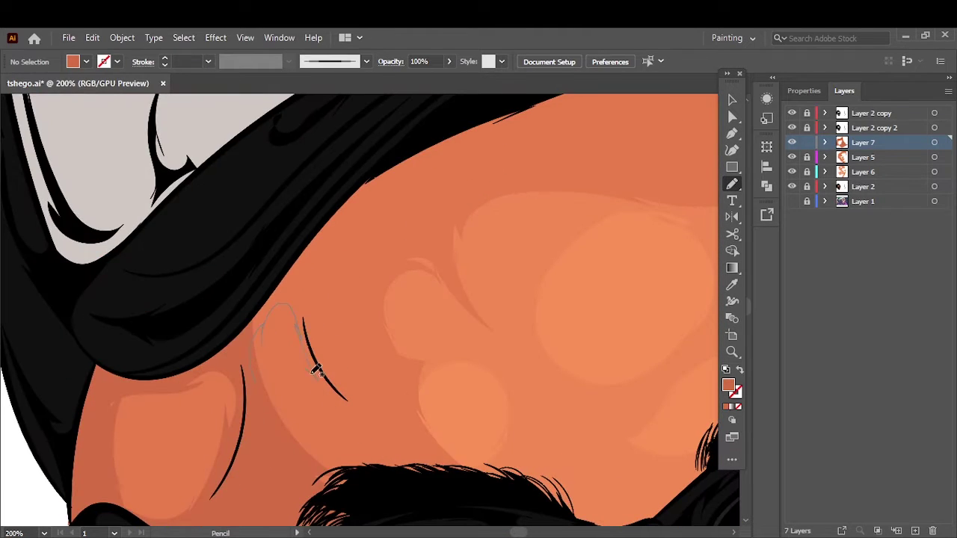
pyautogui.scroll(-1, 309, 290)
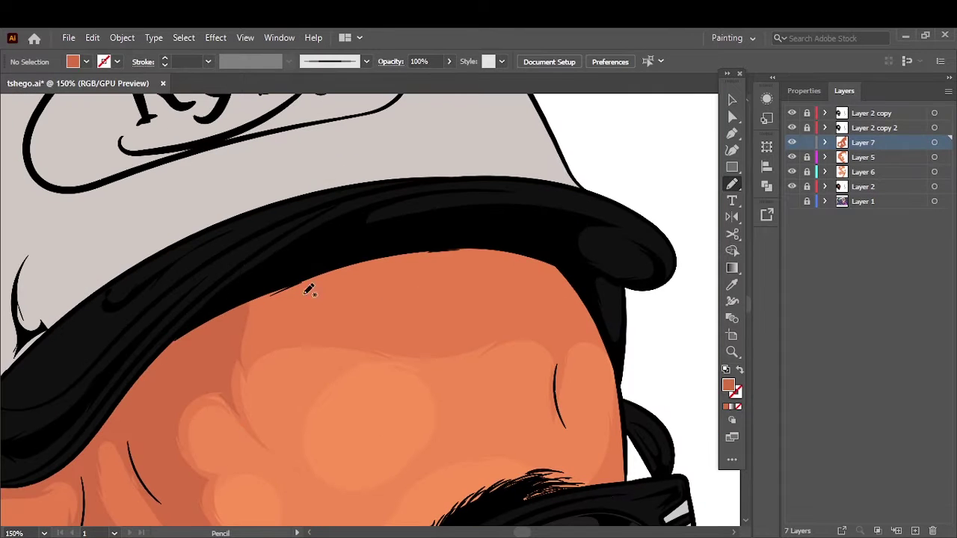
pyautogui.moveTo(528, 335); pyautogui.dragTo(527, 335)
pyautogui.scroll(-5, 331, 327)
pyautogui.scroll(2, 277, 235)
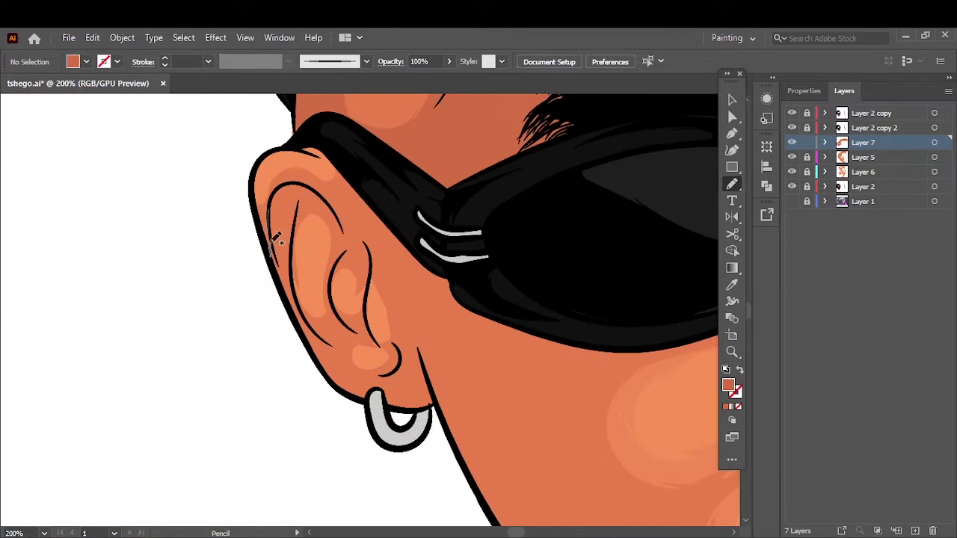
pyautogui.moveTo(412, 233); pyautogui.dragTo(416, 238)
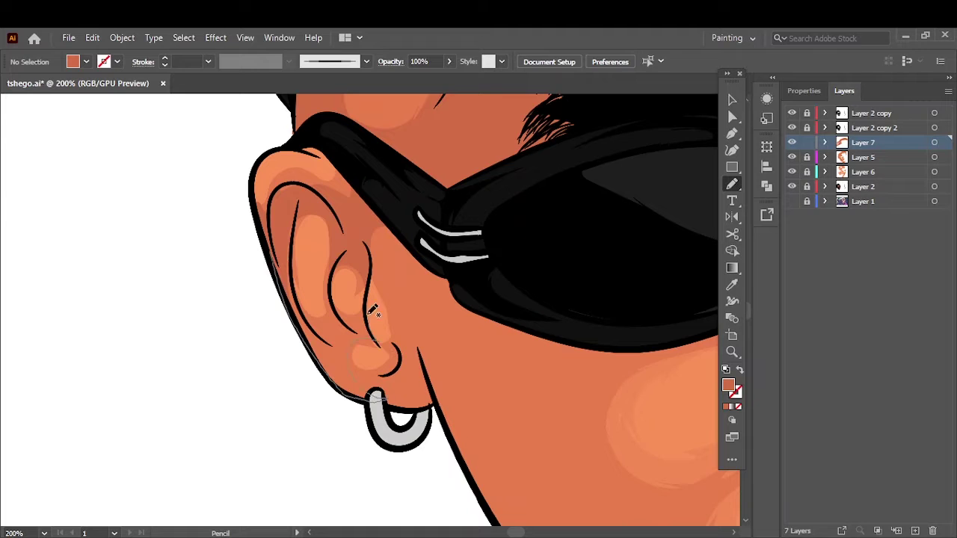
# Draw shadow shapes along the outer ear edge and on the lower cheek
pyautogui.moveTo(372, 309); pyautogui.dragTo(360, 336)
pyautogui.scroll(-3, 389, 351)
pyautogui.hscroll(4, 419, 374)
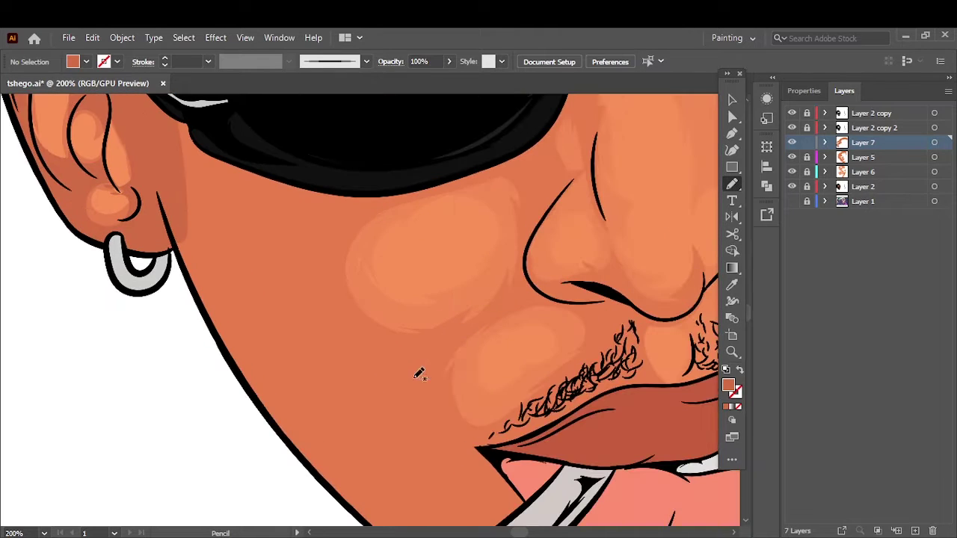
pyautogui.scroll(-3, 255, 337)
pyautogui.hscroll(3, 255, 337)
pyautogui.moveTo(299, 246); pyautogui.dragTo(287, 301)
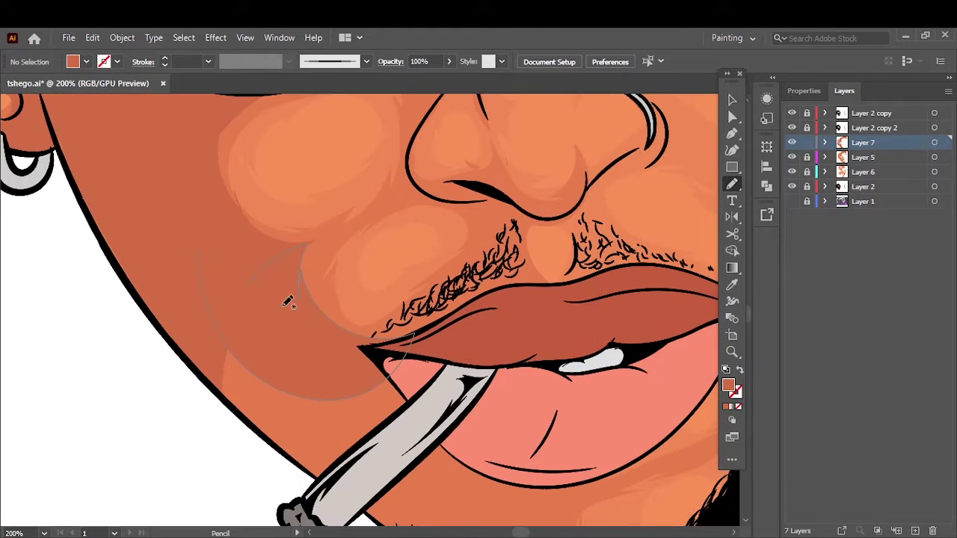
# Add a shadow shape beside the nostril and fit the whole portrait in the window
pyautogui.hotkey('ctrl', '0')
pyautogui.scroll(5, 102, 328)
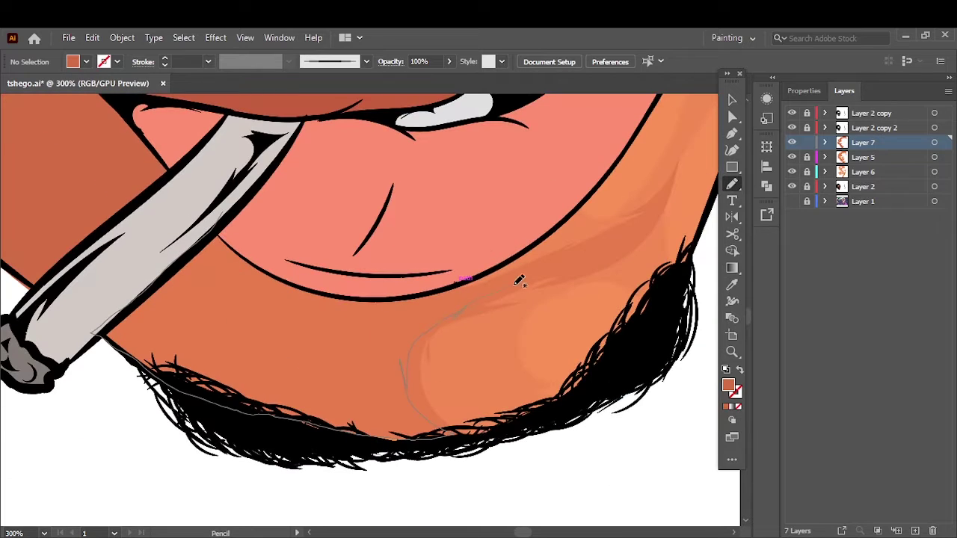
pyautogui.hotkey('ctrl', '0')
pyautogui.scroll(5, 420, 357)
pyautogui.moveTo(604, 247); pyautogui.dragTo(604, 248)
pyautogui.scroll(3, 313, 345)
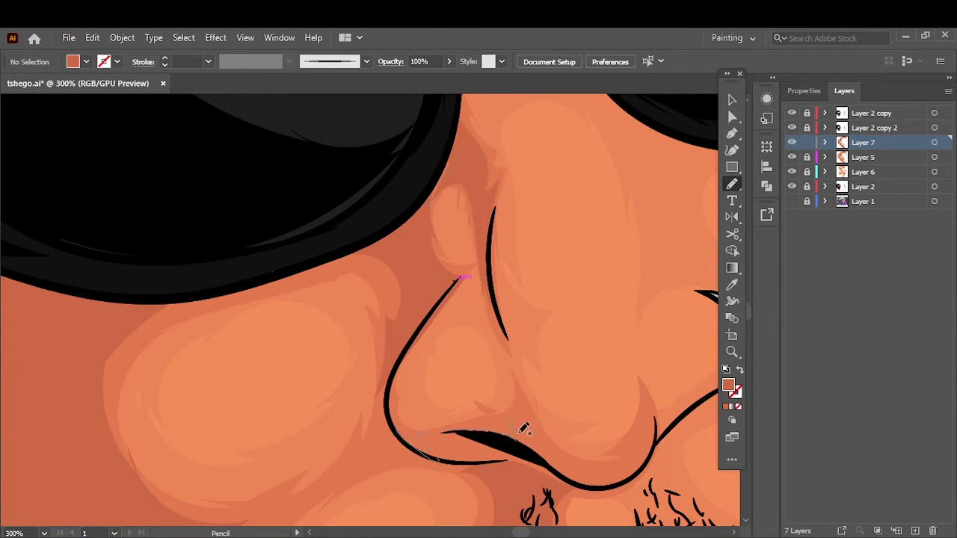
pyautogui.moveTo(634, 469); pyautogui.dragTo(568, 455)
pyautogui.hotkey('ctrl', '0')
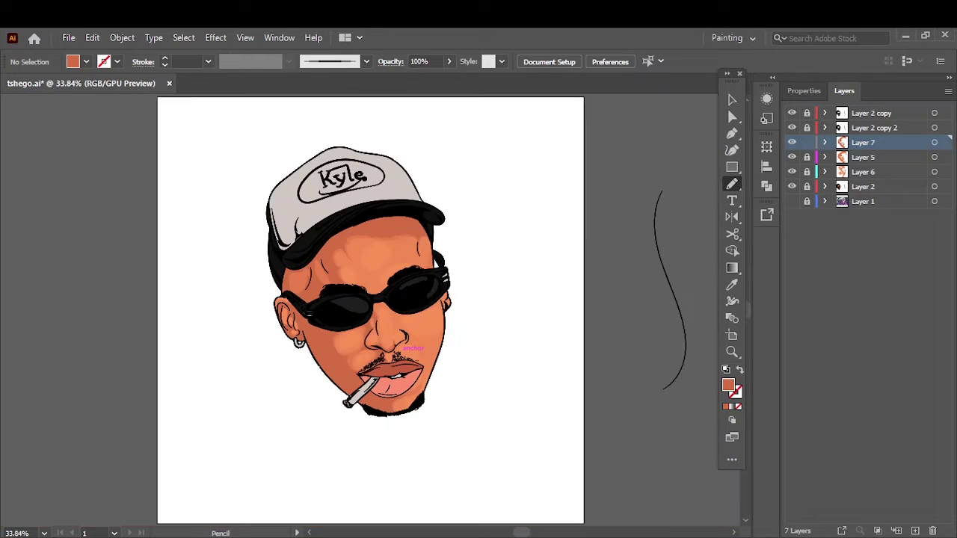
# Create Layer 8, sample the light orange F28A55, and draw a light shape from cheek to nostril
pyautogui.scroll(5, 406, 266)
pyautogui.hotkey('ctrl', 'l')
pyautogui.press('i')
pyautogui.doubleClick(728, 385)
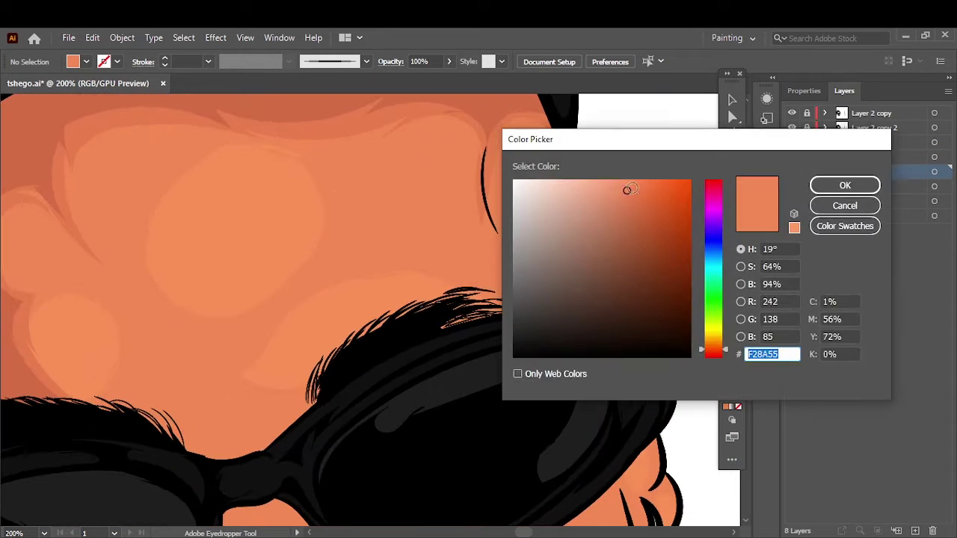
pyautogui.click(844, 184)
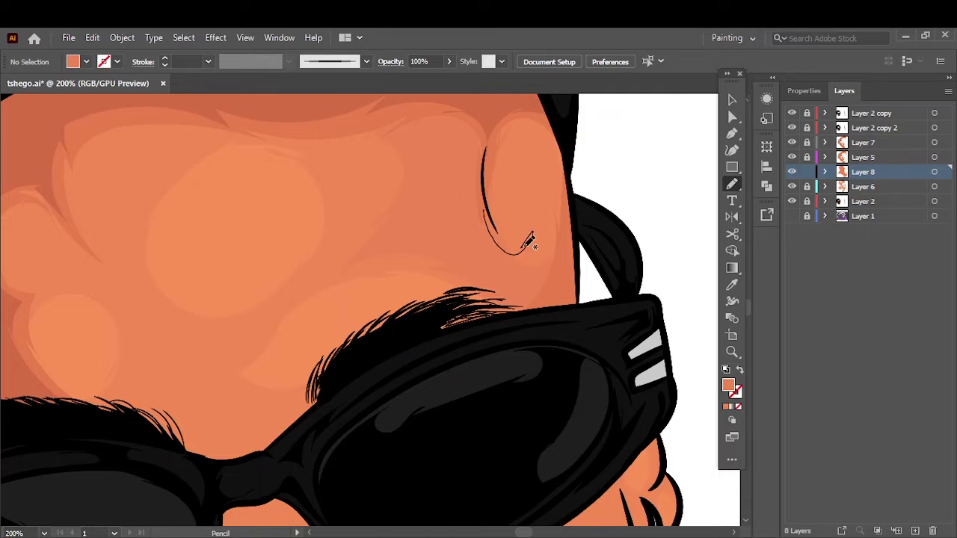
pyautogui.scroll(-10, 474, 374)
pyautogui.moveTo(397, 262); pyautogui.dragTo(347, 154)
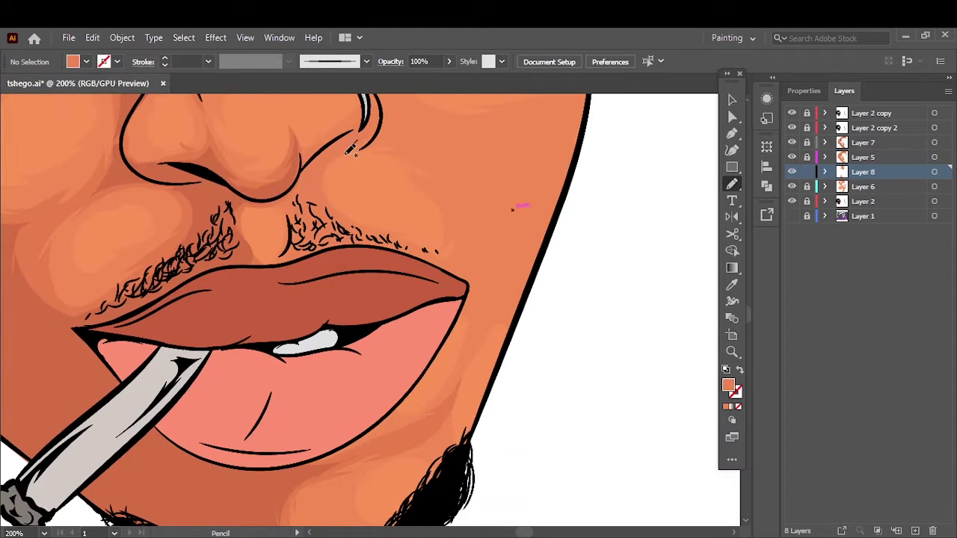
pyautogui.moveTo(391, 441); pyautogui.dragTo(449, 179)
# Draw light orange shapes along the side of the nose and across the forehead
pyautogui.scroll(5, 359, 310)
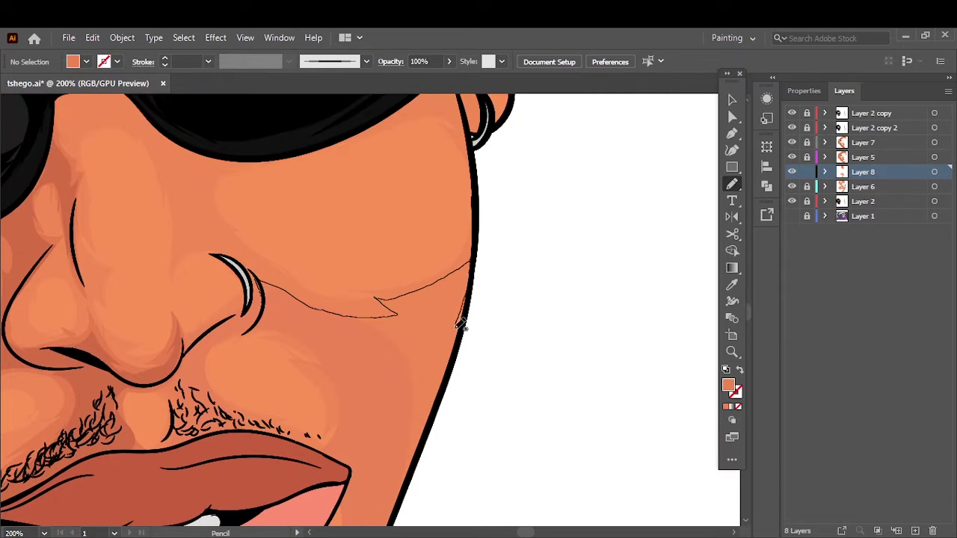
pyautogui.hotkey('ctrl', '0')
pyautogui.scroll(5, 439, 302)
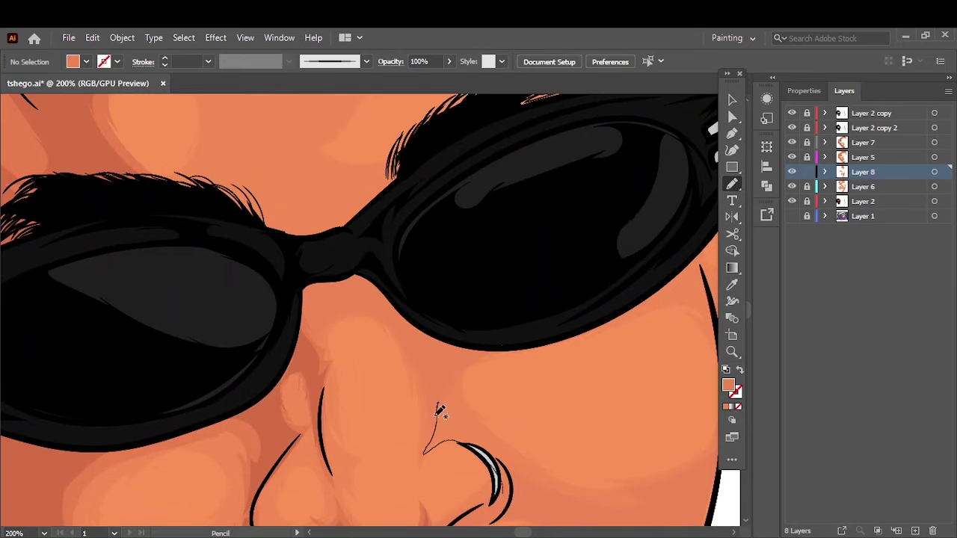
pyautogui.moveTo(464, 368); pyautogui.dragTo(479, 409)
pyautogui.hotkey('ctrl', '0')
pyautogui.scroll(4, 352, 351)
pyautogui.moveTo(337, 358)
pyautogui.mouseDown()
pyautogui.moveTo(400, 380)
pyautogui.moveTo(486, 437)
pyautogui.mouseUp()
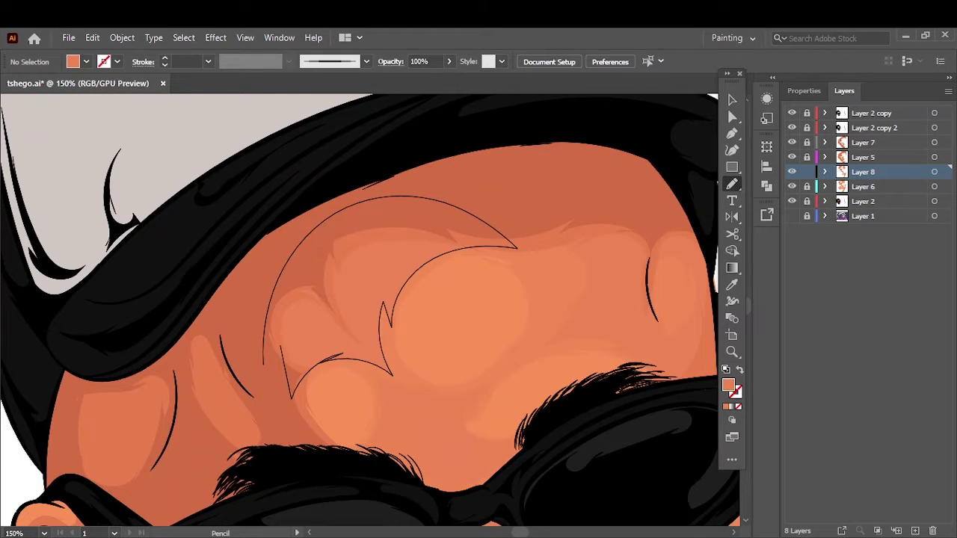
pyautogui.scroll(-5, 351, 224)
# Switch the active layer between Layer 5 and Layer 8 using the Selection tool
pyautogui.press('v')
pyautogui.keyDown('alt'); pyautogui.click(862, 157); pyautogui.keyUp('alt')
pyautogui.click(679, 125)
pyautogui.scroll(6, 412, 401)
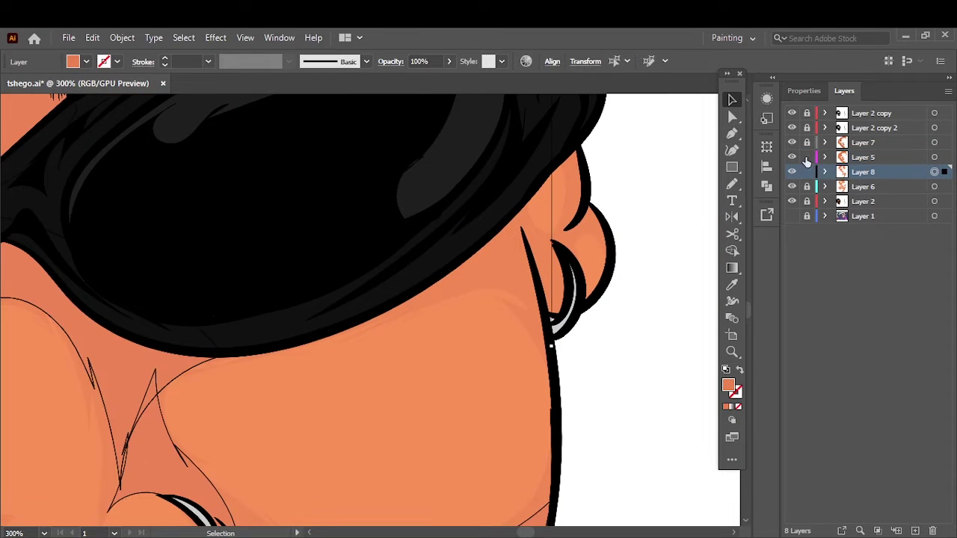
pyautogui.click(814, 175)
pyautogui.press('n')
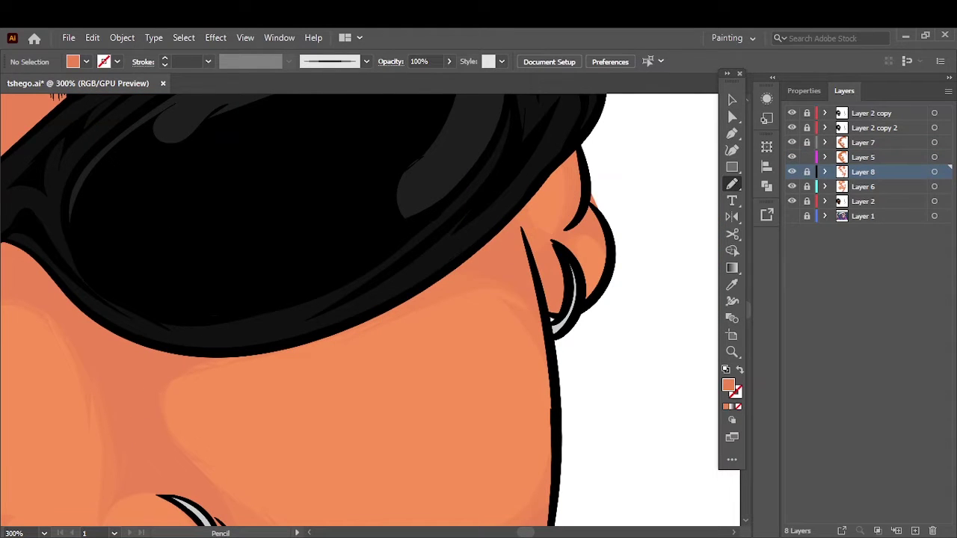
pyautogui.press('v')
pyautogui.keyDown('alt'); pyautogui.click(863, 157); pyautogui.keyUp('alt')
pyautogui.click(518, 216)
pyautogui.hscroll(-2, 352, 322)
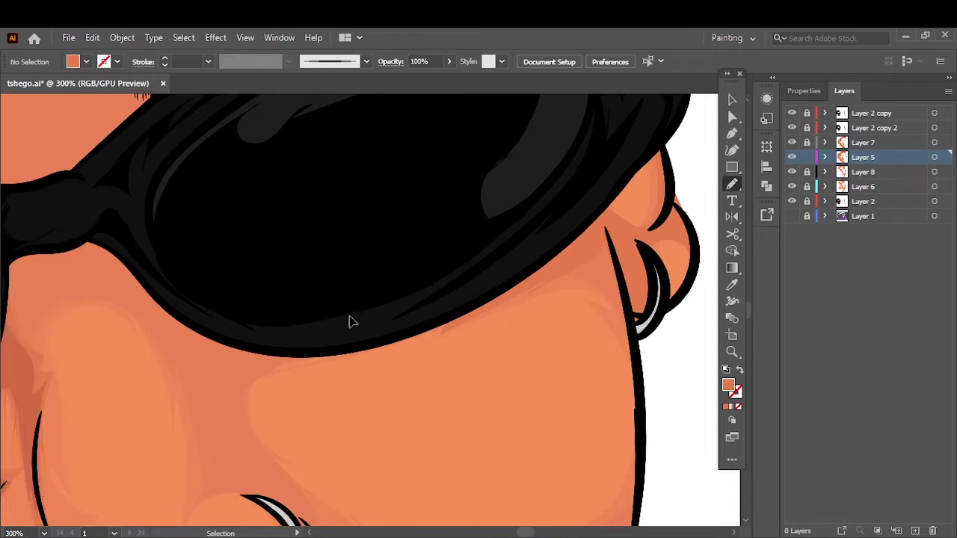
pyautogui.hscroll(-2, 352, 321)
# Make Layer 7 active and add a new Layer 9 above it for the red-brown shading
pyautogui.press('n')
pyautogui.hotkey('ctrl', '0')
pyautogui.hotkey('ctrl', '1')
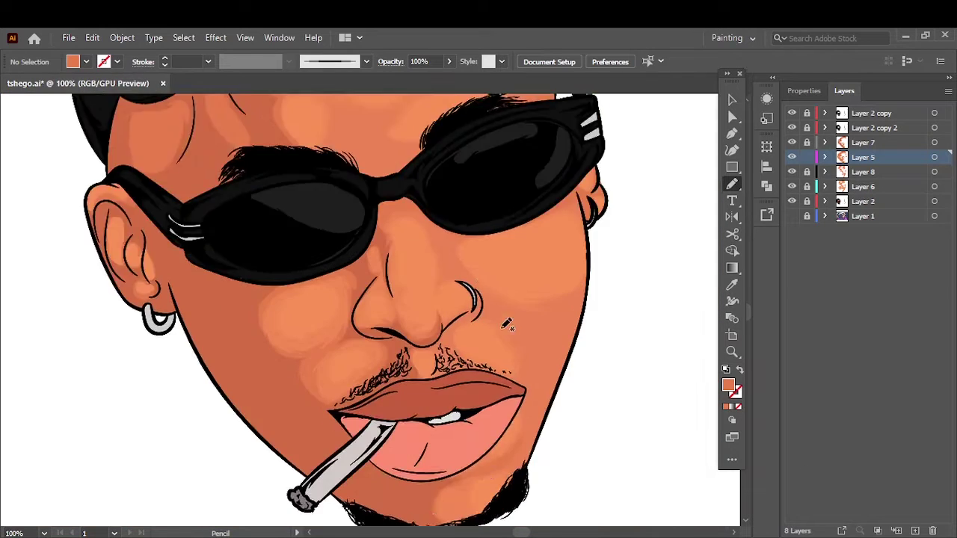
pyautogui.hotkey('ctrl', '-')
pyautogui.click(936, 143)
pyautogui.click(914, 531)
# Change the fill to a darker reddish brown and draw a shadow along the cap brim
pyautogui.doubleClick(728, 385)
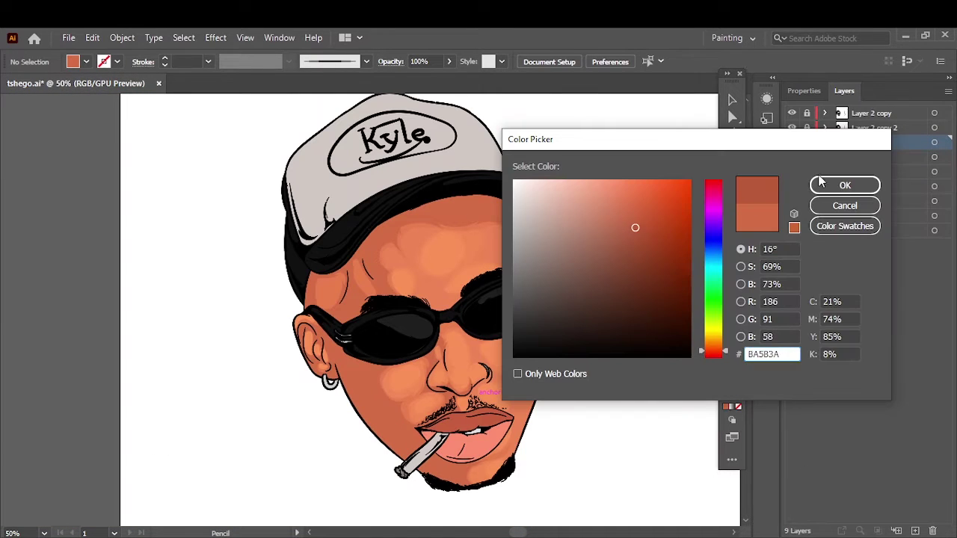
pyautogui.click(634, 224)
pyautogui.click(844, 184)
pyautogui.scroll(4, 314, 307)
pyautogui.moveTo(254, 238); pyautogui.dragTo(368, 206)
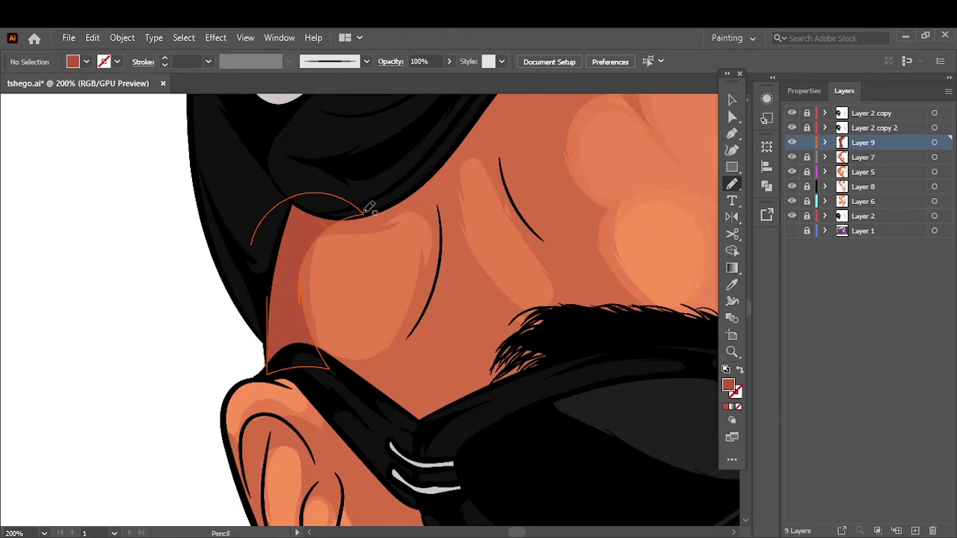
pyautogui.hotkey('ctrl', '1')
pyautogui.hotkey('ctrl', '+')
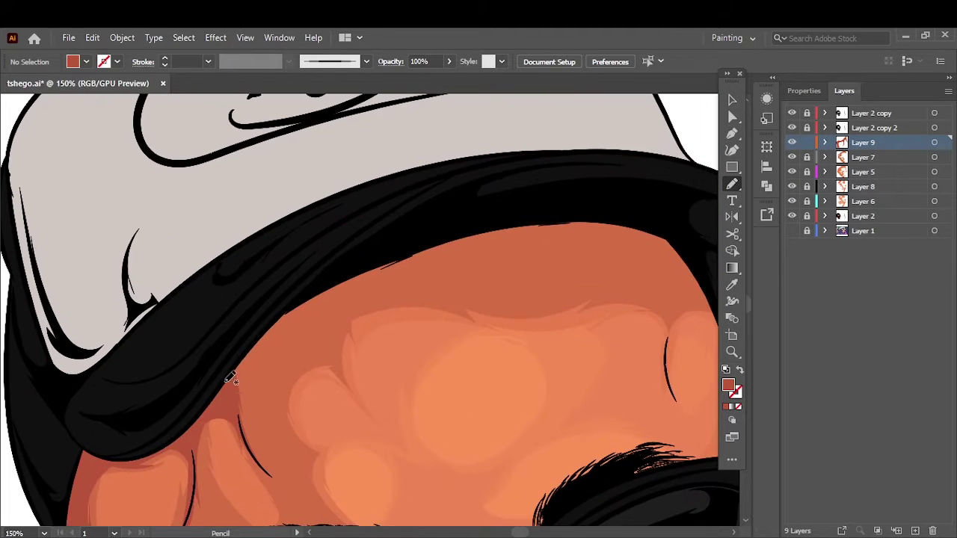
pyautogui.moveTo(316, 293)
pyautogui.mouseDown()
pyautogui.moveTo(317, 280)
pyautogui.moveTo(302, 291)
pyautogui.mouseUp()
# Draw a dark red shadow shape below the ear
pyautogui.hotkey('ctrl', '0')
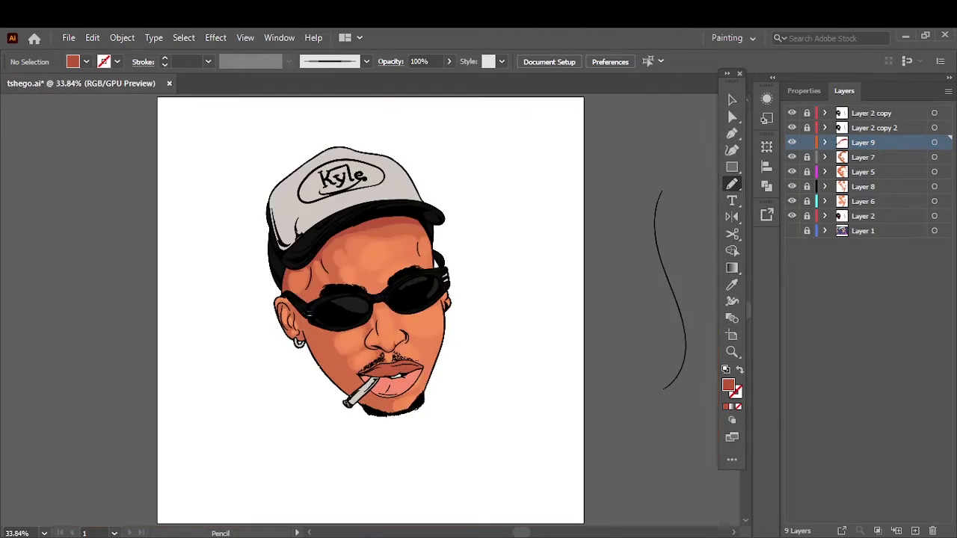
pyautogui.scroll(4, 483, 284)
pyautogui.scroll(2, 482, 284)
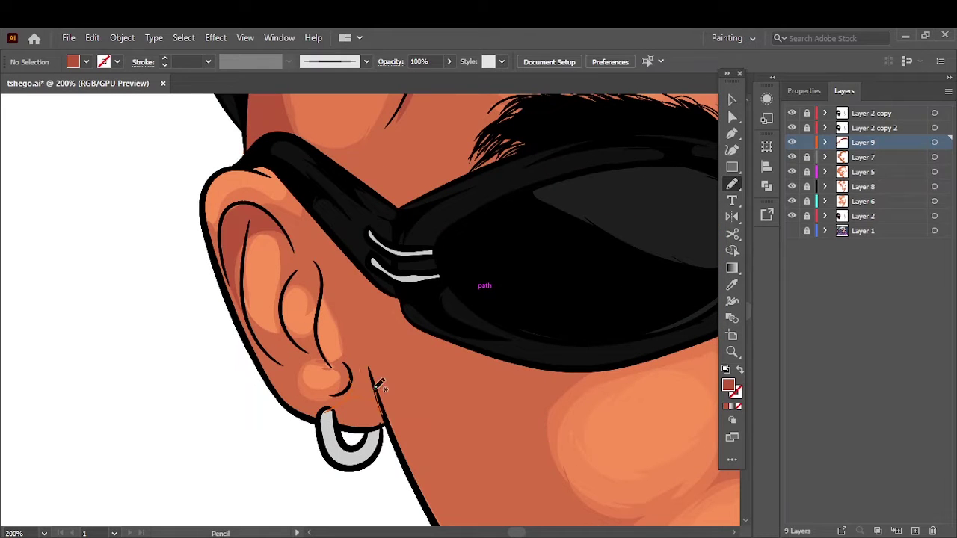
pyautogui.moveTo(380, 385); pyautogui.dragTo(378, 410)
pyautogui.hotkey('ctrl', '0')
pyautogui.scroll(4, 217, 284)
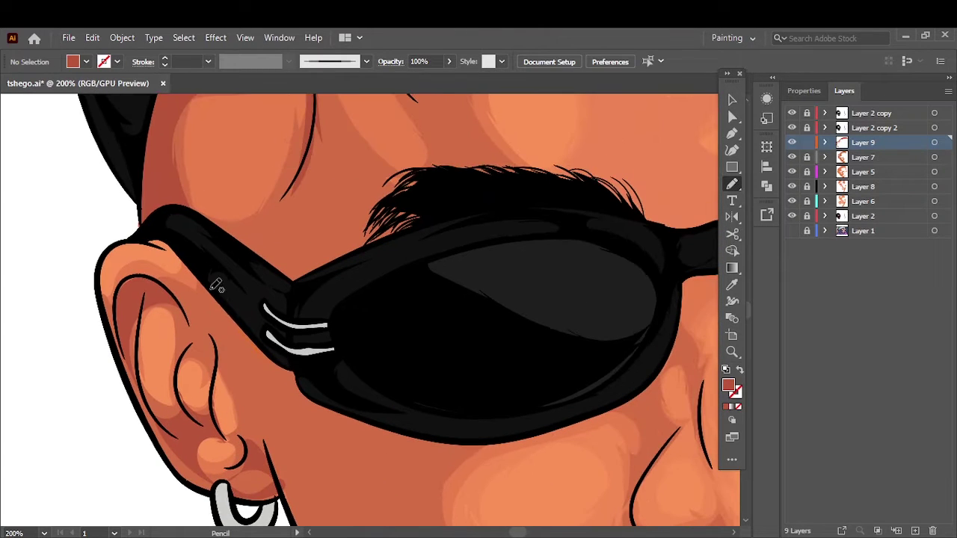
pyautogui.scroll(1, 348, 284)
pyautogui.scroll(1, 423, 386)
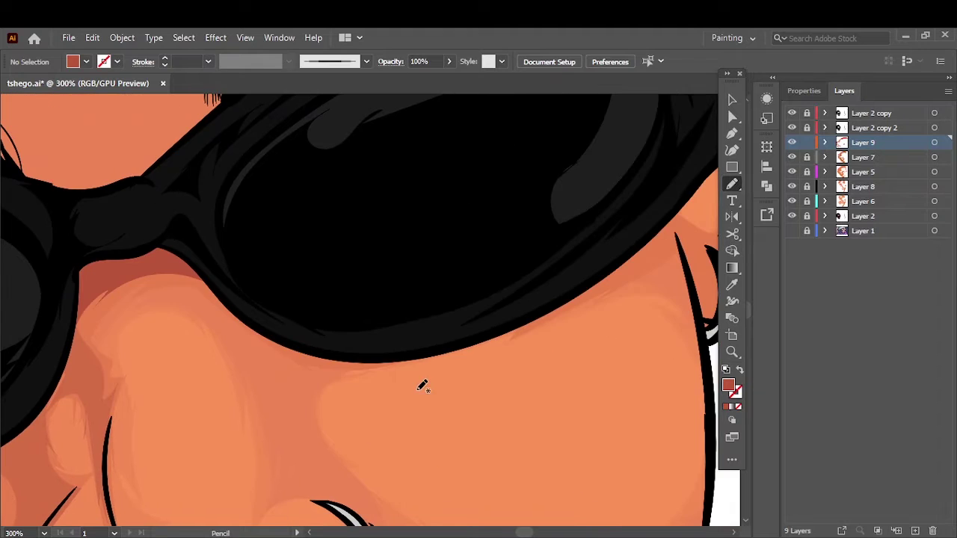
pyautogui.scroll(-1, 387, 356)
pyautogui.hotkey('ctrl', '0')
pyautogui.scroll(1, 312, 380)
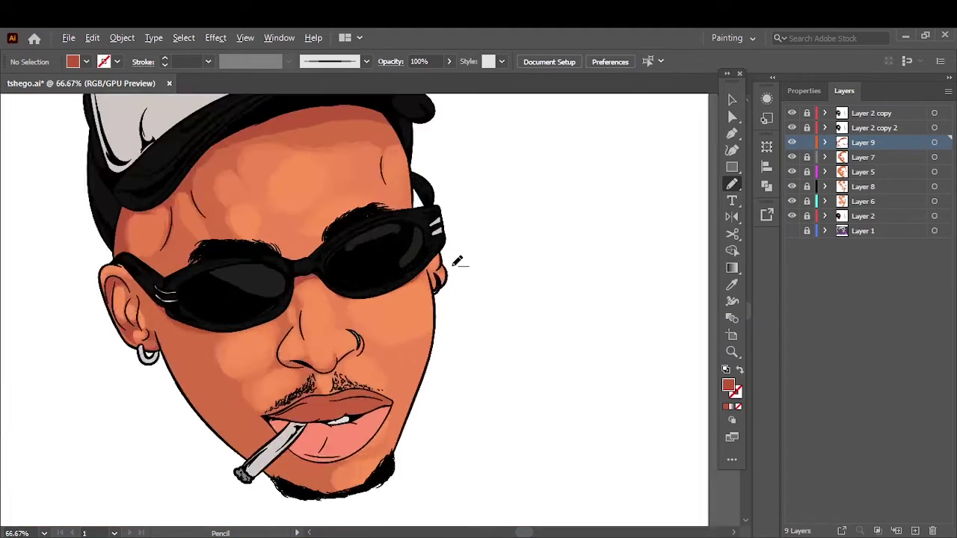
pyautogui.scroll(1, 312, 380)
pyautogui.scroll(-3, 314, 380)
pyautogui.scroll(3, 427, 160)
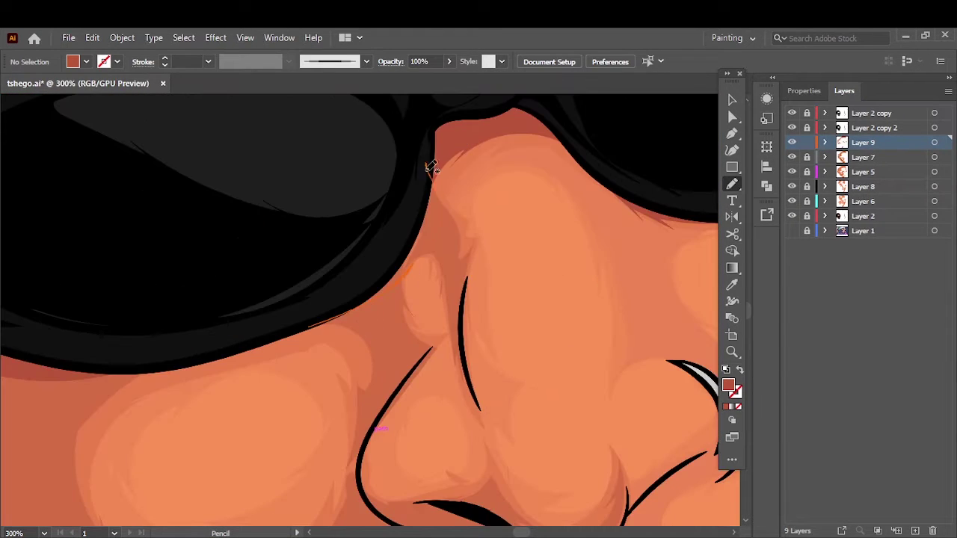
pyautogui.scroll(-6, 355, 323)
# On a new layer with a new fill colour, draw the forehead and cheek shading shapes
pyautogui.hotkey('ctrl', 'l')
pyautogui.doubleClick(728, 385)
pyautogui.click(846, 184)
pyautogui.scroll(4, 321, 254)
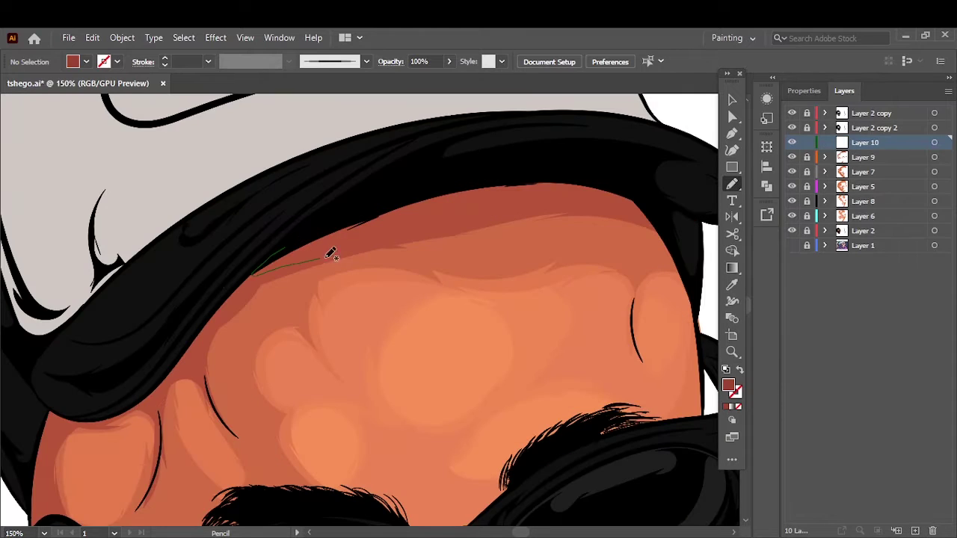
pyautogui.moveTo(254, 275); pyautogui.dragTo(291, 208)
pyautogui.scroll(-4, 182, 352)
pyautogui.scroll(5, 306, 261)
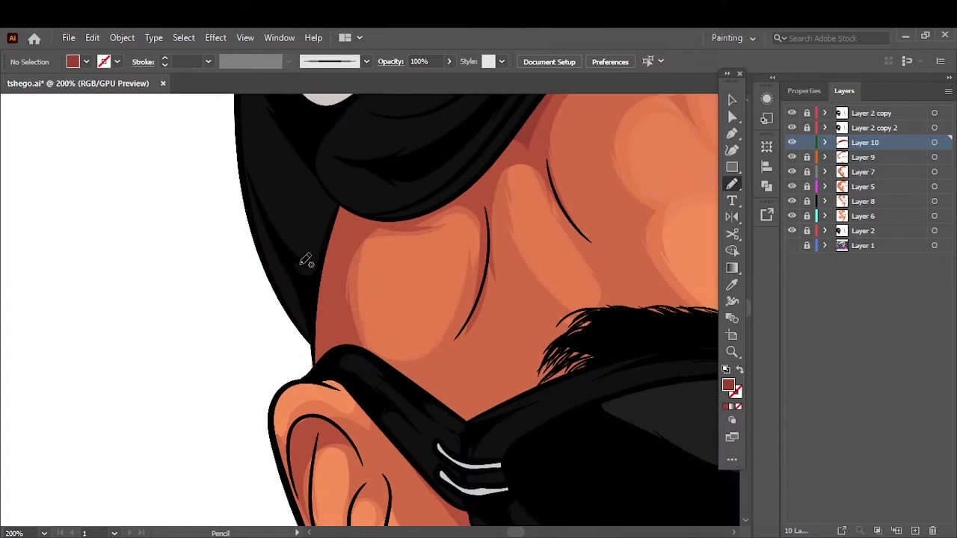
pyautogui.moveTo(381, 228); pyautogui.dragTo(449, 210)
pyautogui.scroll(-6, 532, 334)
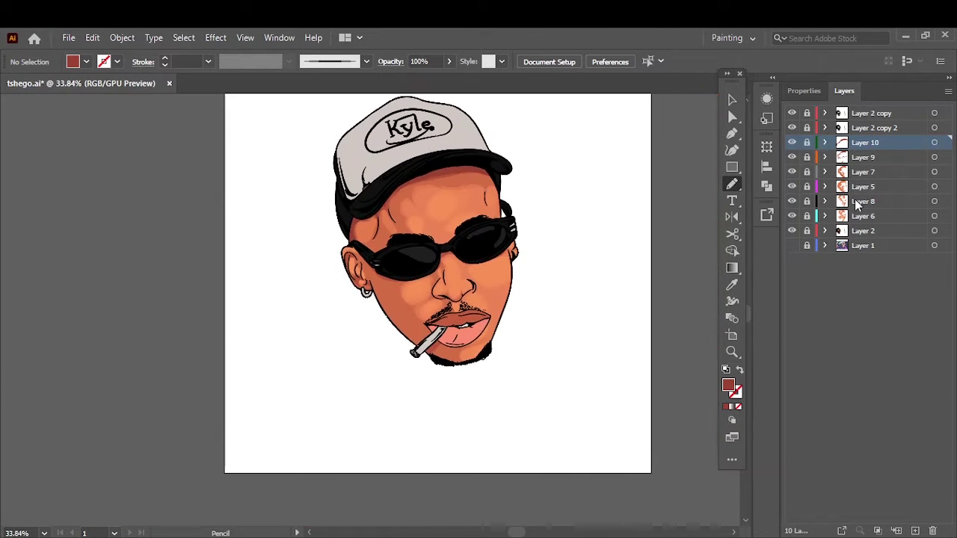
pyautogui.hotkey('ctrl', 'l')
# Set an orange fill and draw a Pencil highlight shape on the forehead
pyautogui.click(792, 259)
pyautogui.click(792, 260)
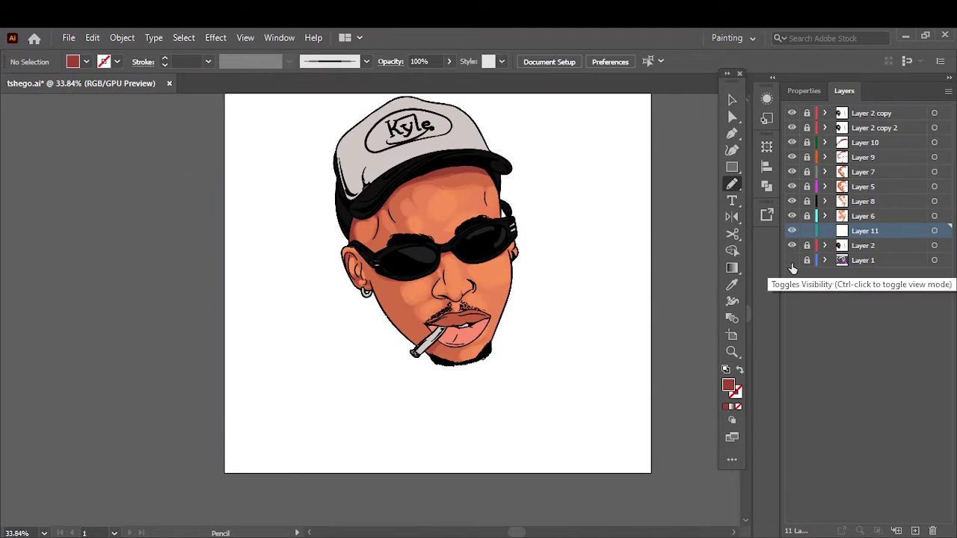
pyautogui.scroll(5, 481, 205)
pyautogui.doubleClick(728, 385)
pyautogui.click(843, 184)
pyautogui.press('n')
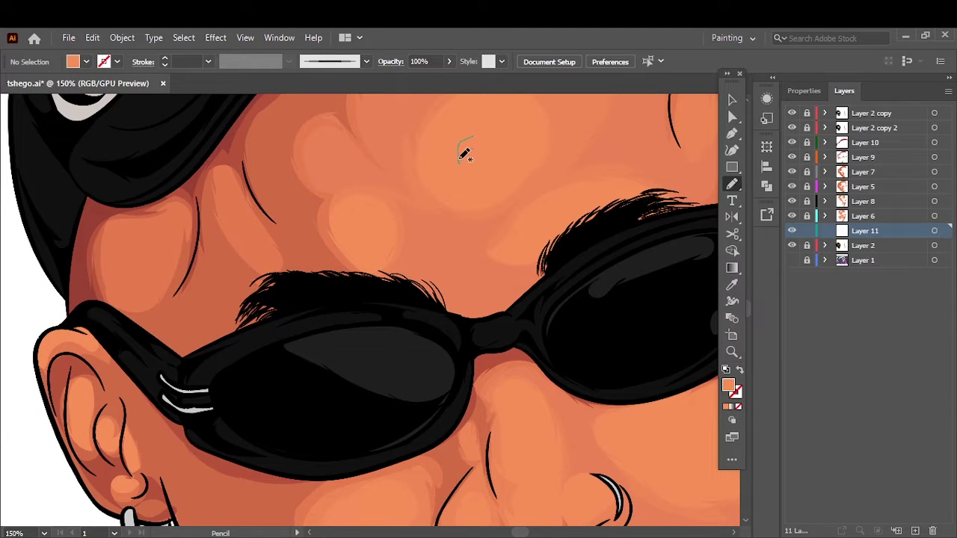
pyautogui.moveTo(463, 152); pyautogui.dragTo(468, 179)
pyautogui.click(792, 260)
pyautogui.scroll(-5, 352, 228)
# Draw more orange highlight shapes over the nose and both cheeks
pyautogui.moveTo(537, 146); pyautogui.dragTo(546, 254)
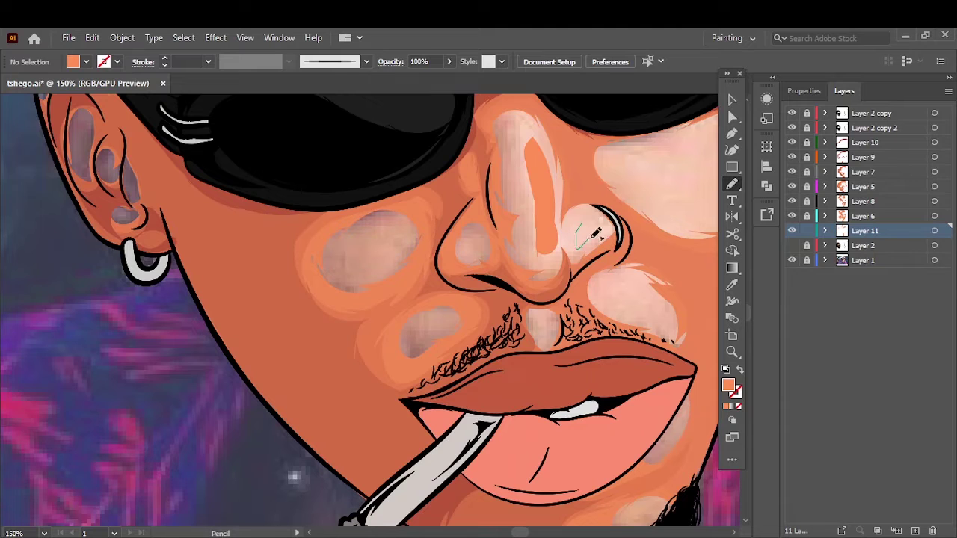
pyautogui.moveTo(579, 221); pyautogui.dragTo(594, 247)
pyautogui.moveTo(374, 235); pyautogui.dragTo(400, 255)
pyautogui.moveTo(611, 292); pyautogui.dragTo(652, 315)
pyautogui.scroll(-3, 591, 411)
pyautogui.scroll(6, 524, 336)
pyautogui.hscroll(4, 524, 336)
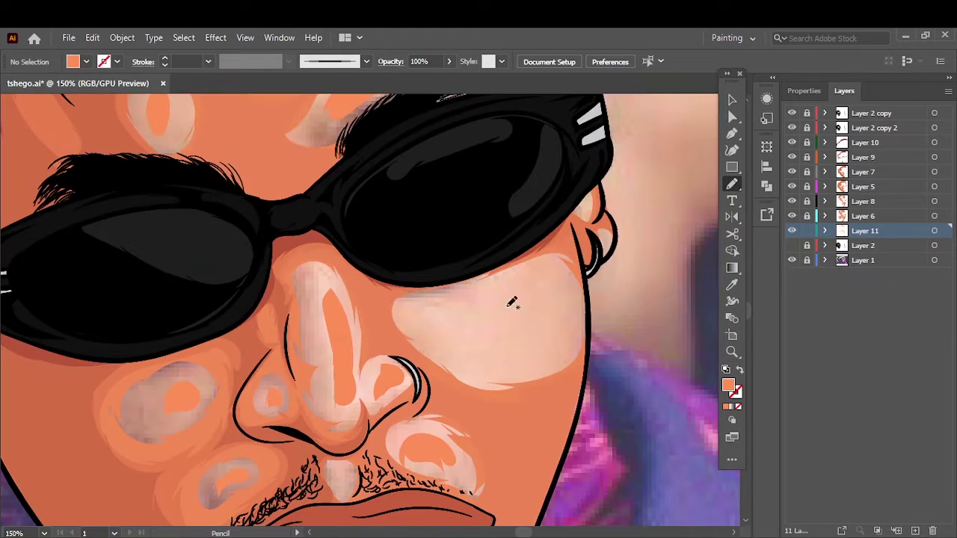
pyautogui.moveTo(441, 329); pyautogui.dragTo(557, 322)
# Soften the highlights' saturation and brightness in Recolor Artwork, then deselect them
pyautogui.click(935, 230)
pyautogui.hotkey('ctrl', '=')
pyautogui.hotkey('ctrl', '=')
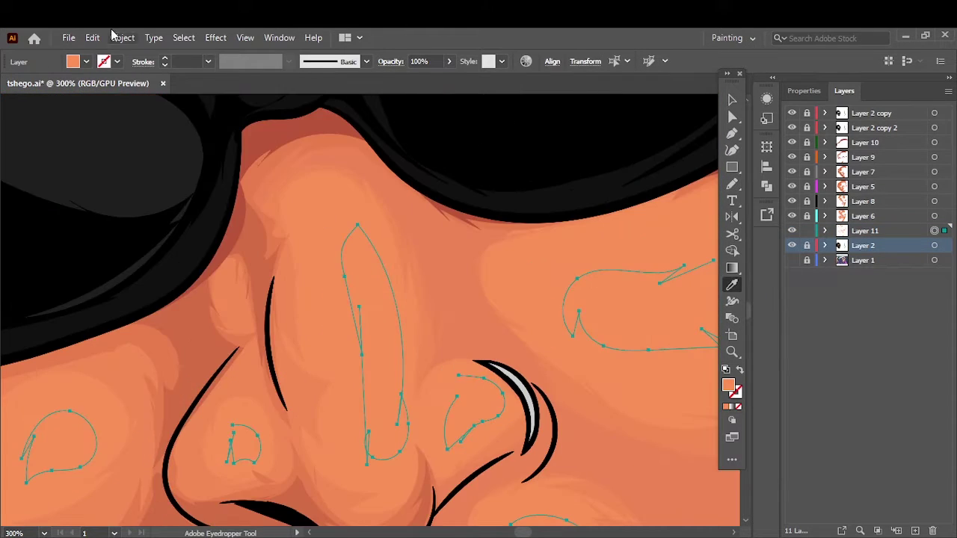
pyautogui.click(526, 60)
pyautogui.moveTo(660, 413)
pyautogui.mouseDown()
pyautogui.moveTo(650, 413)
pyautogui.moveTo(684, 439)
pyautogui.mouseUp()
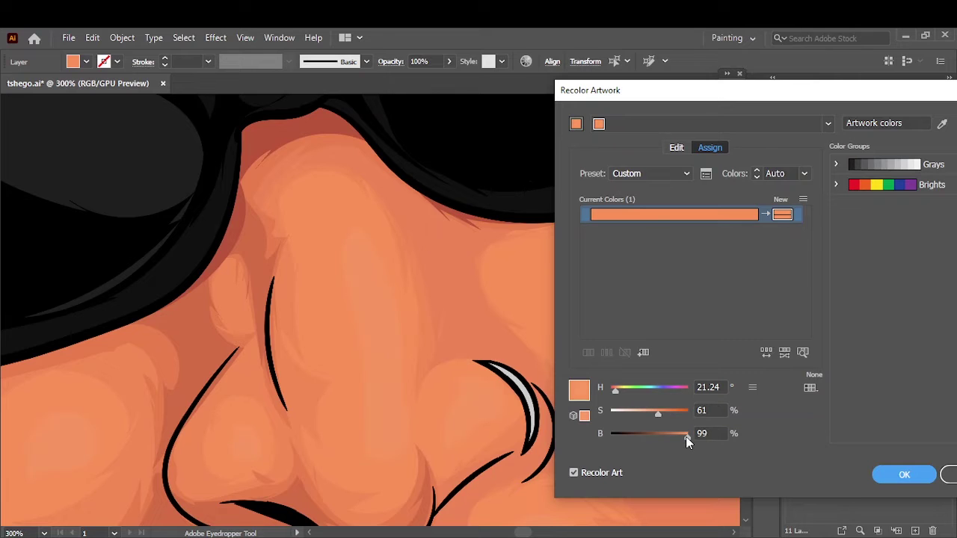
pyautogui.click(904, 475)
pyautogui.hotkey('ctrl', '0')
pyautogui.click(670, 165)
# Add new layers for nose highlights with a lighter orange fill and the Pencil
pyautogui.click(916, 531)
pyautogui.scroll(5, 377, 277)
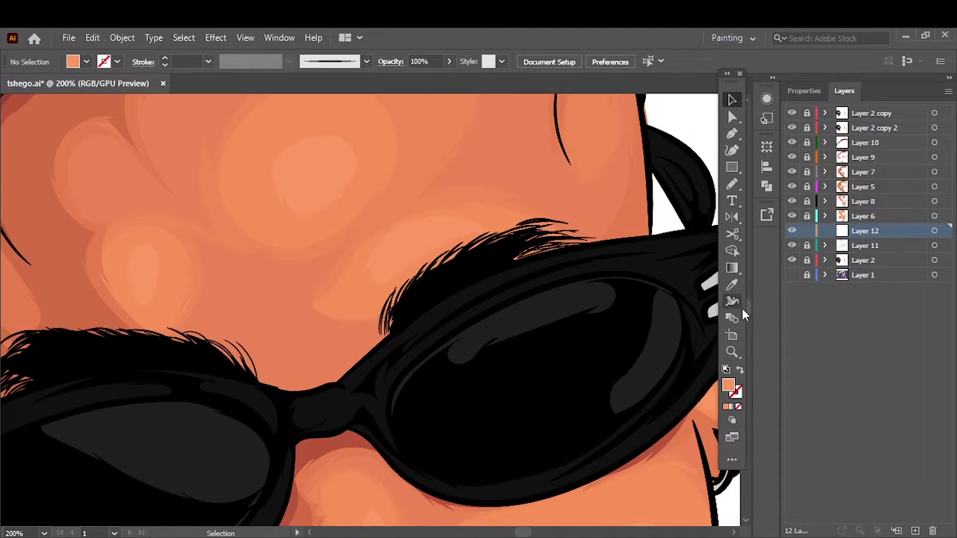
pyautogui.doubleClick(728, 385)
pyautogui.click(844, 184)
pyautogui.press('b')
pyautogui.scroll(-5, 373, 239)
pyautogui.press('n')
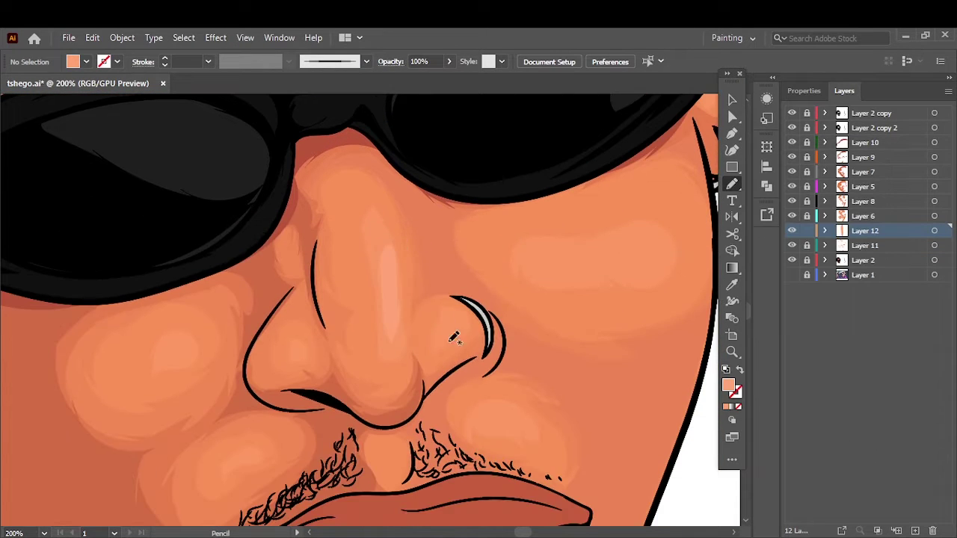
pyautogui.hotkey('ctrl', '0')
pyautogui.scroll(5, 397, 252)
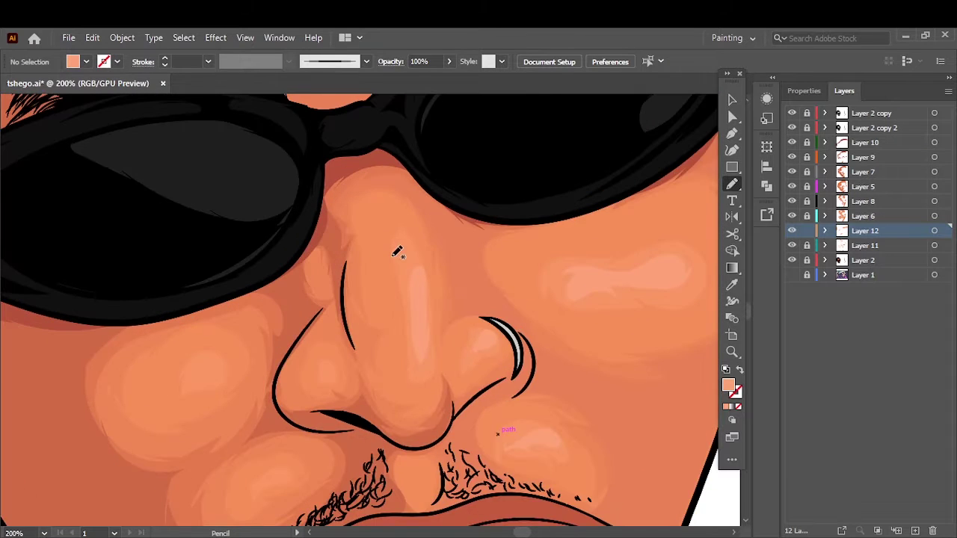
pyautogui.scroll(-5, 371, 299)
pyautogui.hotkey('ctrl', '0')
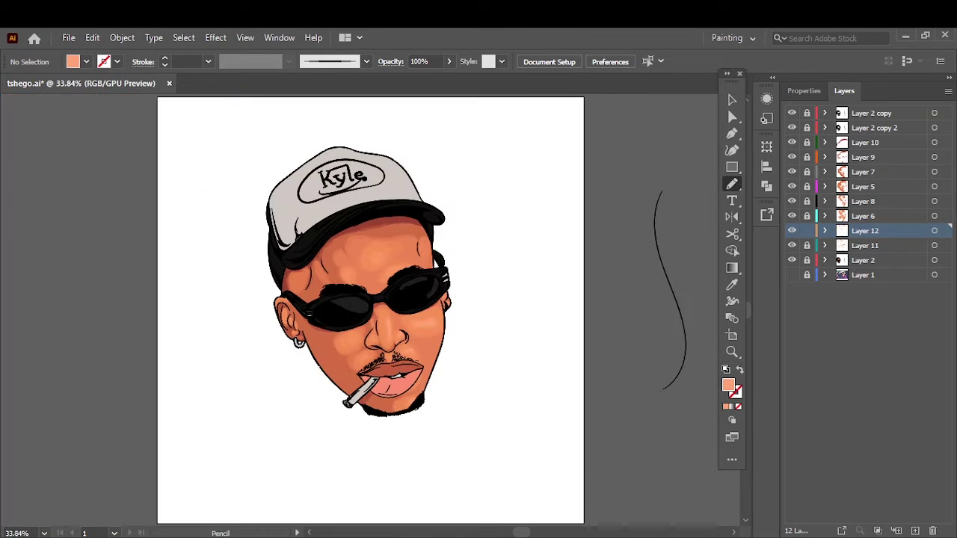
pyautogui.click(865, 142)
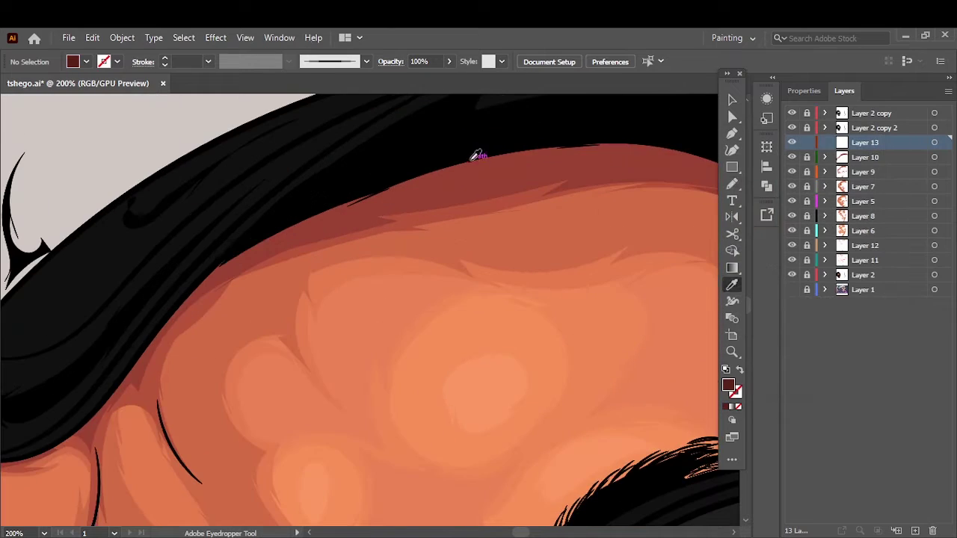
# Shade the ear's upper rim and lower inner ear in dark red
pyautogui.scroll(-2, 488, 252)
pyautogui.hotkey('ctrl', '0')
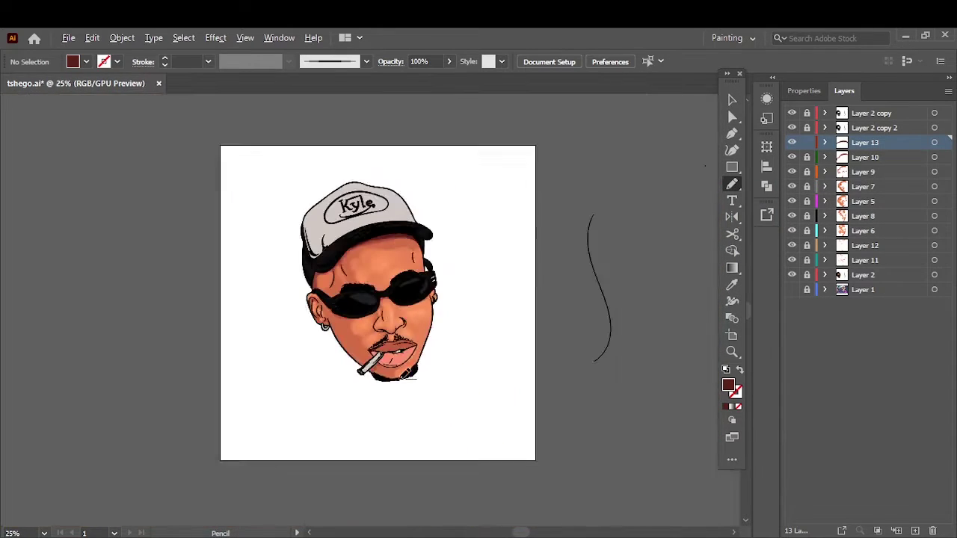
pyautogui.scroll(5, 288, 323)
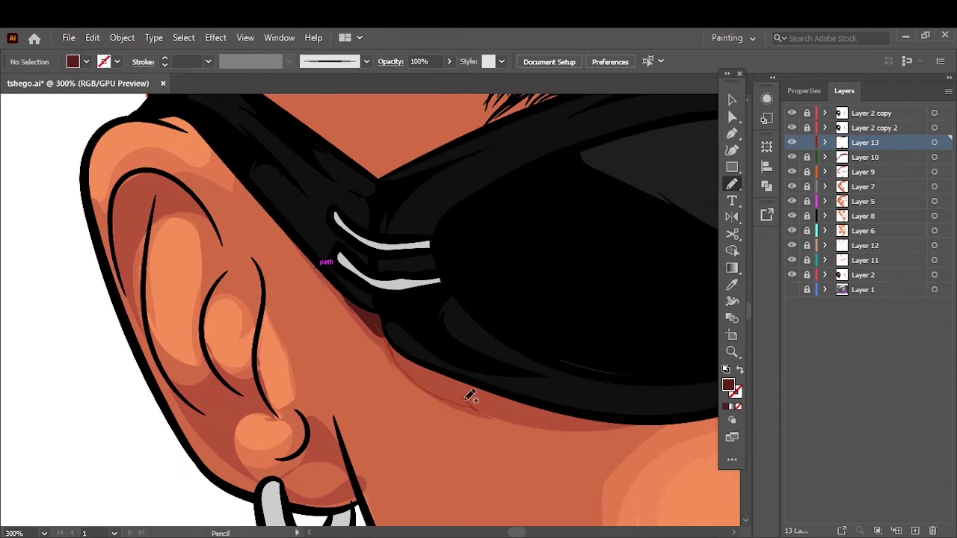
pyautogui.scroll(4, 443, 197)
pyautogui.hotkey('ctrl', '0')
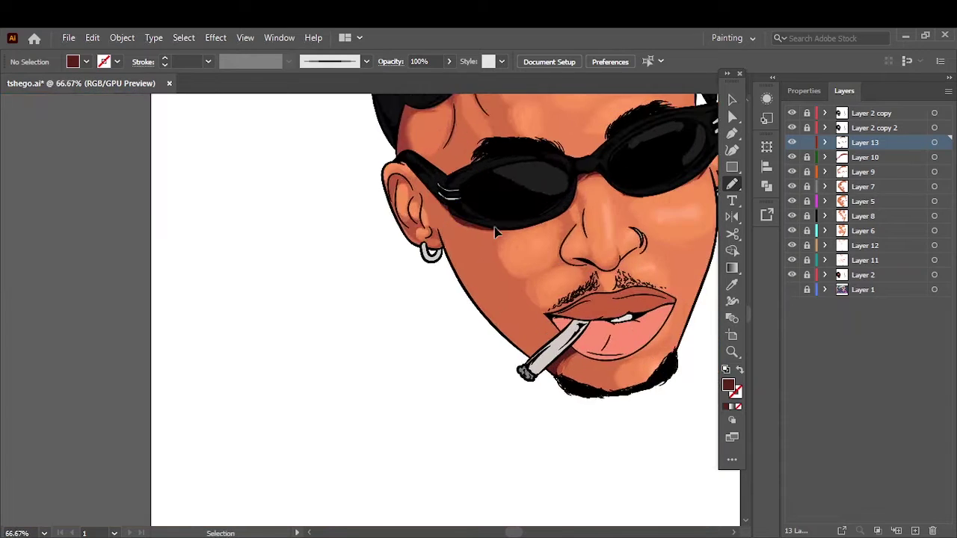
pyautogui.scroll(5, 331, 257)
pyautogui.moveTo(255, 223); pyautogui.dragTo(269, 258)
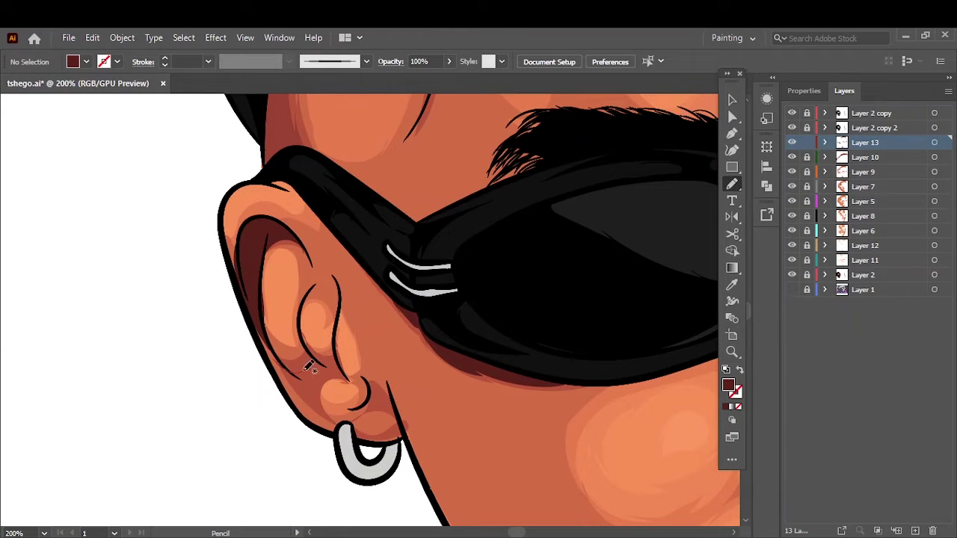
pyautogui.moveTo(304, 370); pyautogui.dragTo(374, 387)
# Draw a thin dark stroke beside the temple, add Layer 14, and toggle the reference photo
pyautogui.hotkey('ctrl', '0')
pyautogui.scroll(3, 359, 306)
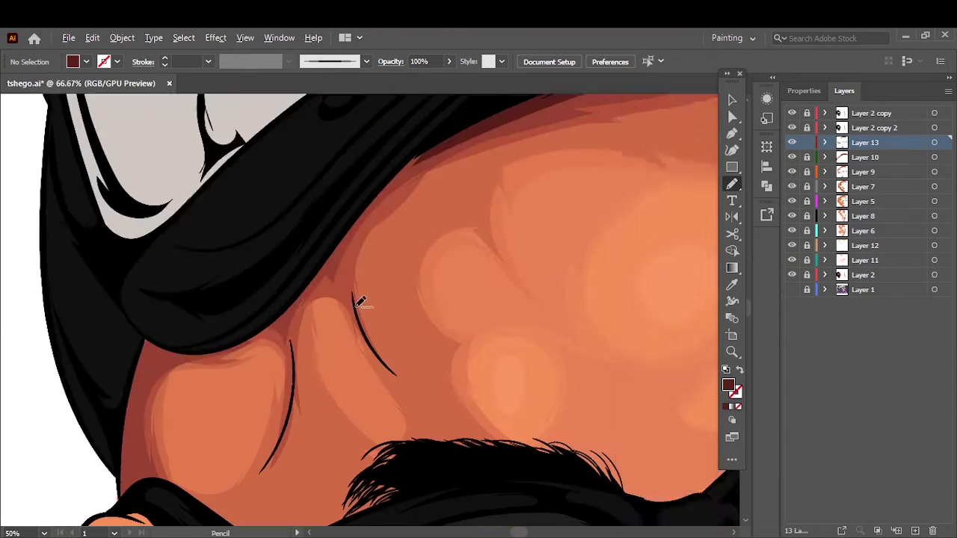
pyautogui.scroll(2, 359, 306)
pyautogui.moveTo(254, 460); pyautogui.dragTo(286, 343)
pyautogui.hotkey('ctrl', '0')
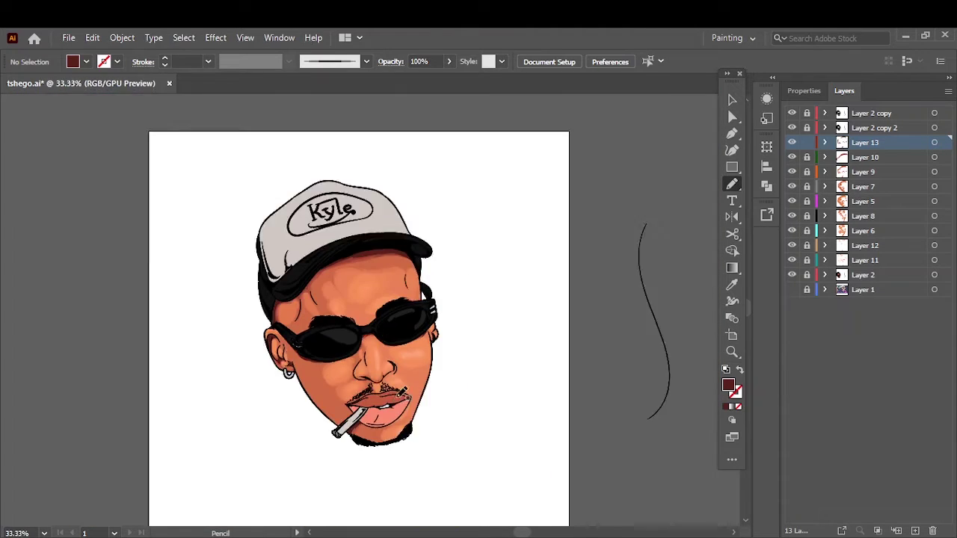
pyautogui.hotkey('ctrl', '1')
pyautogui.click(915, 531)
pyautogui.click(792, 304)
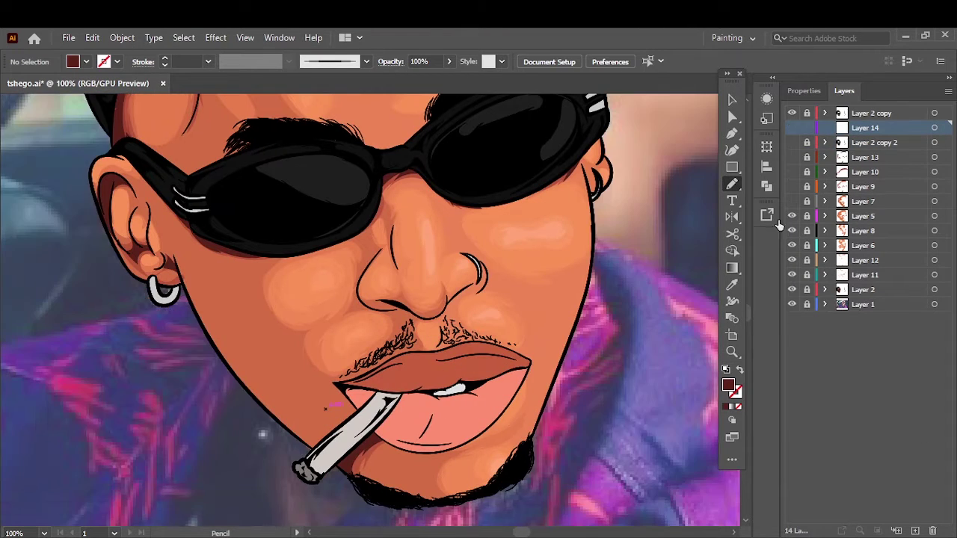
pyautogui.keyDown('alt'); pyautogui.click(792, 305); pyautogui.keyUp('alt')
pyautogui.hotkey('ctrl', '0')
# Add a layer above the skin shading and compare the shading against the reference photo
pyautogui.click(792, 304)
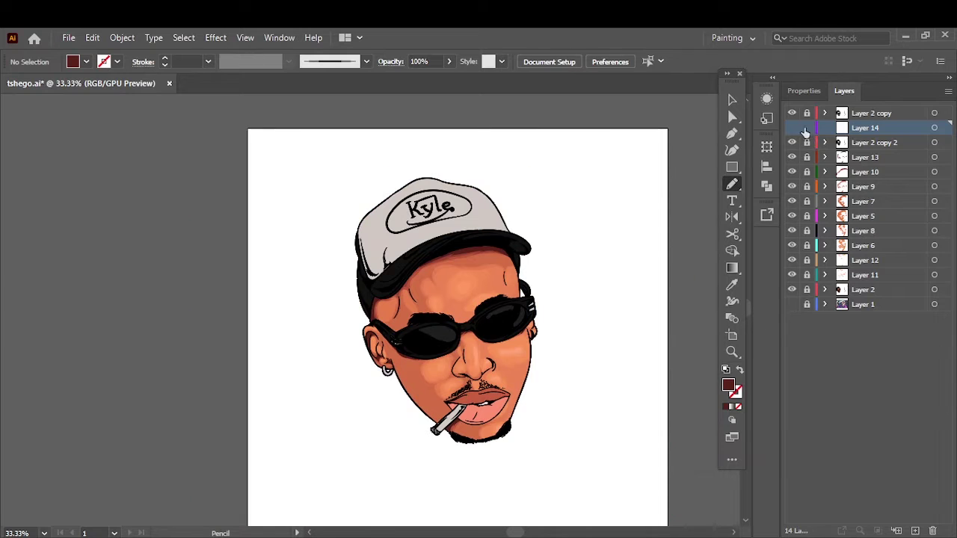
pyautogui.click(865, 172)
pyautogui.click(915, 531)
pyautogui.scroll(4, 431, 378)
pyautogui.press('i')
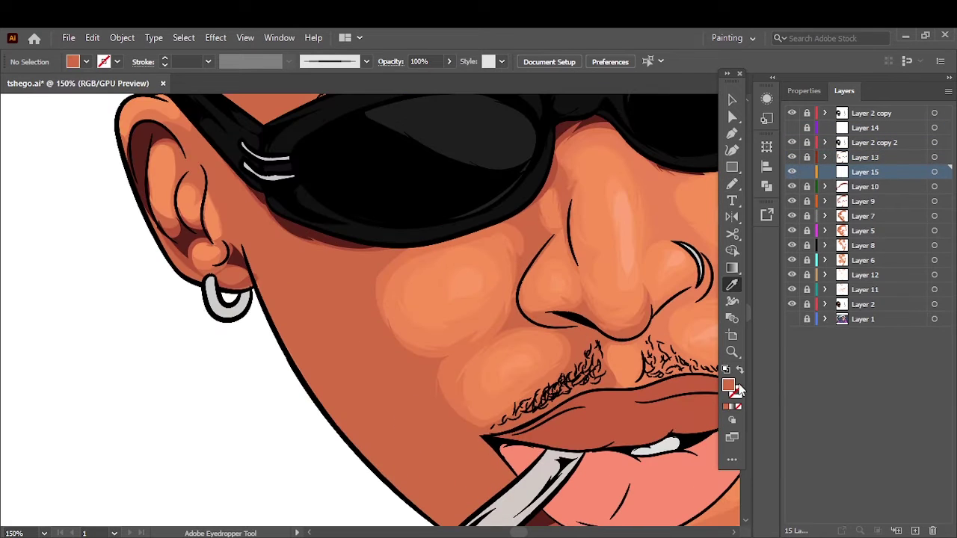
pyautogui.click(792, 319)
pyautogui.click(792, 186)
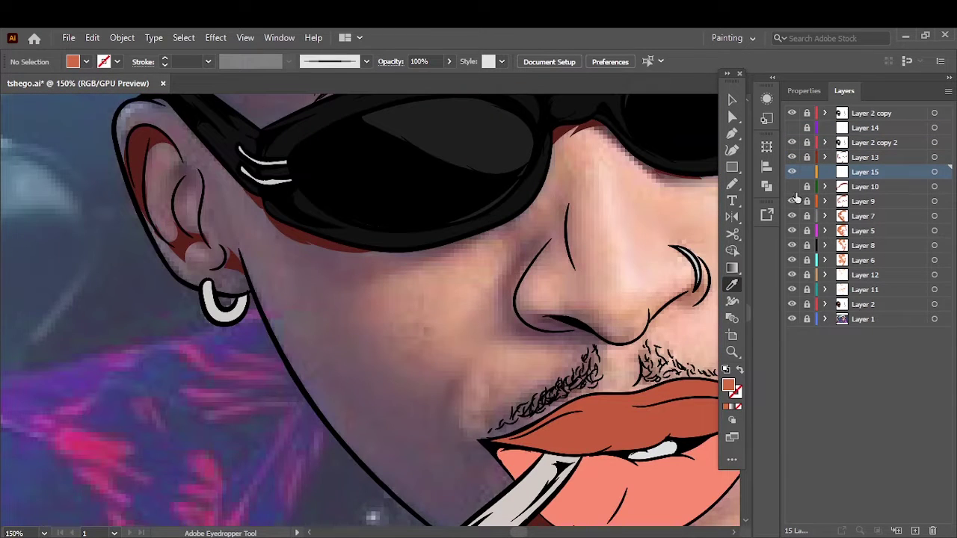
pyautogui.click(792, 187)
# Set a darker red-orange fill and shade along the side of the nose and jaw
pyautogui.doubleClick(728, 385)
pyautogui.click(632, 223)
pyautogui.click(799, 186)
pyautogui.press('n')
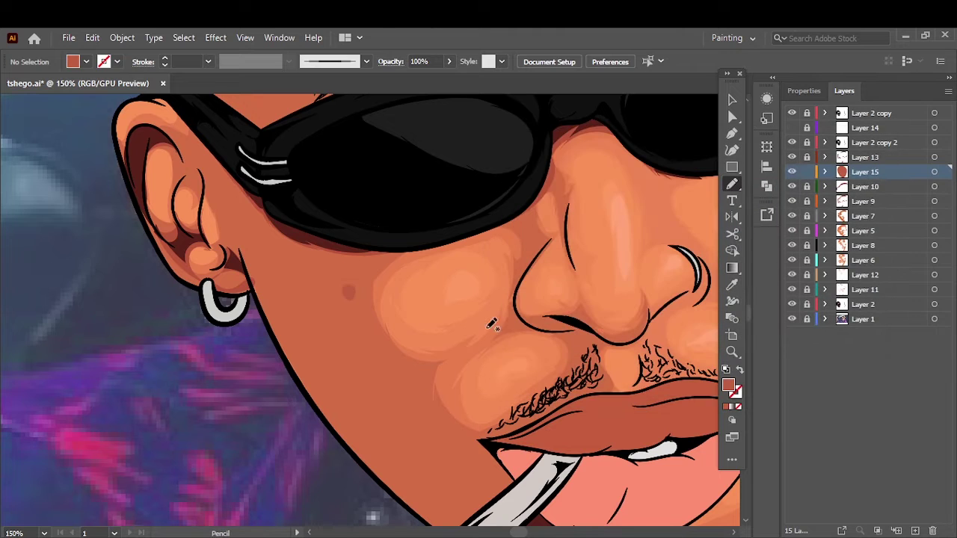
pyautogui.scroll(3, 492, 323)
pyautogui.moveTo(447, 338); pyautogui.dragTo(449, 341)
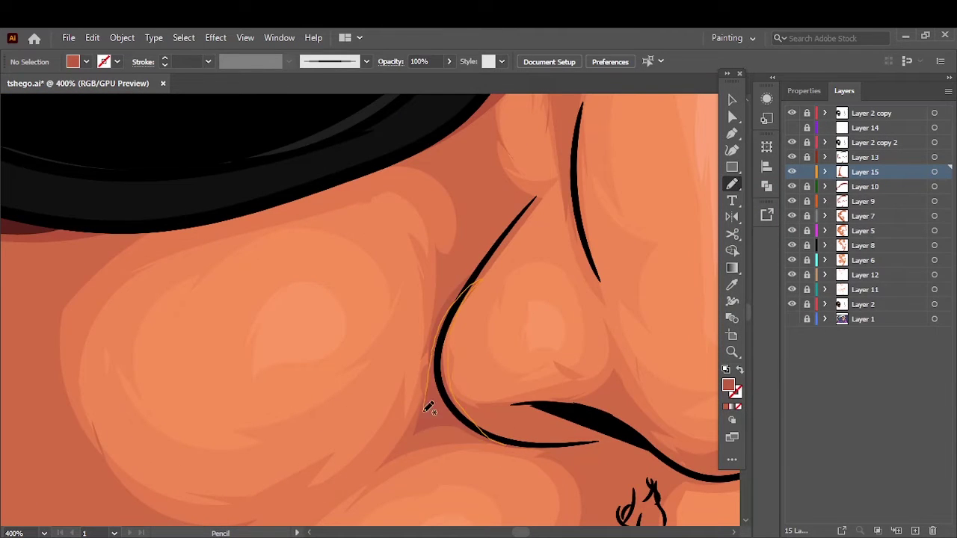
pyautogui.scroll(-3, 667, 280)
pyautogui.moveTo(302, 269); pyautogui.dragTo(268, 247)
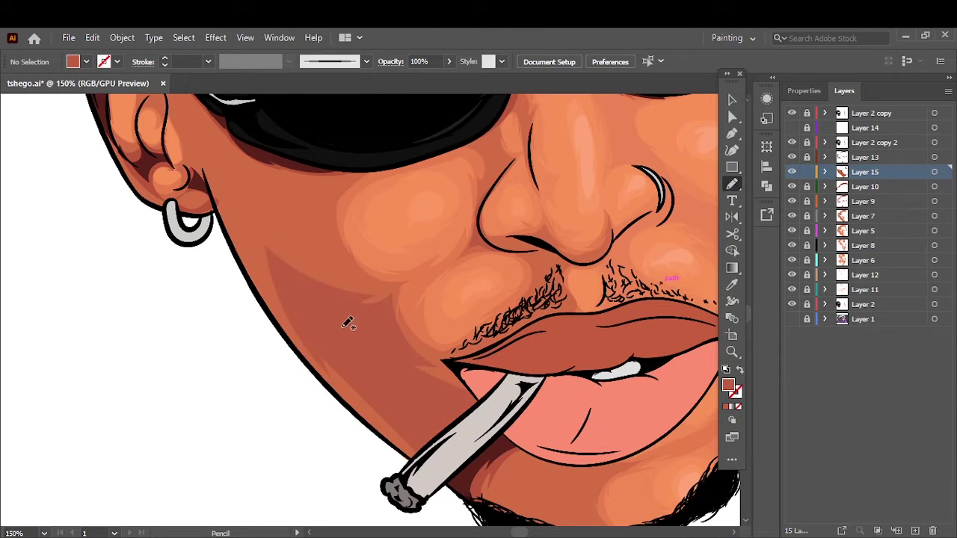
# Draw shading strokes near the ear and close the cheek shading shape
pyautogui.scroll(2, 381, 279)
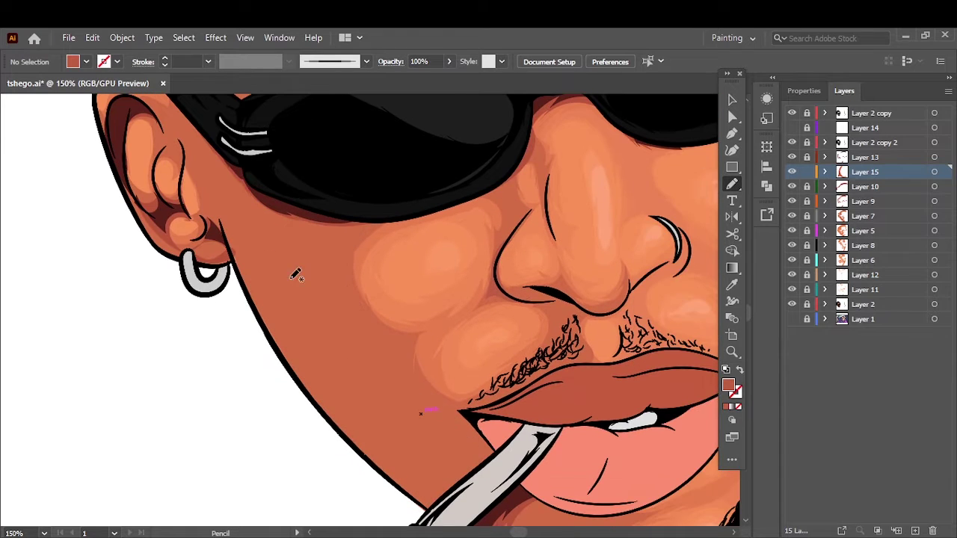
pyautogui.moveTo(424, 377); pyautogui.dragTo(441, 497)
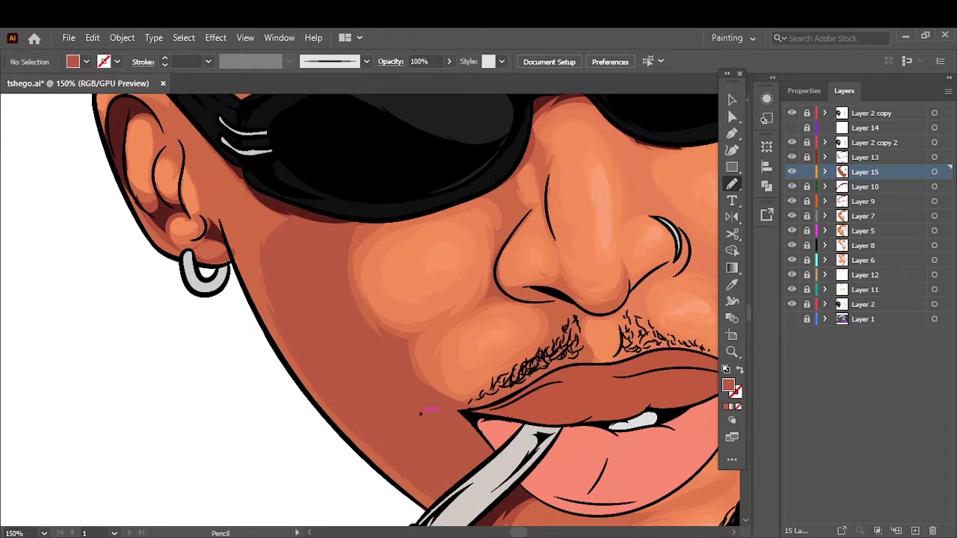
pyautogui.scroll(5, 248, 425)
pyautogui.moveTo(277, 500); pyautogui.dragTo(249, 425)
pyautogui.moveTo(159, 318); pyautogui.dragTo(157, 321)
pyautogui.hotkey('ctrl', '0')
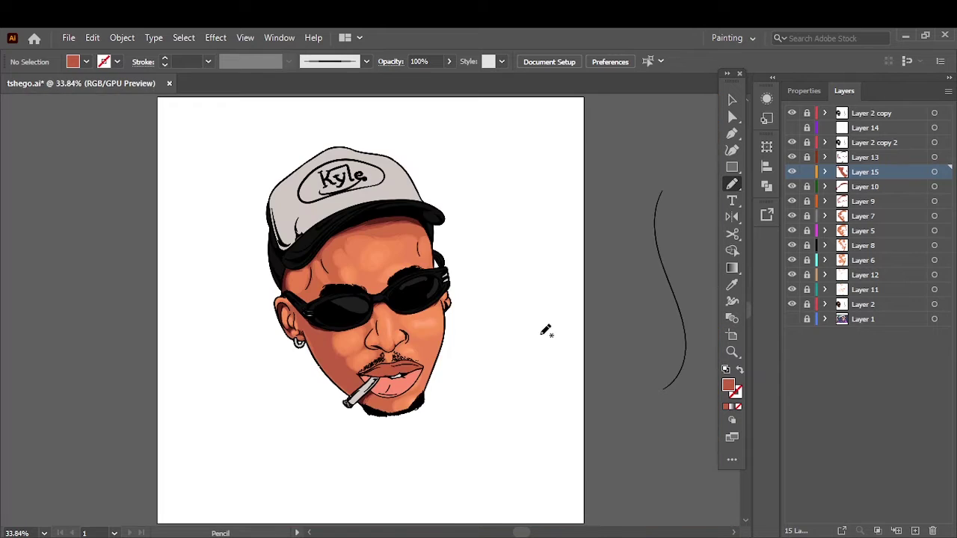
pyautogui.hotkey('ctrl', '+')
pyautogui.hotkey('ctrl', '+')
pyautogui.hotkey('ctrl', '+')
pyautogui.moveTo(270, 204); pyautogui.dragTo(214, 187)
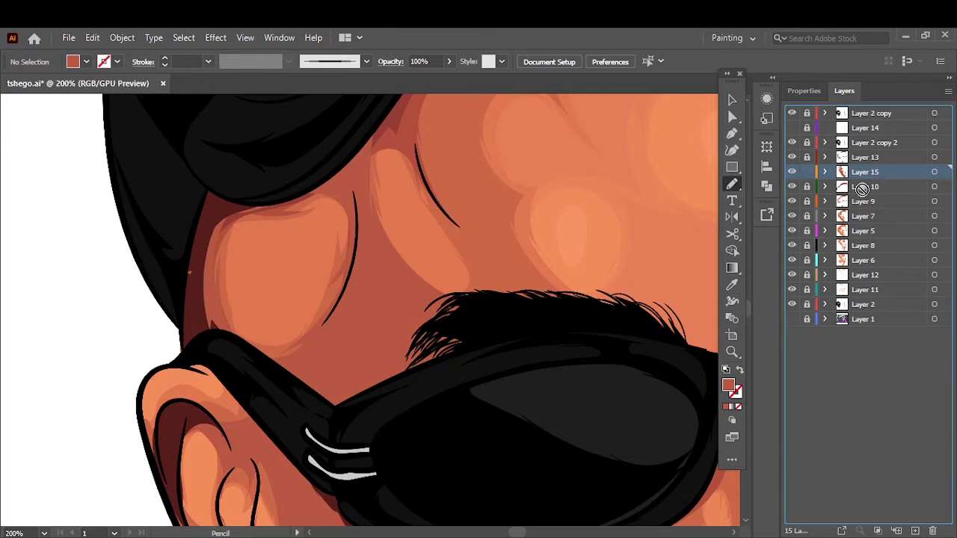
# Move the new shading layer below the skin shading and finish the nose shading stroke
pyautogui.moveTo(866, 172); pyautogui.dragTo(865, 192)
pyautogui.press('v')
pyautogui.hotkey('ctrl', '0')
pyautogui.scroll(5, 357, 220)
pyautogui.scroll(-2, 391, 237)
pyautogui.press('n')
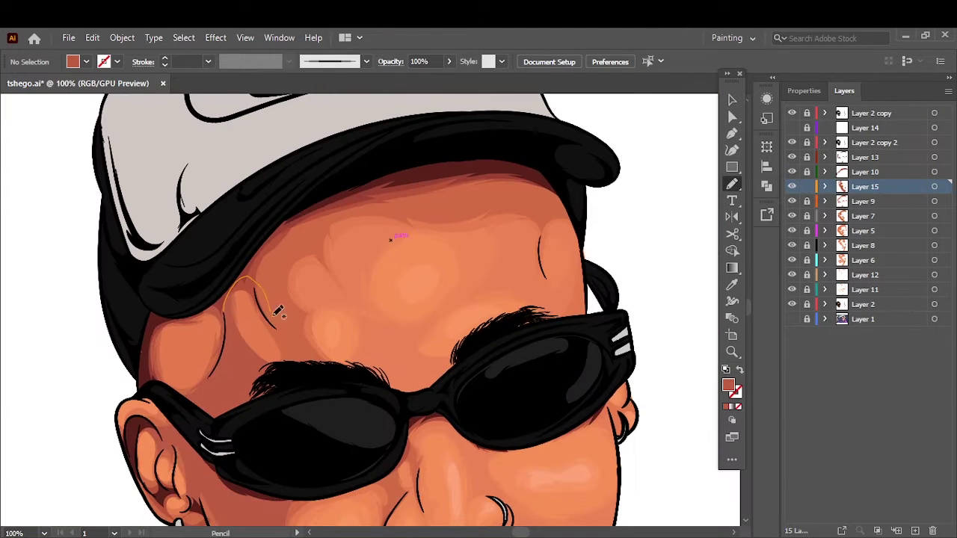
pyautogui.hotkey('ctrl', '0')
pyautogui.hotkey('ctrl', '+')
pyautogui.hotkey('ctrl', '+')
pyautogui.hotkey('ctrl', '+')
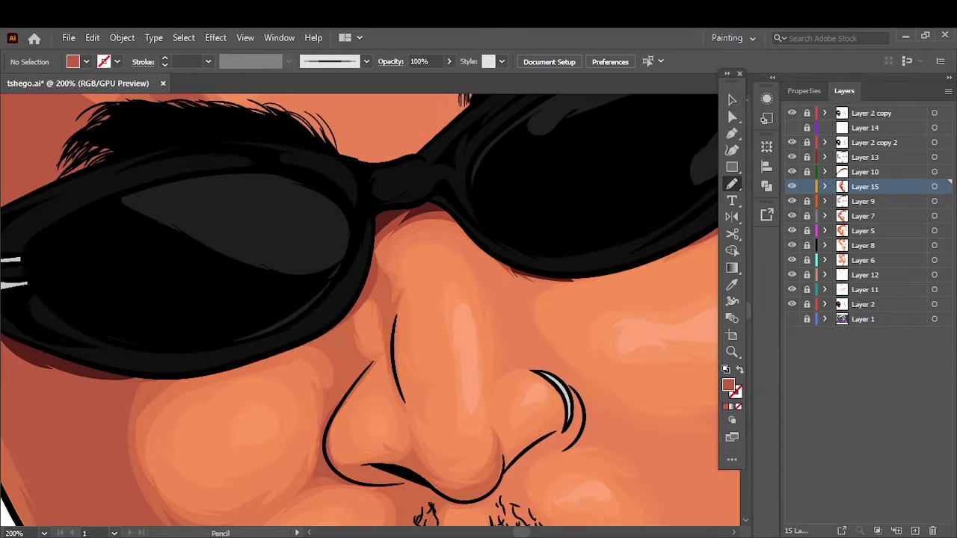
pyautogui.moveTo(378, 364); pyautogui.dragTo(391, 315)
pyautogui.hotkey('ctrl', '0')
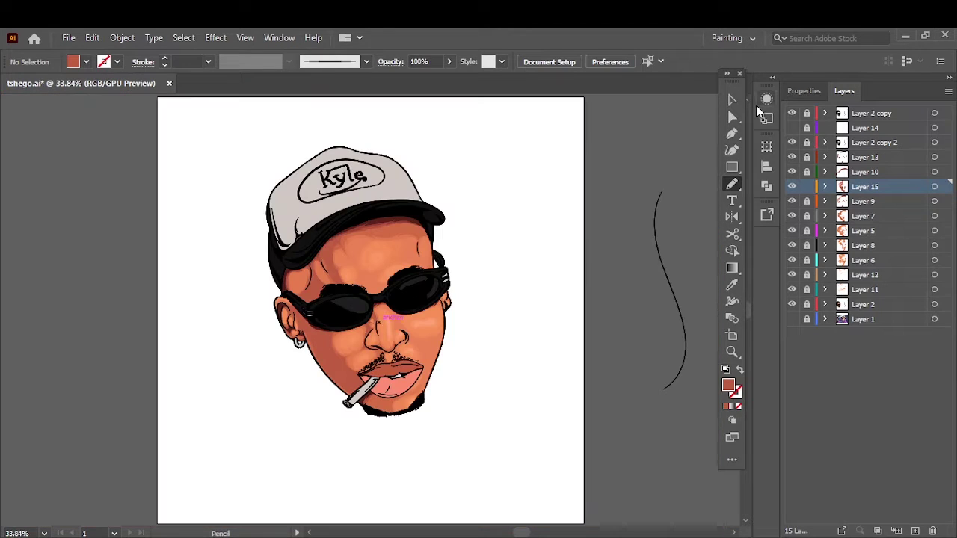
# Switch to the Selection tool and make Layer 14 visible
pyautogui.scroll(5, 345, 432)
pyautogui.press('n')
pyautogui.hotkey('ctrl', '0')
pyautogui.hotkey('ctrl', '+')
pyautogui.hotkey('ctrl', '+')
pyautogui.hotkey('ctrl', '+')
pyautogui.click(732, 99)
pyautogui.hotkey('ctrl', '0')
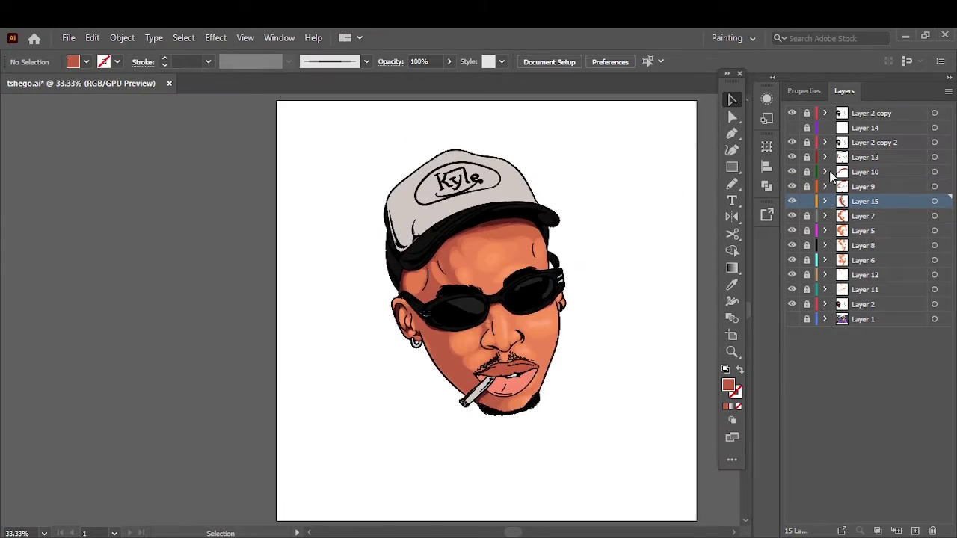
pyautogui.click(792, 127)
pyautogui.hotkey('ctrl', '+')
pyautogui.hotkey('ctrl', '+')
pyautogui.hotkey('ctrl', '+')
pyautogui.hotkey('ctrl', '-')
pyautogui.hotkey('ctrl', '-')
pyautogui.hotkey('ctrl', '-')
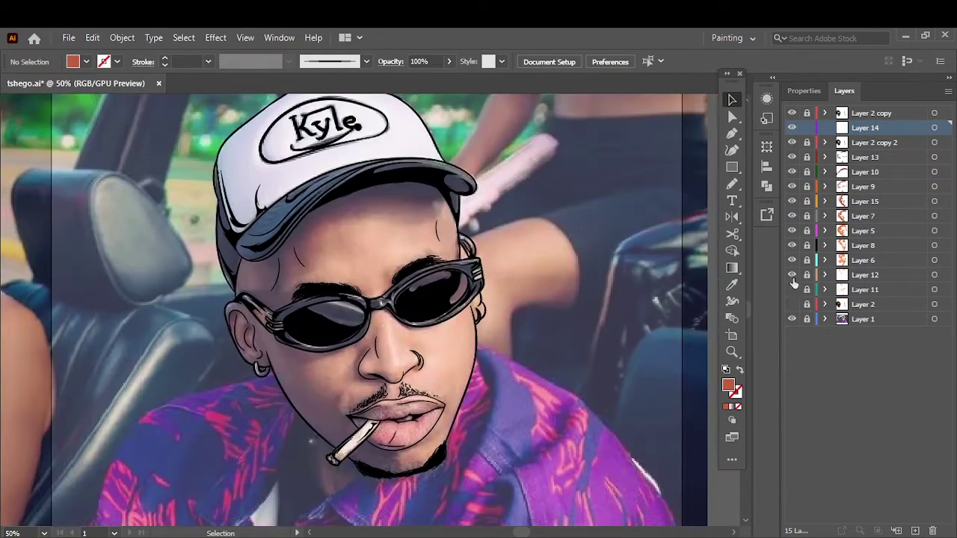
# Make Layer 14 the drawing layer and set the Pencil fill to salmon #EA7760
pyautogui.moveTo(792, 142); pyautogui.dragTo(792, 304)
pyautogui.click(792, 320)
pyautogui.click(792, 319)
pyautogui.scroll(-1, 427, 423)
pyautogui.click(792, 304)
pyautogui.hotkey('ctrl', '+')
pyautogui.hotkey('ctrl', '+')
pyautogui.hotkey('ctrl', '+')
pyautogui.press('n')
pyautogui.doubleClick(727, 385)
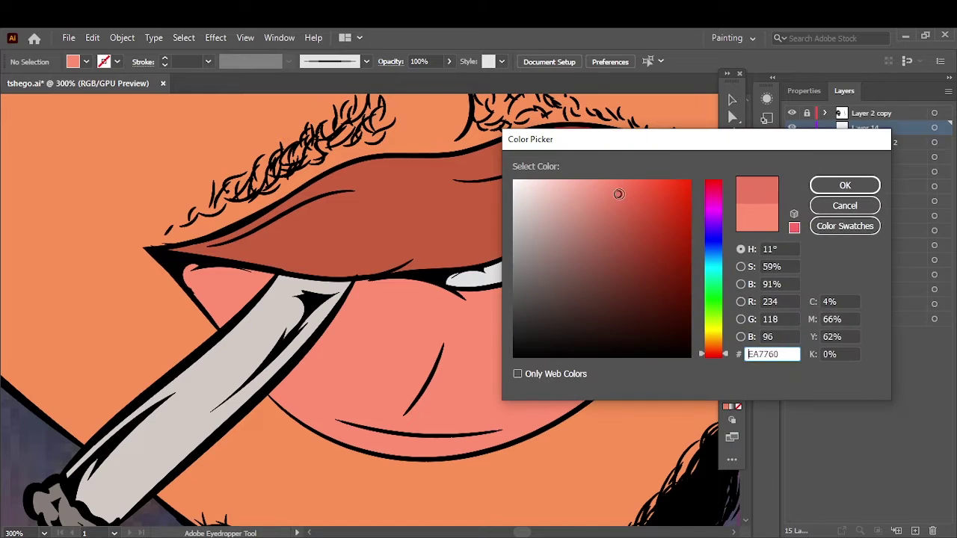
pyautogui.click(620, 192)
pyautogui.press('Return')
# With Layer 2 hidden, draw salmon shapes at the lip corner and across the lower lip
pyautogui.click(791, 304)
pyautogui.hotkey('ctrl', '+')
pyautogui.hotkey('ctrl', '+')
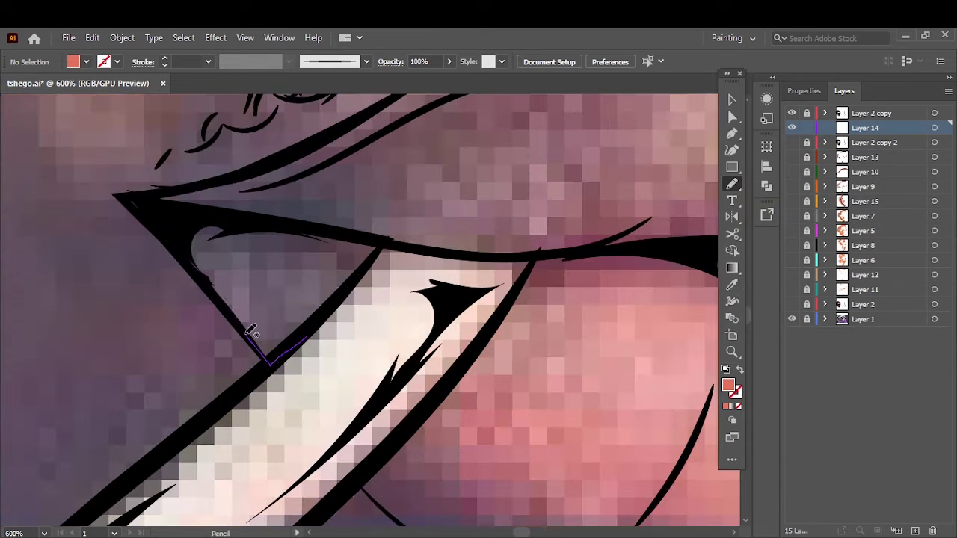
pyautogui.moveTo(254, 250); pyautogui.dragTo(246, 262)
pyautogui.hotkey('ctrl', '-')
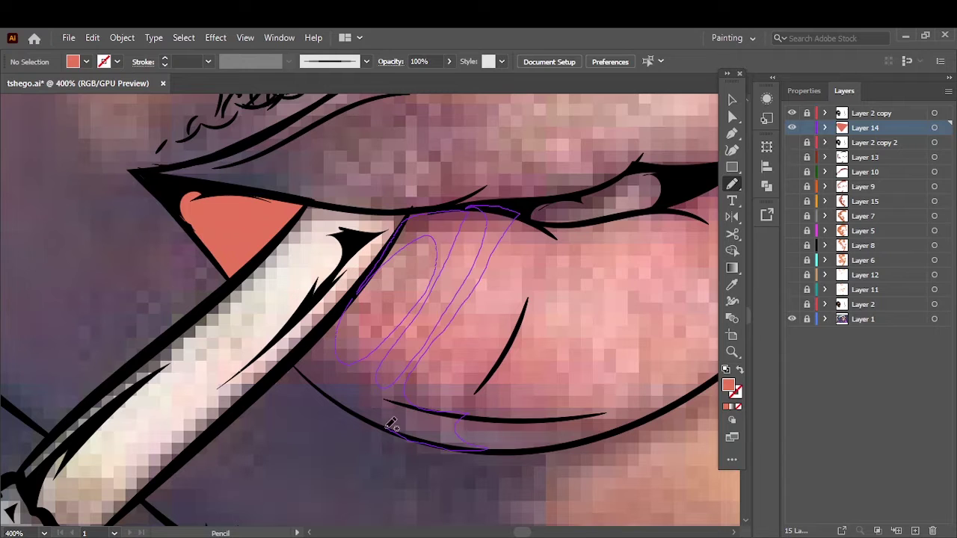
pyautogui.moveTo(390, 424); pyautogui.dragTo(303, 362)
pyautogui.click(792, 304)
pyautogui.click(791, 304)
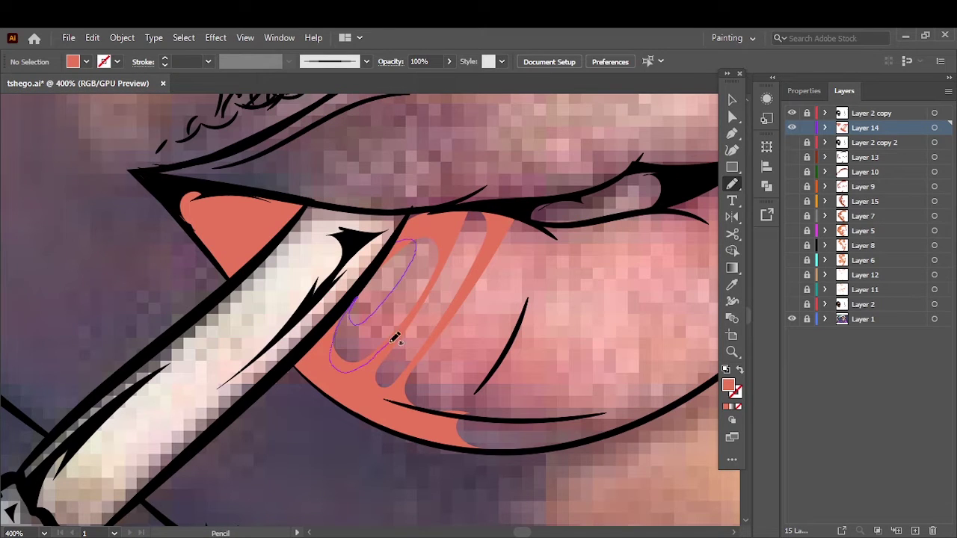
# Add tooth-like salmon streaks along the lower lip edge, leaving gaps between them
pyautogui.moveTo(395, 338); pyautogui.dragTo(399, 334)
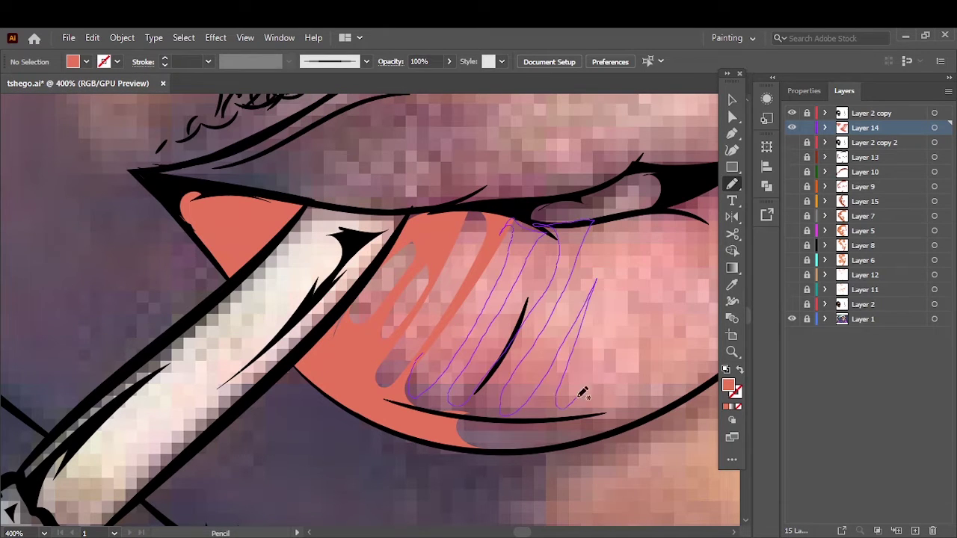
pyautogui.moveTo(405, 405); pyautogui.dragTo(408, 407)
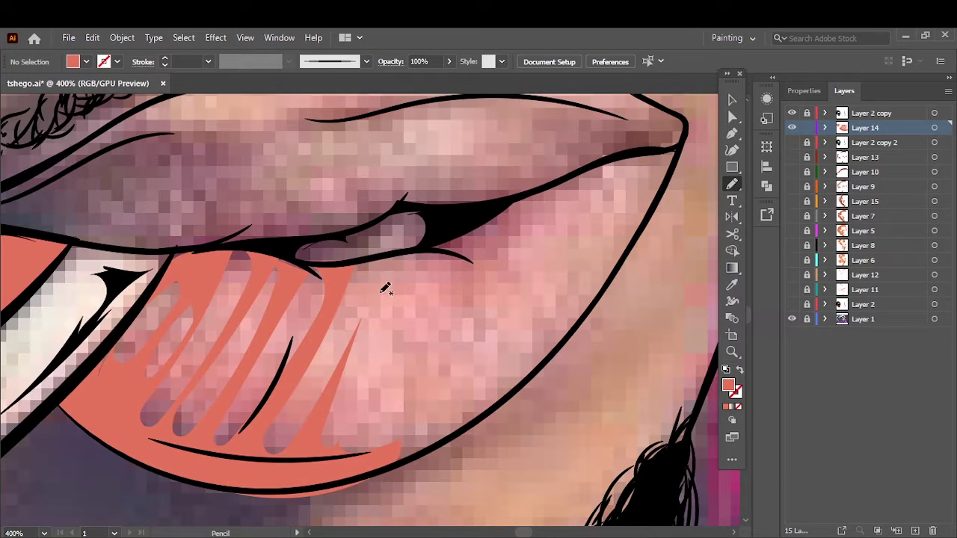
pyautogui.moveTo(673, 174); pyautogui.dragTo(492, 294)
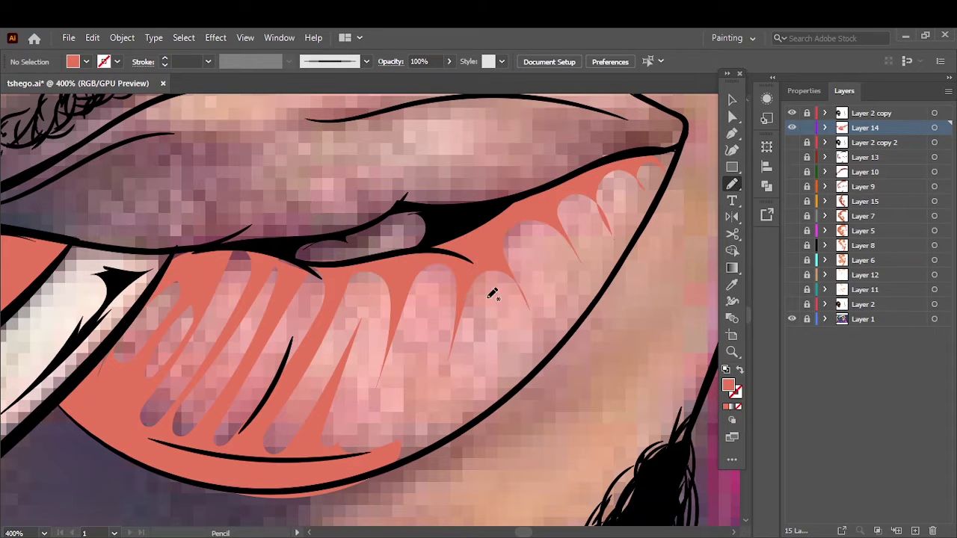
pyautogui.moveTo(526, 233); pyautogui.dragTo(516, 225)
pyautogui.moveTo(463, 273); pyautogui.dragTo(404, 389)
pyautogui.moveTo(367, 453); pyautogui.dragTo(427, 361)
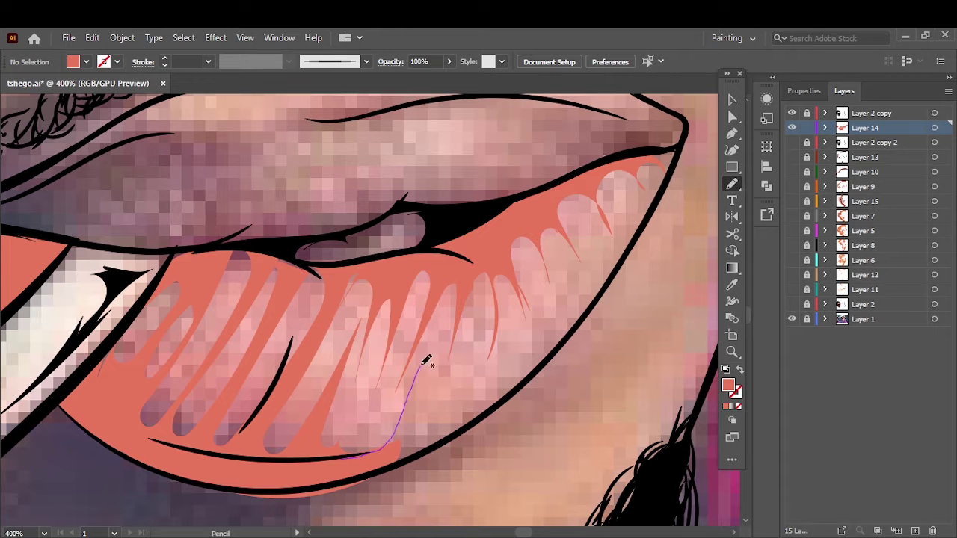
pyautogui.moveTo(565, 324); pyautogui.dragTo(584, 307)
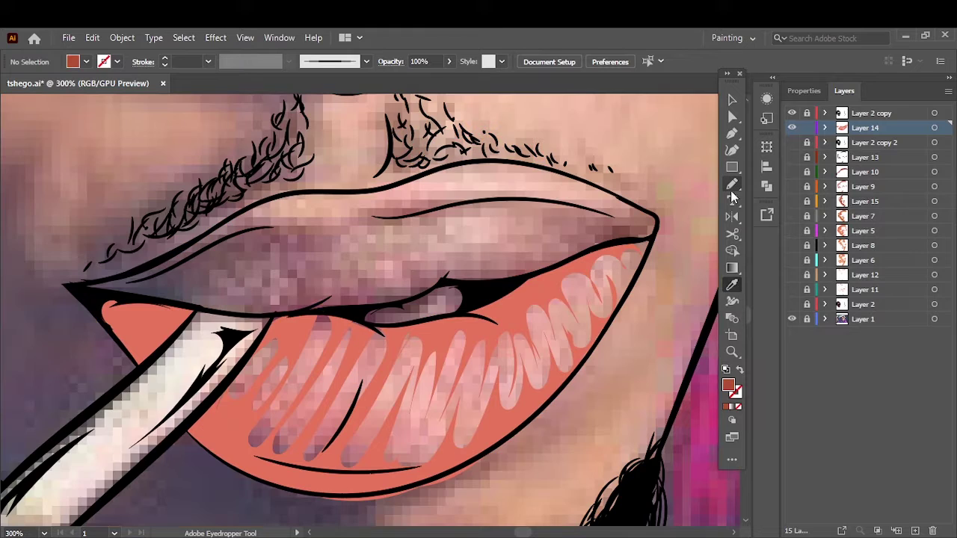
# Draw dark shading shapes across the left, middle and right of the upper lip
pyautogui.moveTo(329, 305); pyautogui.dragTo(329, 241)
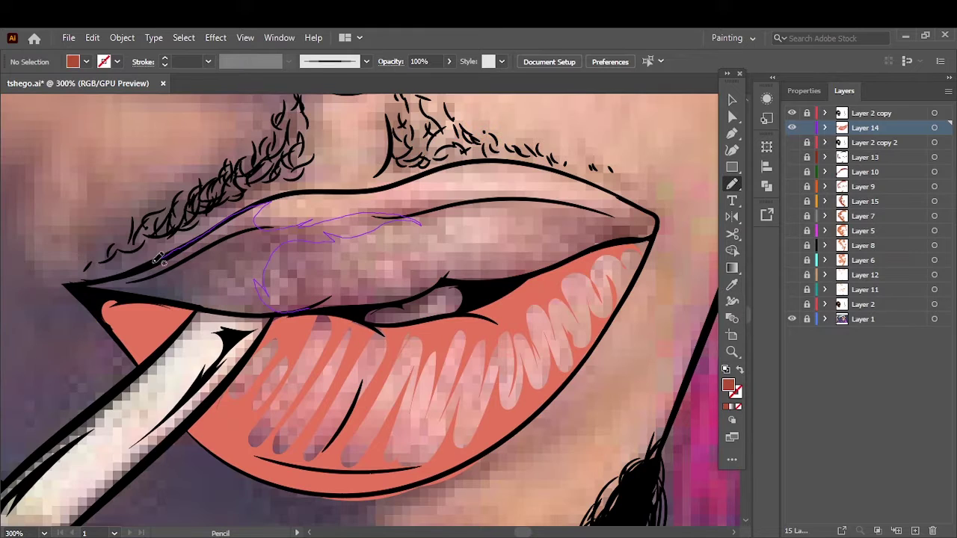
pyautogui.moveTo(159, 258); pyautogui.dragTo(218, 300)
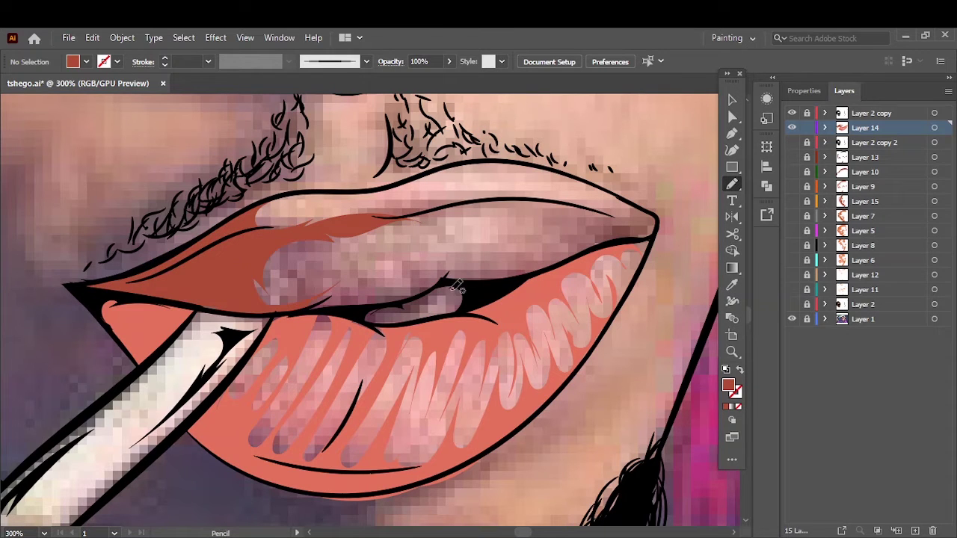
pyautogui.moveTo(440, 240); pyautogui.dragTo(411, 295)
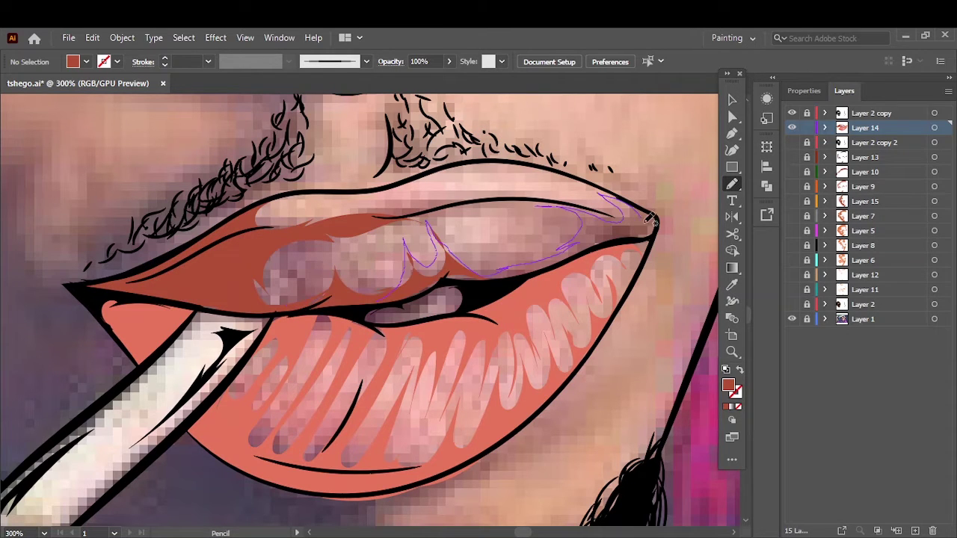
pyautogui.moveTo(652, 219)
pyautogui.mouseDown()
pyautogui.moveTo(568, 254)
pyautogui.moveTo(569, 220)
pyautogui.mouseUp()
pyautogui.click(792, 304)
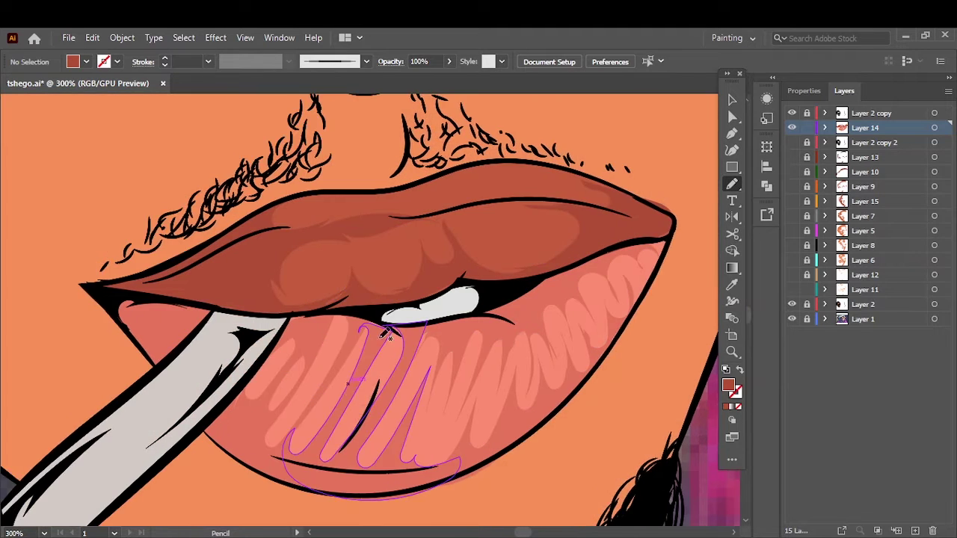
# Sample the teeth's grey with the Eyedropper and draw a grey shading shape on the teeth
pyautogui.hotkey('ctrl', '=')
pyautogui.hotkey('ctrl', '=')
pyautogui.press('i')
pyautogui.click(419, 292)
pyautogui.moveTo(363, 303); pyautogui.dragTo(380, 323)
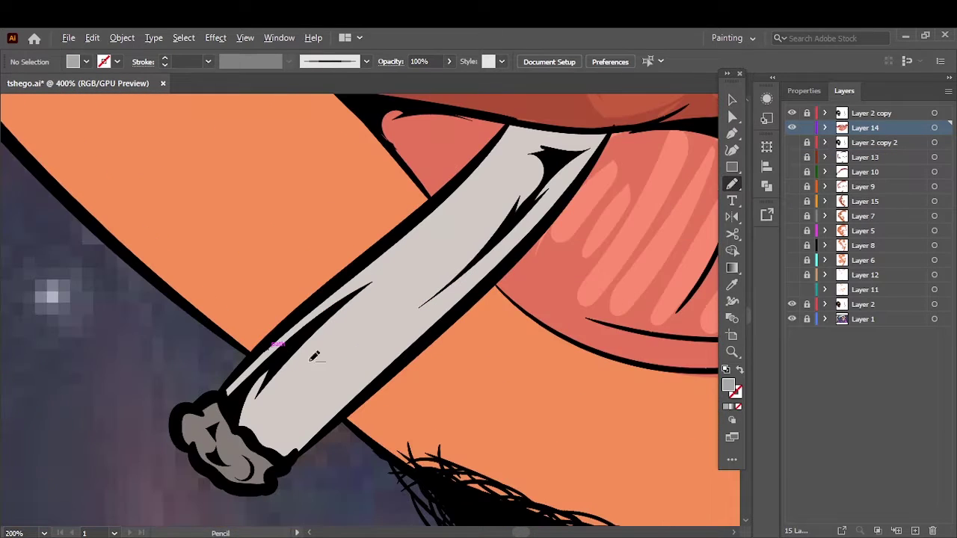
pyautogui.doubleClick(730, 388)
pyautogui.press('Return')
# Draw pale highlight shapes along the length of the cigarette
pyautogui.click(791, 304)
pyautogui.press('n')
pyautogui.moveTo(287, 463); pyautogui.dragTo(287, 408)
pyautogui.moveTo(293, 312); pyautogui.dragTo(284, 449)
pyautogui.moveTo(286, 336); pyautogui.dragTo(264, 355)
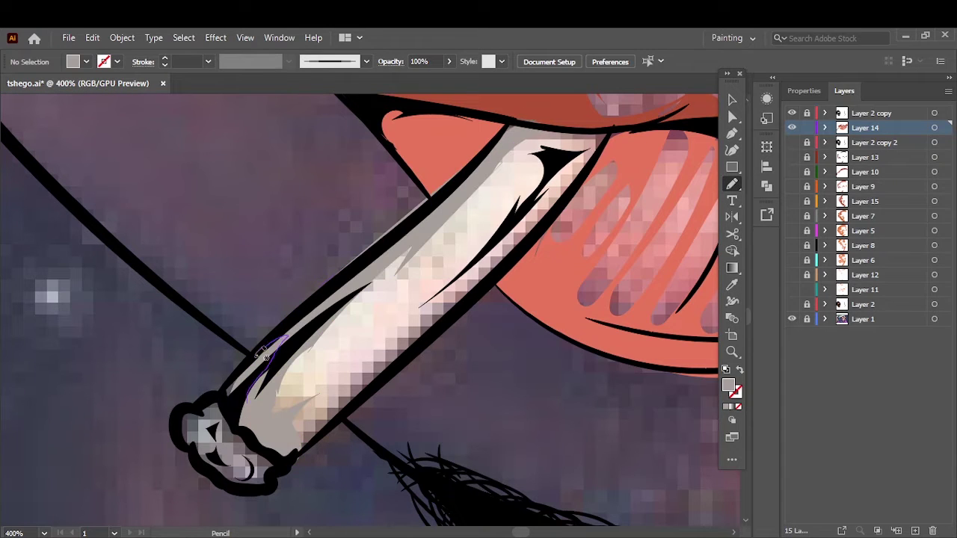
pyautogui.moveTo(547, 199); pyautogui.dragTo(299, 452)
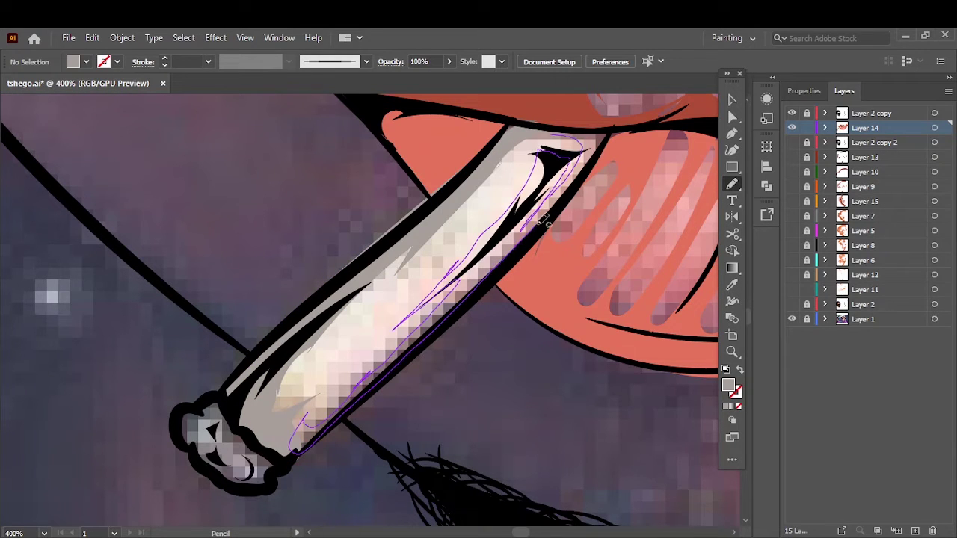
pyautogui.click(791, 304)
# Set a darker grey fill and add darker shading to the cigarette
pyautogui.press('i')
pyautogui.doubleClick(728, 385)
pyautogui.press('Return')
pyautogui.press('n')
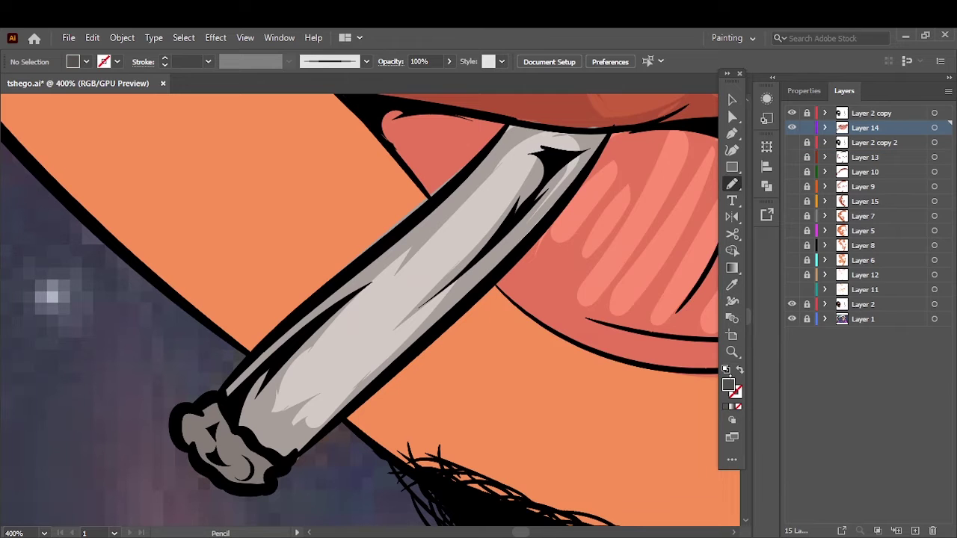
pyautogui.click(792, 304)
pyautogui.moveTo(224, 485); pyautogui.dragTo(241, 465)
pyautogui.moveTo(213, 390); pyautogui.dragTo(224, 482)
pyautogui.click(792, 304)
# Adjust the grey fill and draw a highlight on the earring
pyautogui.scroll(-5, 374, 299)
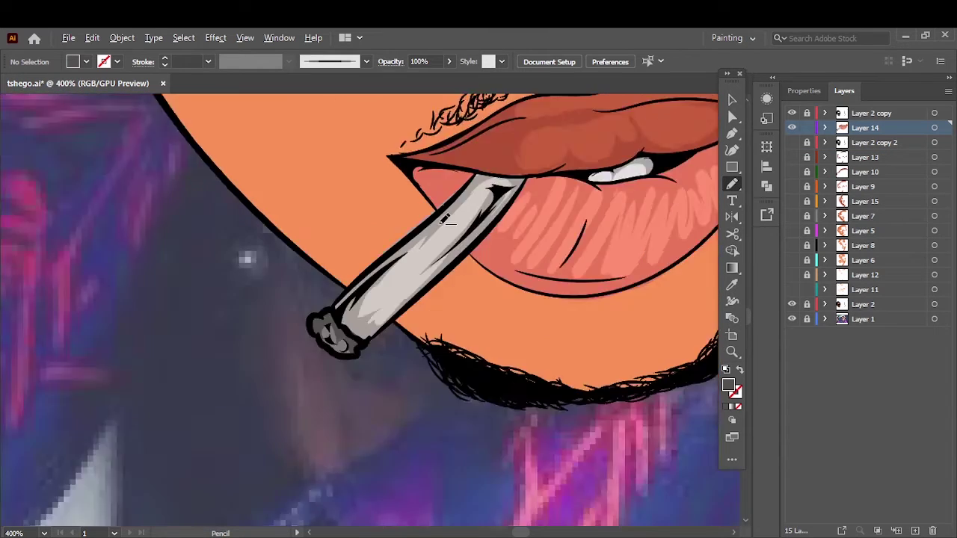
pyautogui.scroll(8, 336, 262)
pyautogui.press('i')
pyautogui.doubleClick(728, 386)
pyautogui.press('Return')
pyautogui.press('n')
pyautogui.click(791, 304)
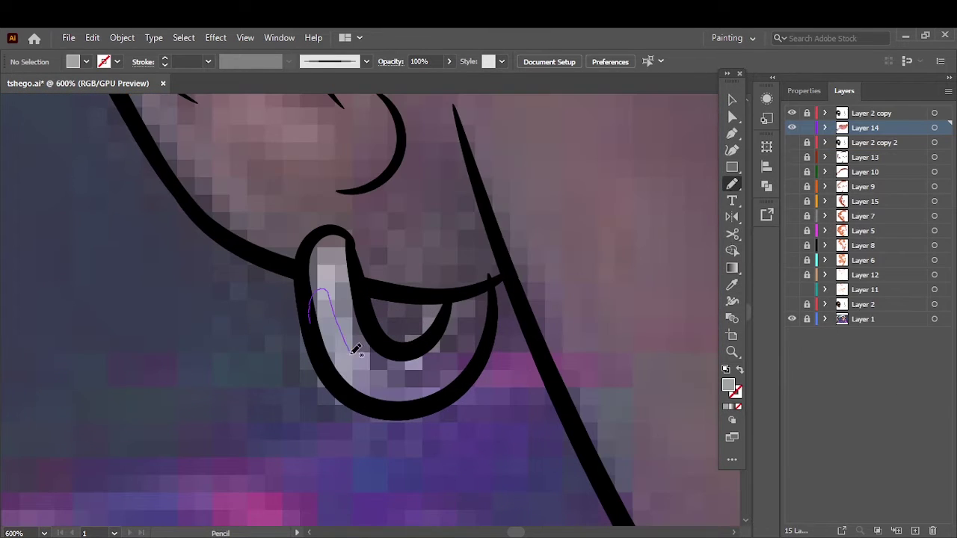
pyautogui.moveTo(321, 322); pyautogui.dragTo(344, 239)
# Shade inside the nostril with a small grey shape
pyautogui.scroll(-5, 525, 344)
pyautogui.scroll(4, 525, 344)
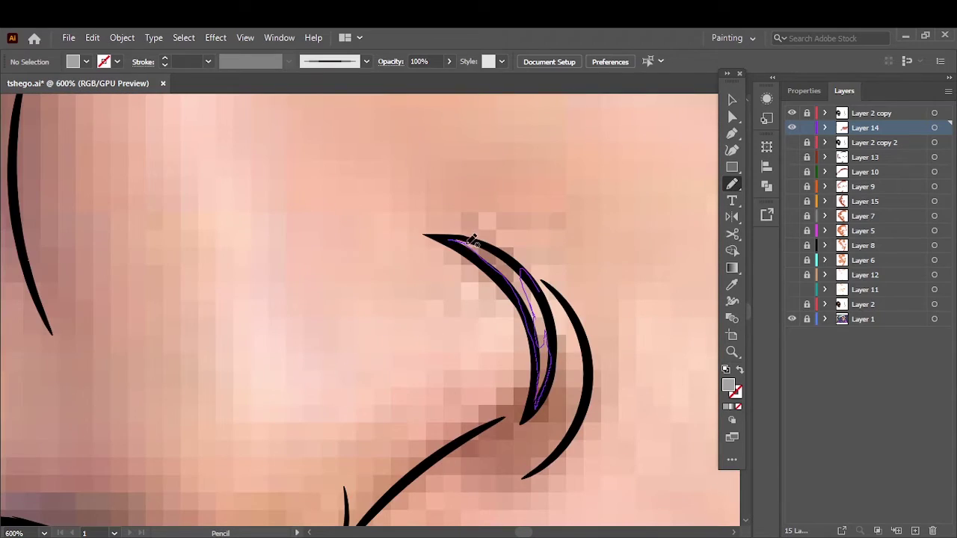
pyautogui.moveTo(471, 239); pyautogui.dragTo(465, 238)
pyautogui.scroll(-3, 479, 299)
pyautogui.click(791, 304)
pyautogui.scroll(-3, 478, 299)
# Sample the sunglasses' black as the fill and hide Layer 2 for Pencil drawing
pyautogui.scroll(2, 624, 222)
pyautogui.press('i')
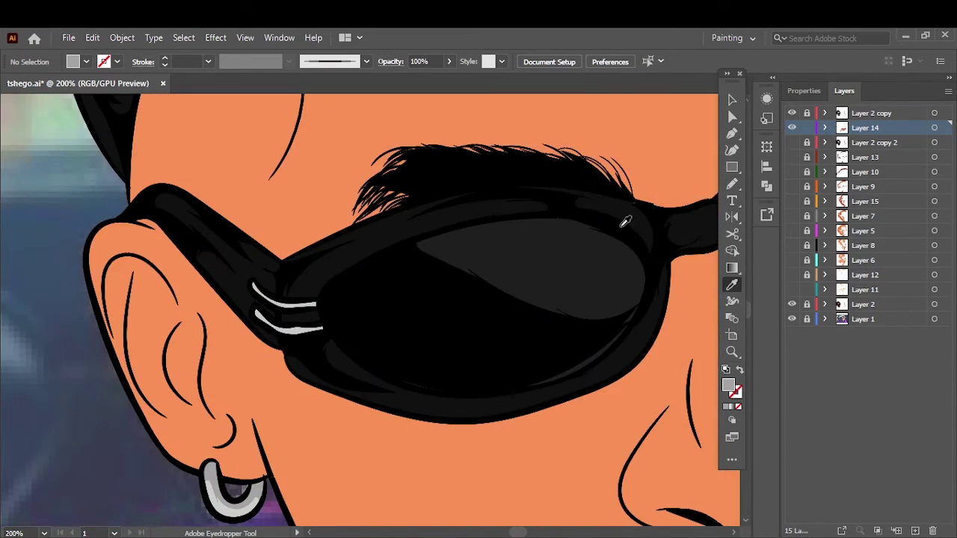
pyautogui.click(624, 222)
pyautogui.doubleClick(728, 385)
pyautogui.press('Return')
pyautogui.press('n')
pyautogui.scroll(2, 142, 254)
pyautogui.click(792, 304)
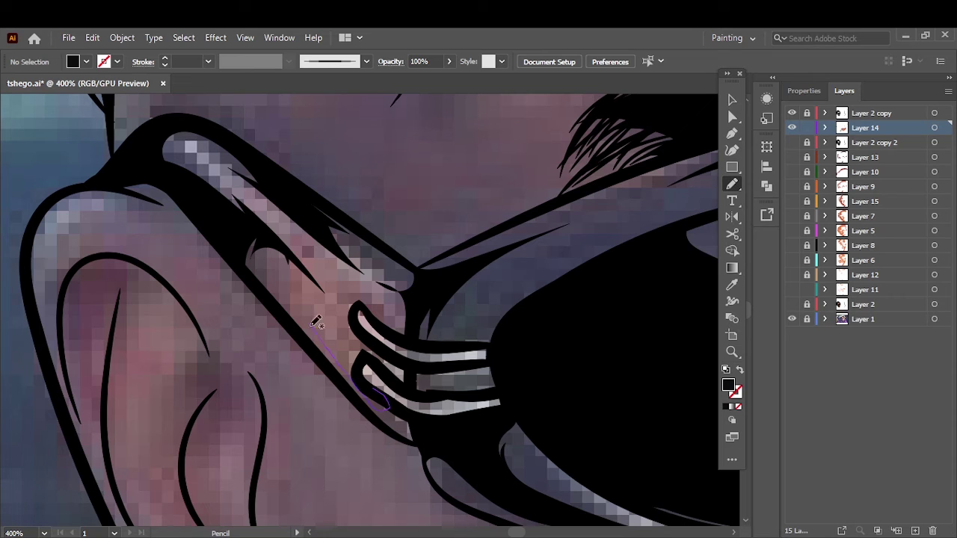
# Fill the sunglasses arm with black shading shapes
pyautogui.moveTo(438, 437); pyautogui.dragTo(434, 441)
pyautogui.moveTo(289, 177); pyautogui.dragTo(497, 327)
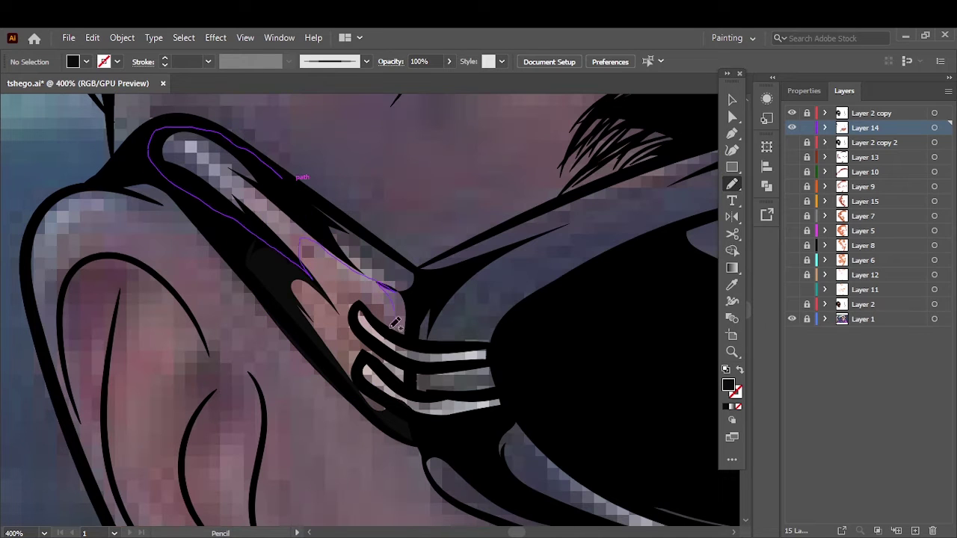
pyautogui.moveTo(460, 251)
pyautogui.mouseDown()
pyautogui.moveTo(426, 320)
pyautogui.moveTo(196, 258)
pyautogui.mouseUp()
pyautogui.scroll(-3, 422, 307)
pyautogui.hscroll(5, 423, 306)
pyautogui.scroll(-5, 154, 252)
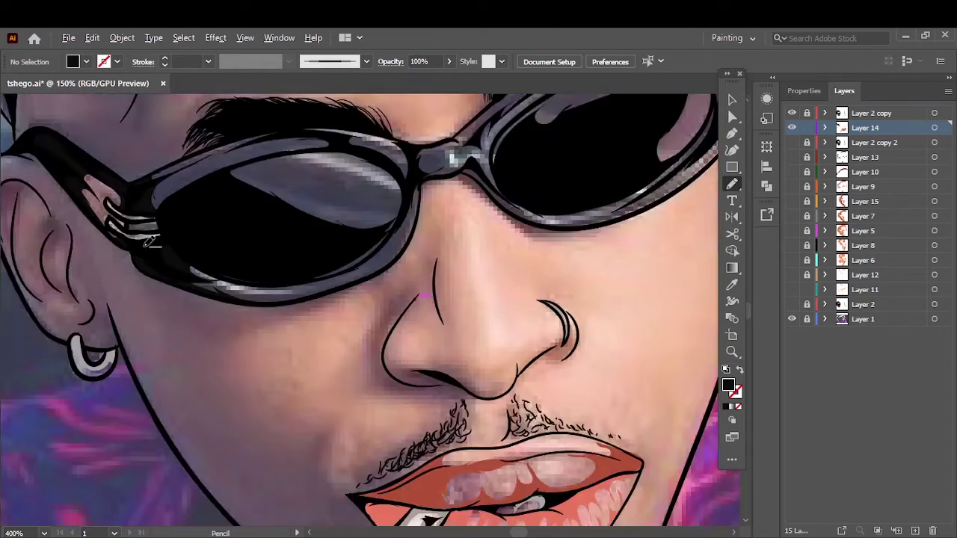
pyautogui.scroll(4, 396, 322)
pyautogui.scroll(3, 502, 132)
pyautogui.hscroll(-1, 503, 131)
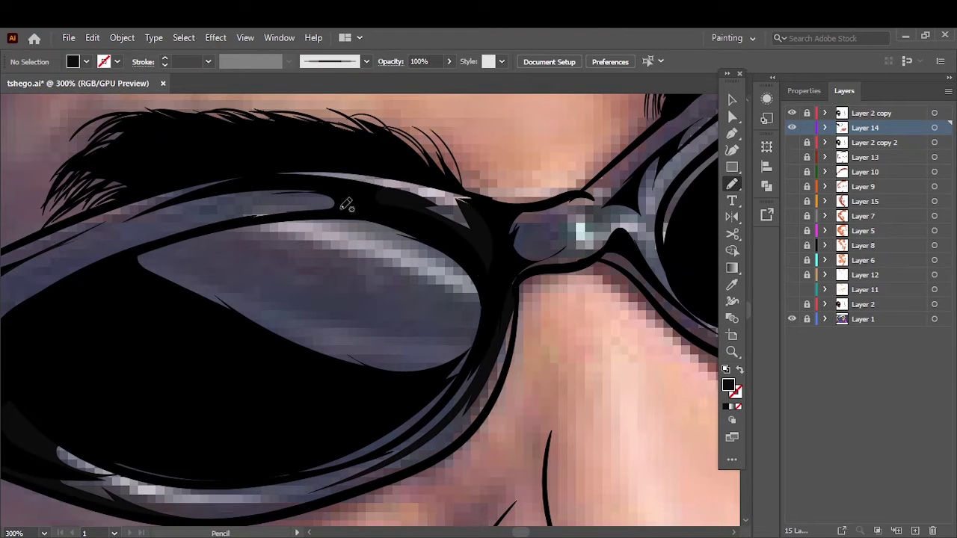
# Add black shading shapes along the upper lens rim and near the right lens
pyautogui.moveTo(275, 217); pyautogui.dragTo(254, 218)
pyautogui.hscroll(5, 524, 295)
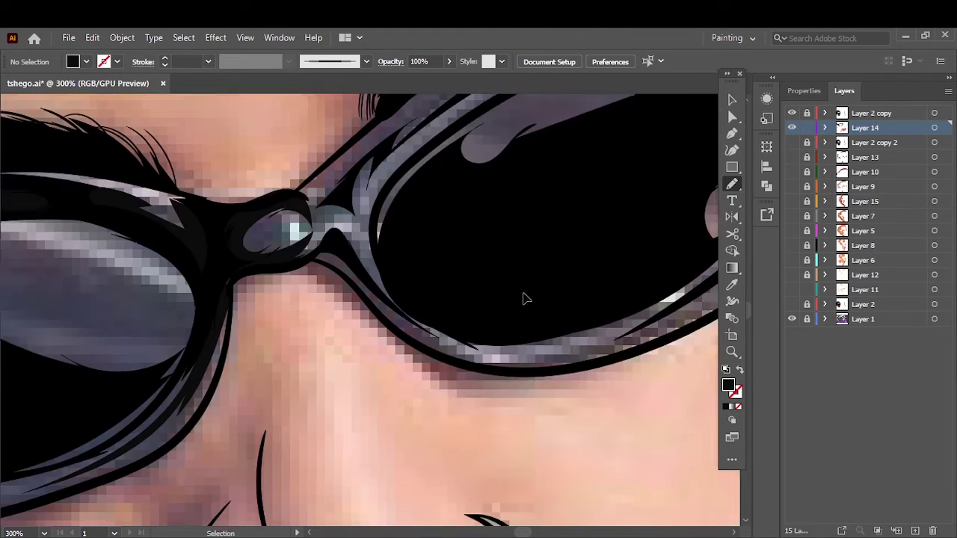
pyautogui.moveTo(321, 273); pyautogui.dragTo(278, 193)
pyautogui.moveTo(358, 340); pyautogui.dragTo(403, 347)
pyautogui.scroll(4, 506, 216)
pyautogui.hscroll(2, 506, 216)
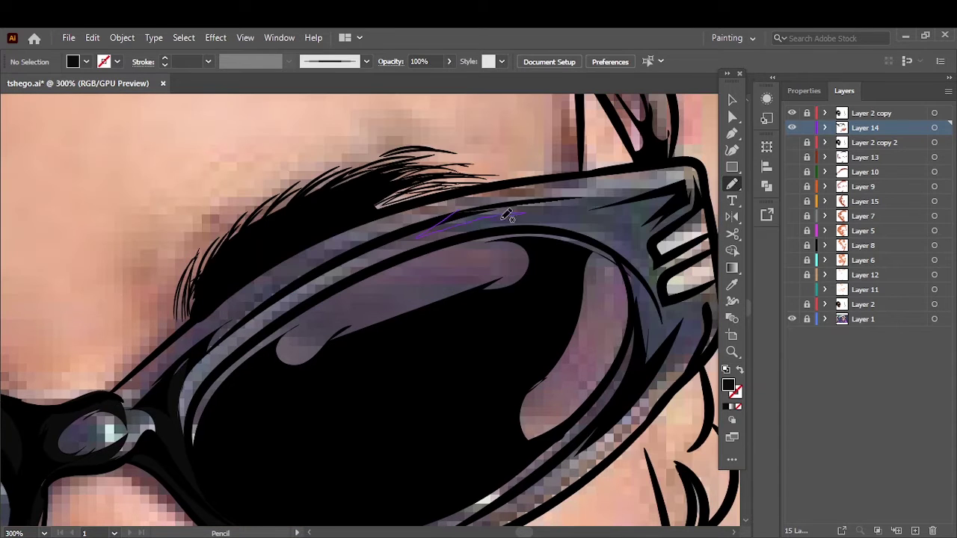
# Shade the right lens rim and hinge in black, then show Layer 2 again
pyautogui.moveTo(643, 231); pyautogui.dragTo(641, 231)
pyautogui.hscroll(2, 643, 232)
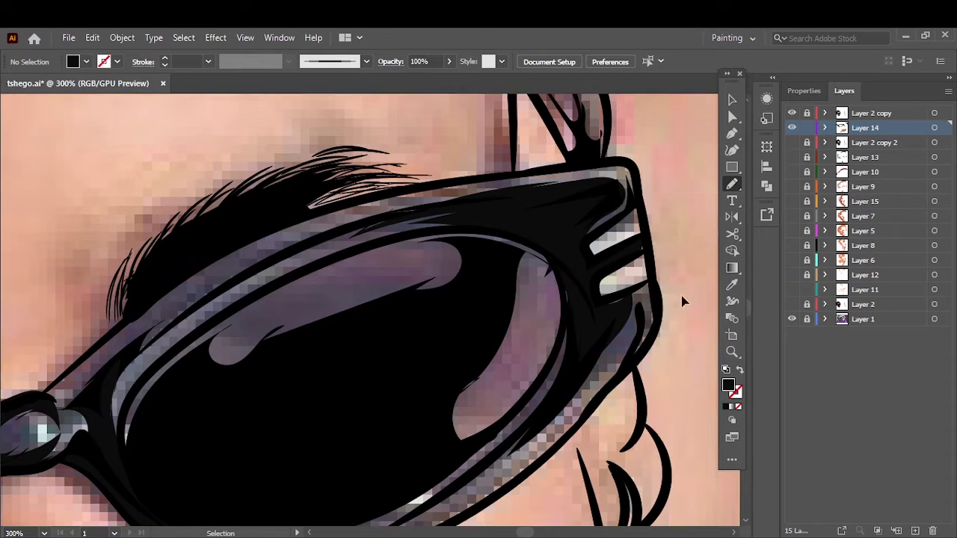
pyautogui.scroll(-3, 673, 285)
pyautogui.moveTo(595, 208); pyautogui.dragTo(637, 191)
pyautogui.moveTo(410, 425); pyautogui.dragTo(514, 316)
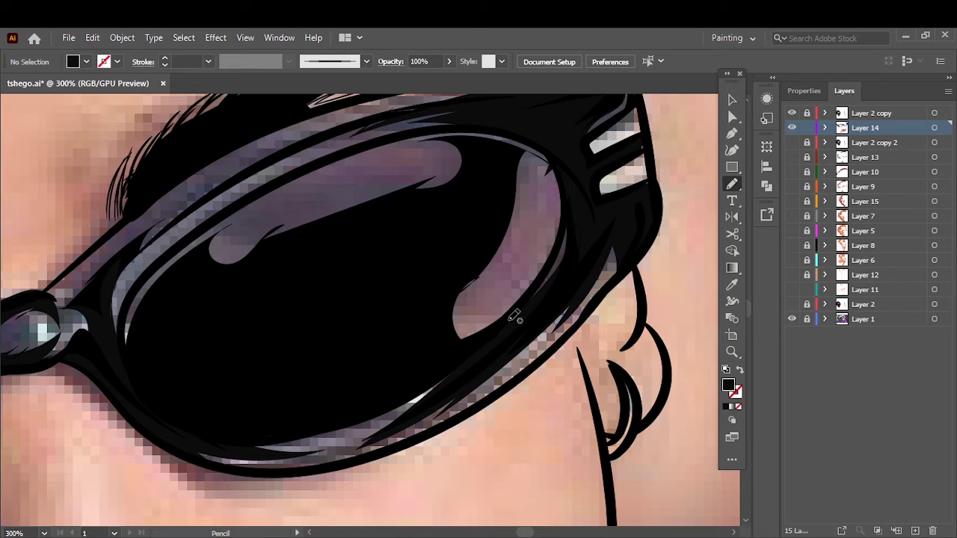
pyautogui.click(791, 304)
pyautogui.scroll(-3, 359, 300)
pyautogui.scroll(3, 249, 454)
# Add black shapes along the edge of the cap's brim
pyautogui.press('i')
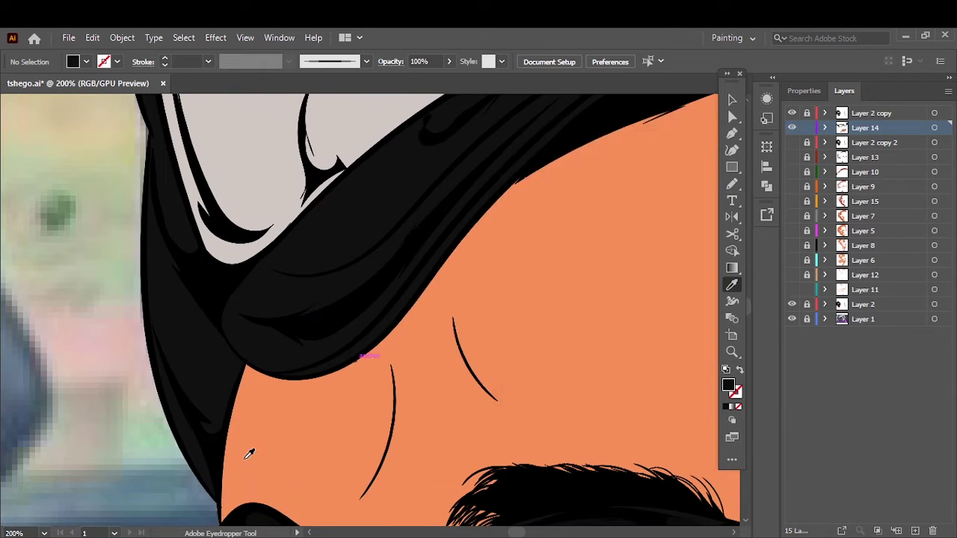
pyautogui.press('n')
pyautogui.hscroll(-4, 249, 454)
pyautogui.moveTo(332, 364); pyautogui.dragTo(294, 332)
pyautogui.moveTo(299, 367); pyautogui.dragTo(344, 271)
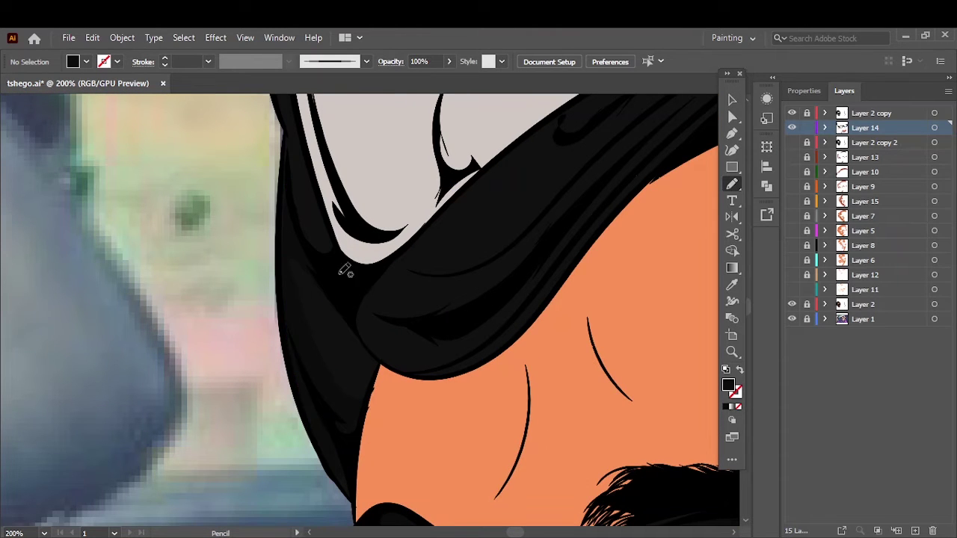
pyautogui.moveTo(570, 231); pyautogui.dragTo(571, 229)
pyautogui.scroll(4, 297, 344)
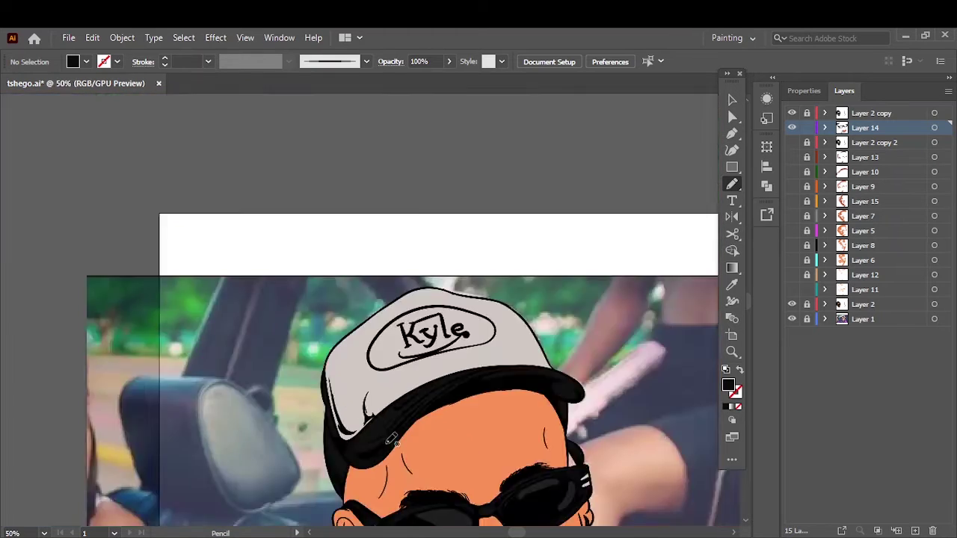
pyautogui.scroll(-3, 359, 299)
pyautogui.scroll(3, 359, 299)
# With Layer 2 hidden, trace black shapes along the brim's left and top edges
pyautogui.click(792, 304)
pyautogui.moveTo(340, 288); pyautogui.dragTo(464, 171)
pyautogui.moveTo(97, 392); pyautogui.dragTo(85, 372)
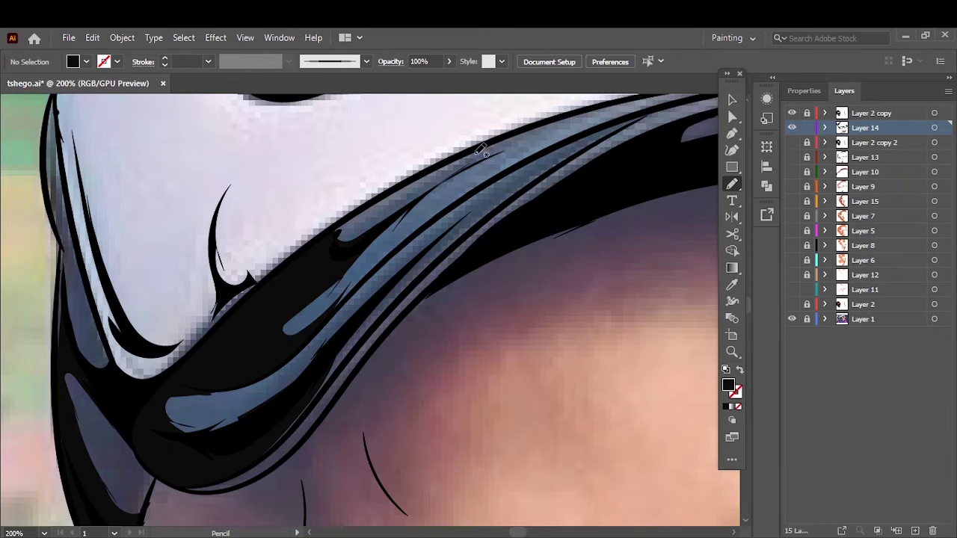
pyautogui.moveTo(510, 148); pyautogui.dragTo(472, 157)
pyautogui.moveTo(408, 180); pyautogui.dragTo(414, 186)
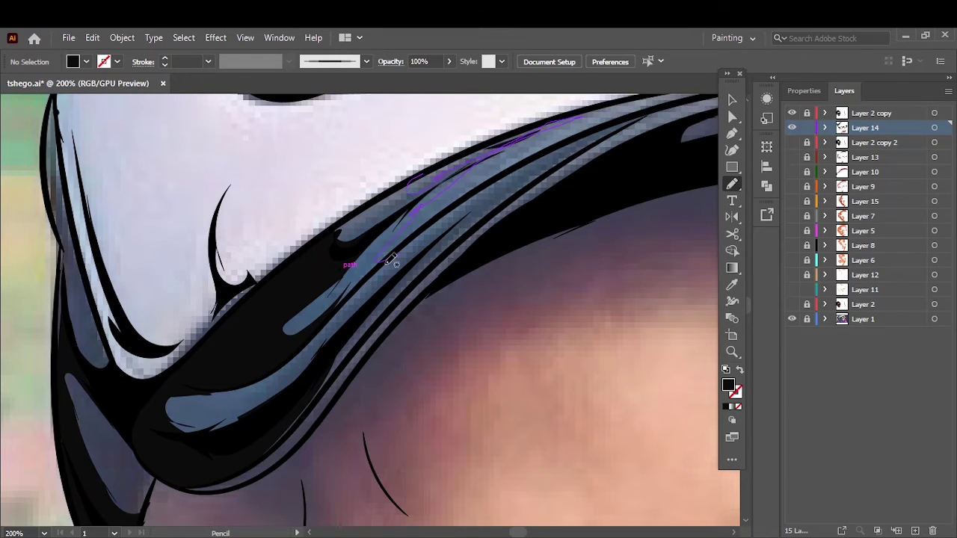
pyautogui.moveTo(392, 260); pyautogui.dragTo(388, 261)
# Extend a brim highlight stroke and draw a grey shadow on the cap's left side
pyautogui.scroll(-2, 528, 165)
pyautogui.moveTo(409, 160); pyautogui.dragTo(497, 163)
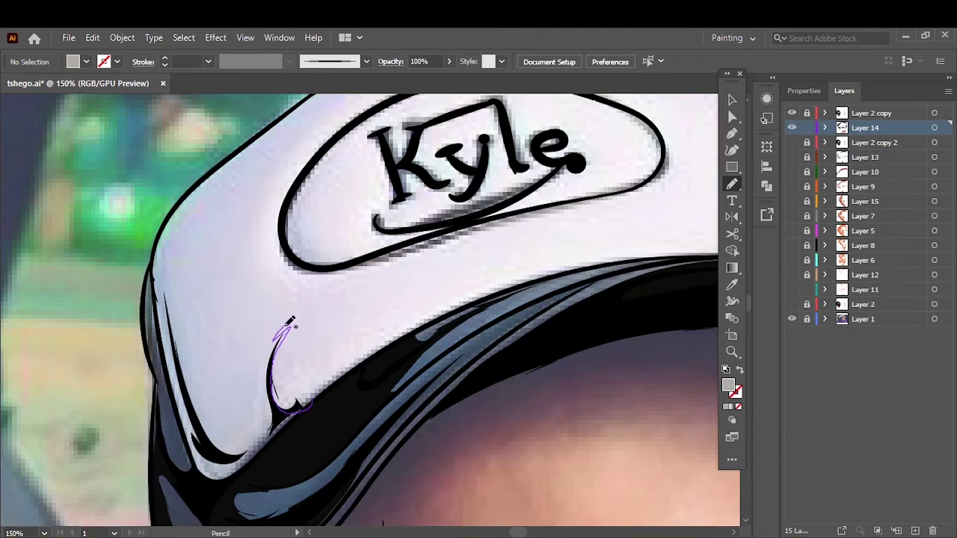
pyautogui.moveTo(160, 277); pyautogui.dragTo(231, 379)
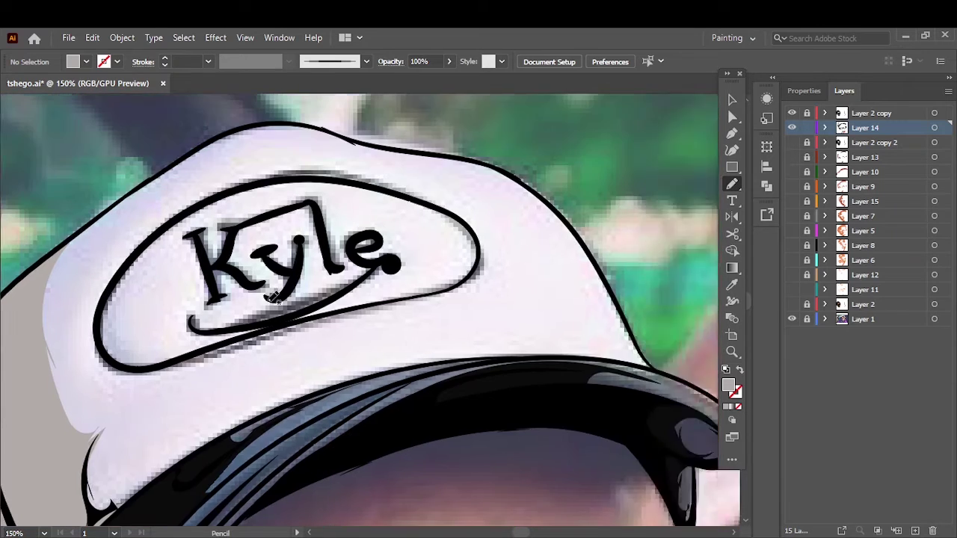
pyautogui.moveTo(150, 276)
pyautogui.mouseDown()
pyautogui.moveTo(489, 153)
pyautogui.moveTo(470, 156)
pyautogui.mouseUp()
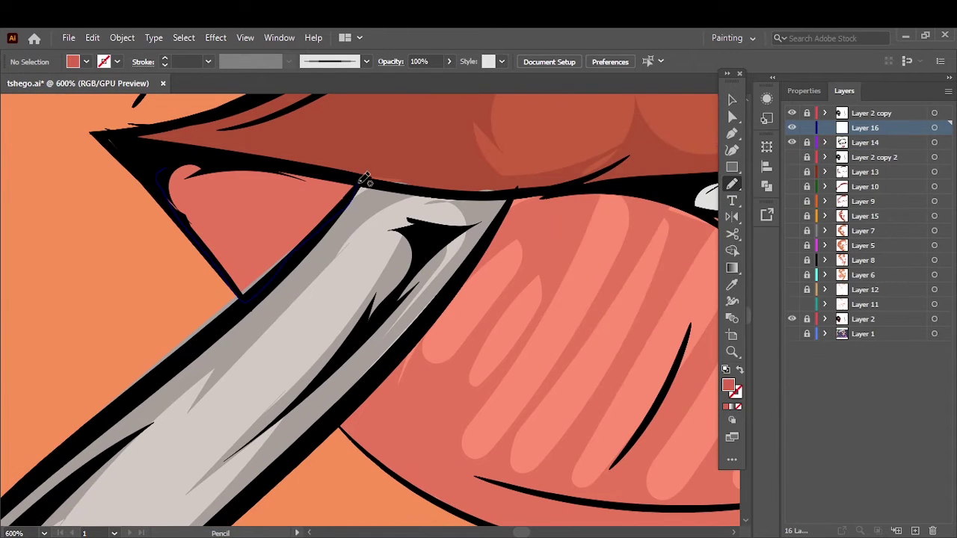
# Draw darker shading shapes on the lip and across the tongue
pyautogui.moveTo(364, 179); pyautogui.dragTo(362, 184)
pyautogui.moveTo(427, 380)
pyautogui.mouseDown()
pyautogui.moveTo(438, 474)
pyautogui.moveTo(494, 296)
pyautogui.mouseUp()
pyautogui.moveTo(524, 229); pyautogui.dragTo(605, 213)
pyautogui.scroll(-1, 67, 176)
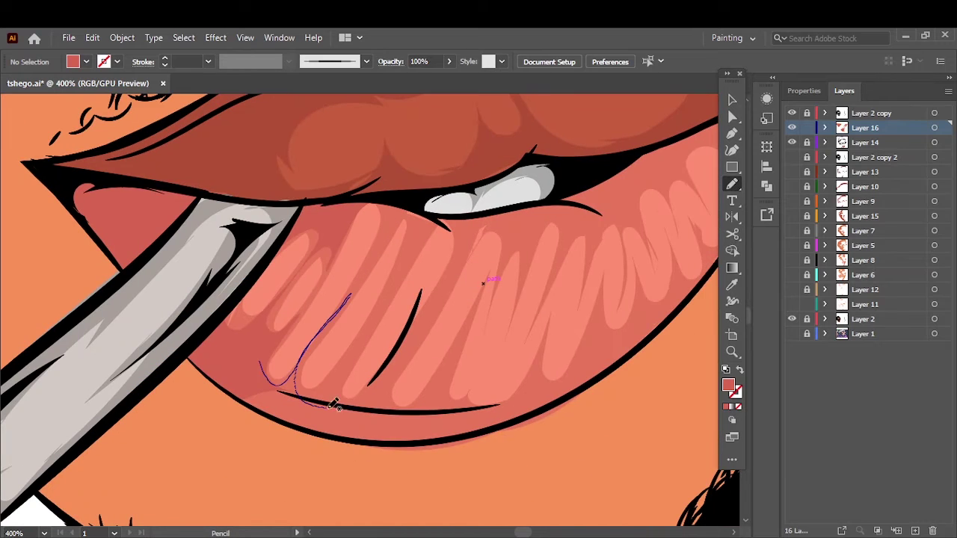
# Add darker shadow and texture strokes along the lower lip below the teeth
pyautogui.moveTo(258, 411); pyautogui.dragTo(259, 410)
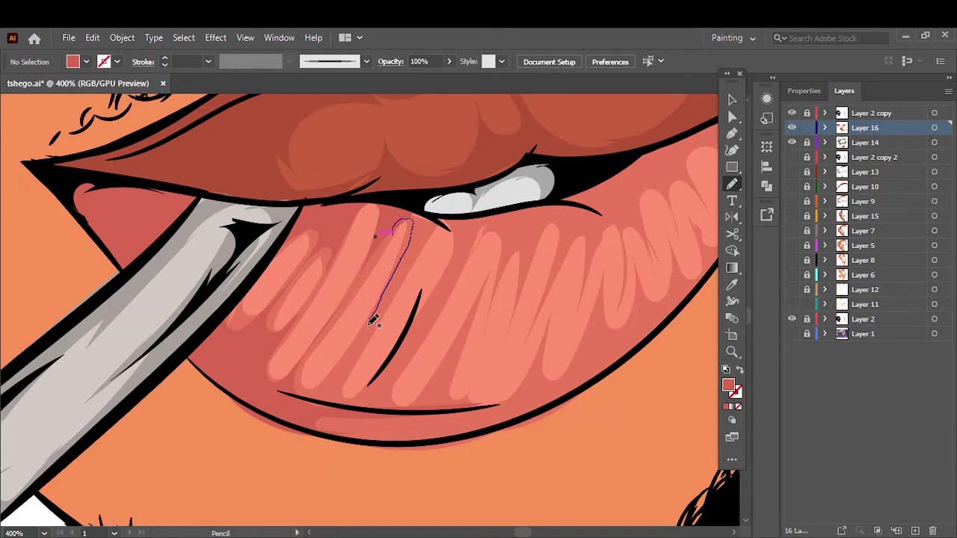
pyautogui.moveTo(295, 378)
pyautogui.mouseDown()
pyautogui.moveTo(367, 333)
pyautogui.moveTo(349, 358)
pyautogui.mouseUp()
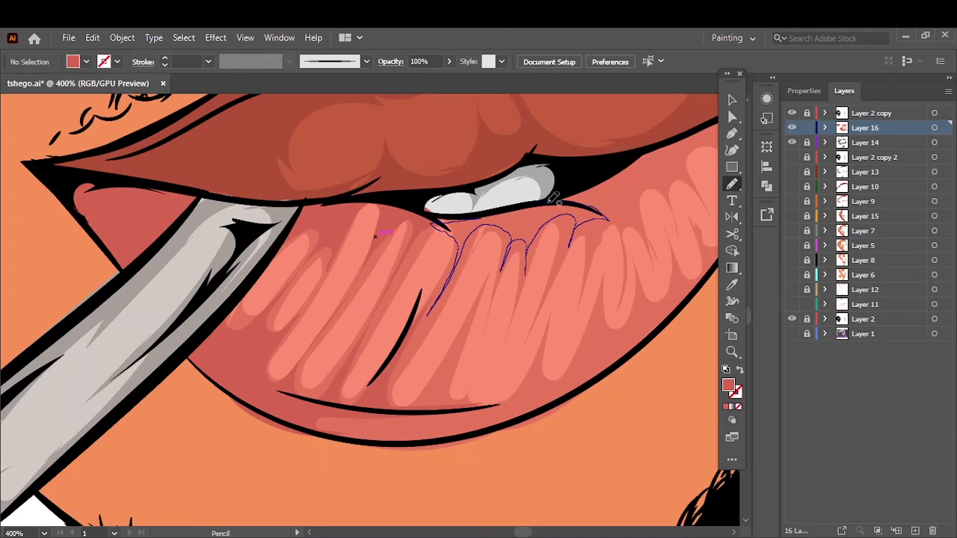
pyautogui.moveTo(372, 397); pyautogui.dragTo(486, 290)
pyautogui.moveTo(404, 408); pyautogui.dragTo(374, 400)
pyautogui.hotkey('ctrl', '0')
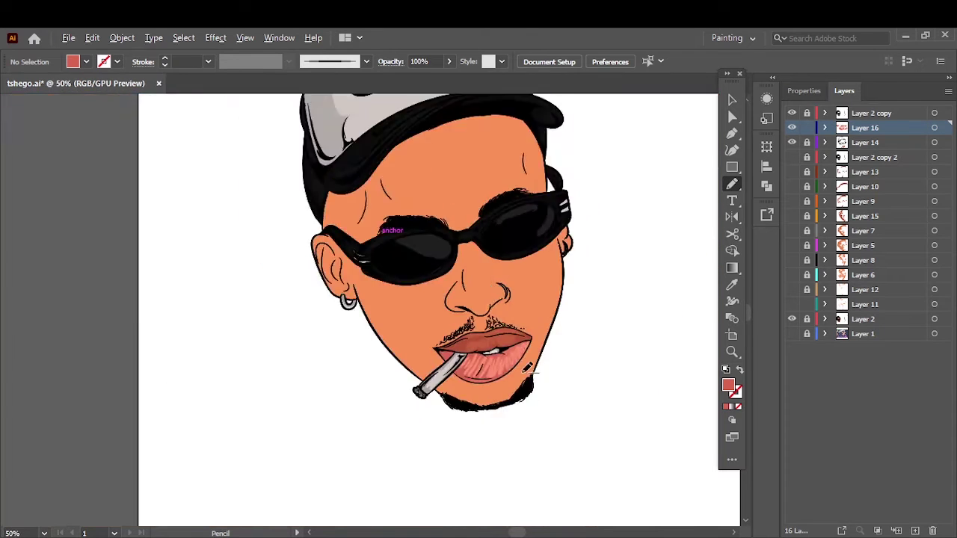
pyautogui.scroll(5, 421, 344)
pyautogui.moveTo(388, 350); pyautogui.dragTo(420, 344)
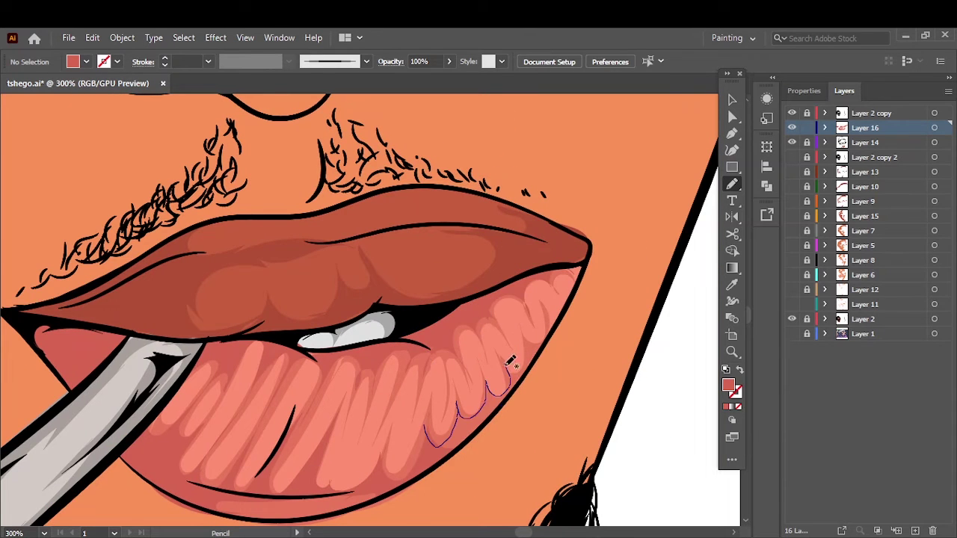
# Sample a darker lip red and draw the upper-lip shadow shapes above the teeth
pyautogui.press('i')
pyautogui.click(492, 395)
pyautogui.press('n')
pyautogui.moveTo(196, 336); pyautogui.dragTo(240, 259)
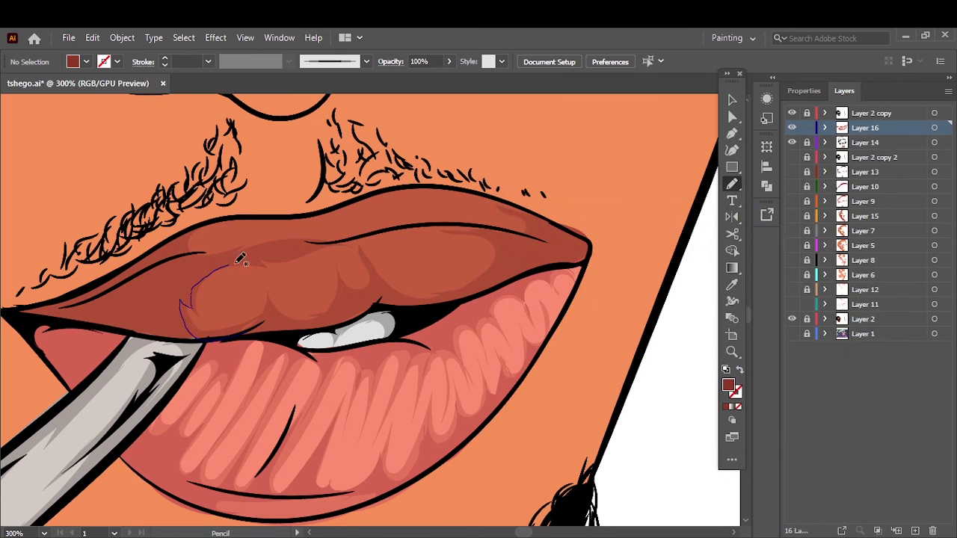
pyautogui.moveTo(101, 295); pyautogui.dragTo(127, 323)
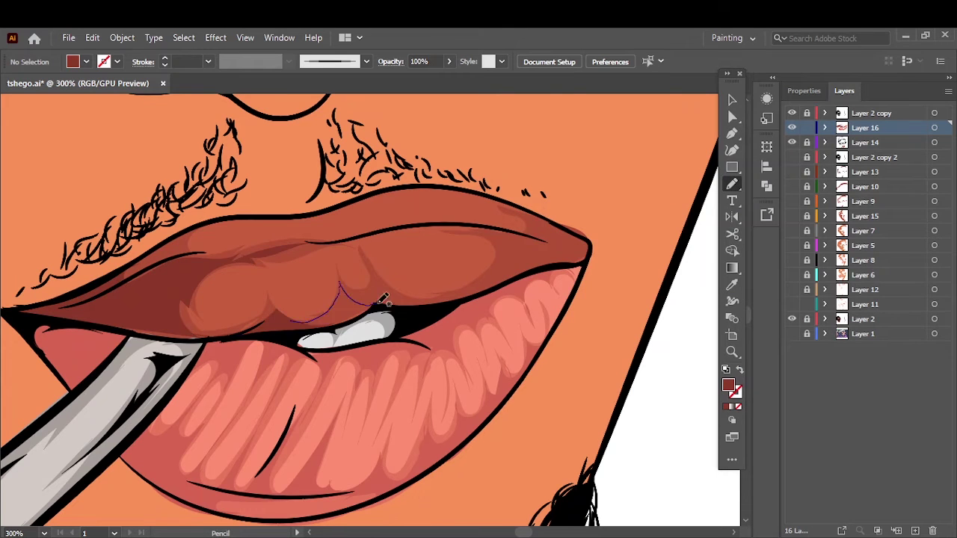
pyautogui.moveTo(366, 262)
pyautogui.mouseDown()
pyautogui.moveTo(333, 300)
pyautogui.moveTo(576, 228)
pyautogui.mouseUp()
pyautogui.moveTo(178, 383); pyautogui.dragTo(612, 281)
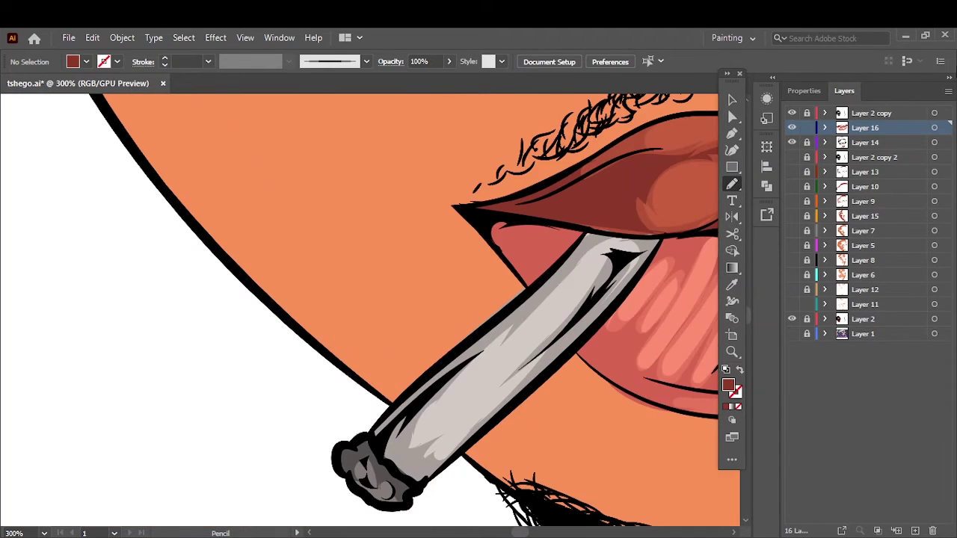
# Set a grey fill from the cigarette and draw grey shading along its length
pyautogui.press('i')
pyautogui.click(612, 281)
pyautogui.doubleClick(728, 385)
pyautogui.click(844, 187)
pyautogui.click(732, 183)
pyautogui.moveTo(523, 306); pyautogui.dragTo(432, 458)
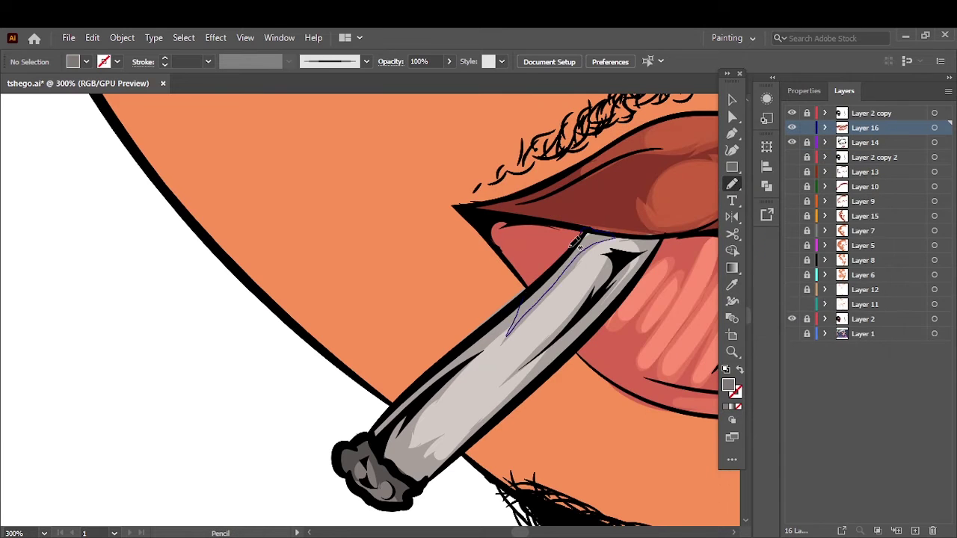
pyautogui.moveTo(589, 260); pyautogui.dragTo(519, 391)
pyautogui.moveTo(395, 463); pyautogui.dragTo(469, 288)
pyautogui.scroll(-3, 471, 288)
# Add a new layer and draw a red texture stroke on the lower lip
pyautogui.press('i')
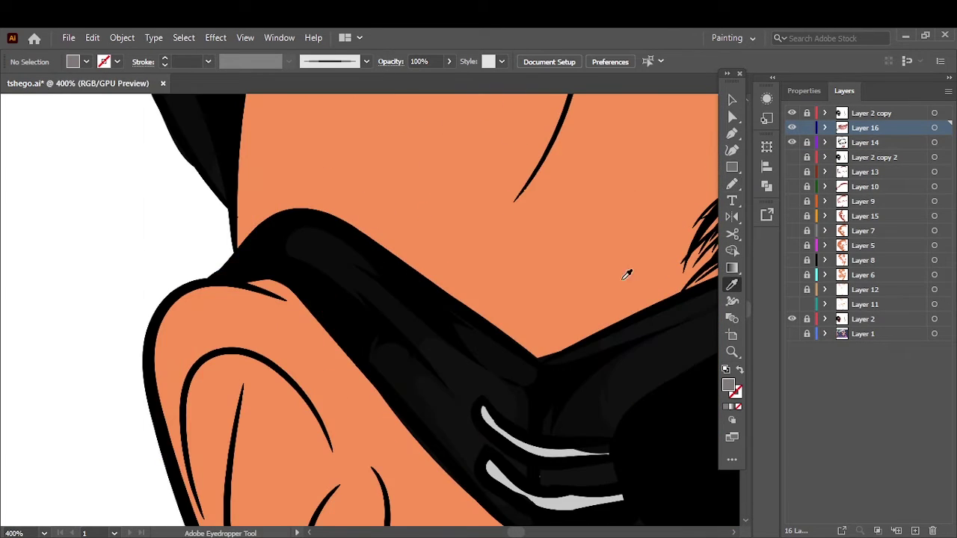
pyautogui.scroll(-5, 626, 269)
pyautogui.click(916, 531)
pyautogui.doubleClick(728, 385)
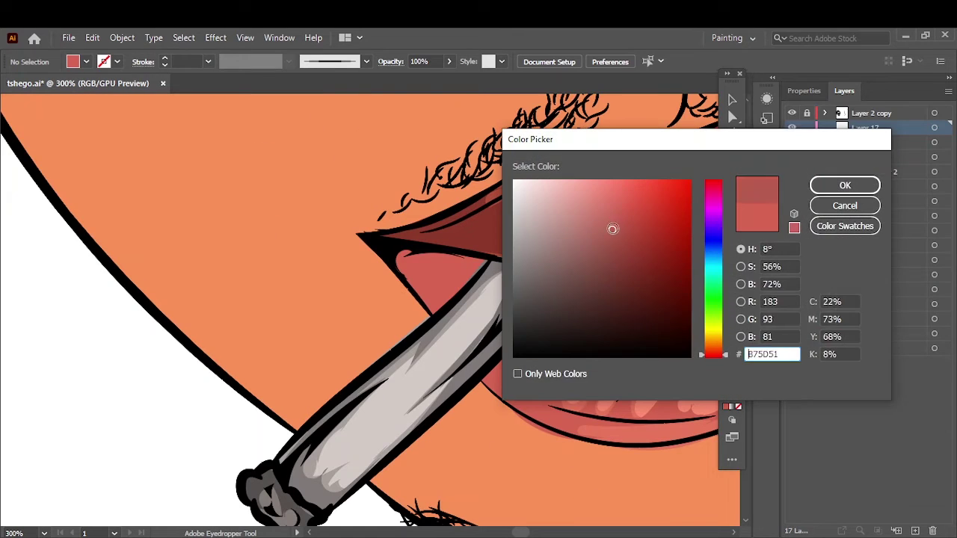
pyautogui.click(842, 186)
pyautogui.click(732, 183)
pyautogui.moveTo(501, 359); pyautogui.dragTo(493, 397)
# Adjust the fill to #D86552 and add more lower-lip texture strokes
pyautogui.doubleClick(729, 385)
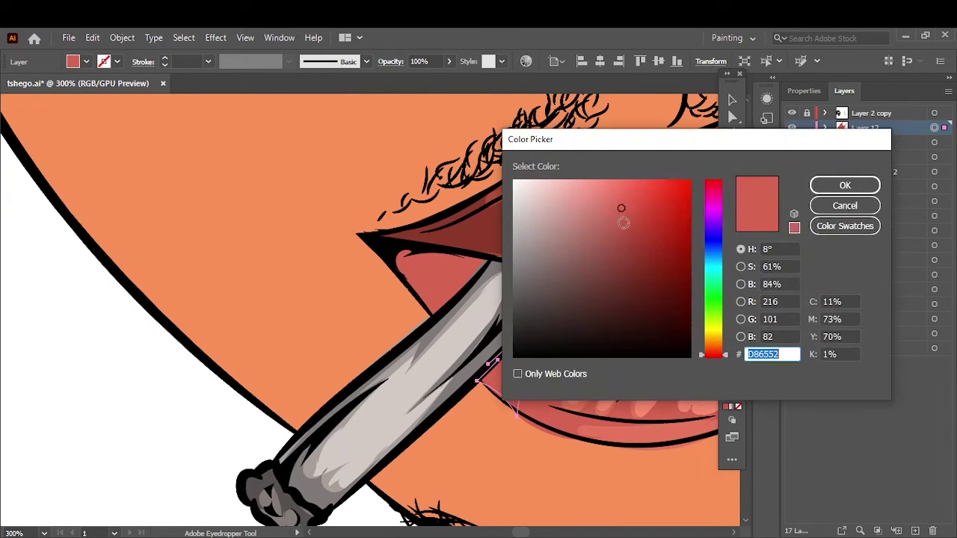
pyautogui.click(792, 184)
pyautogui.moveTo(552, 302); pyautogui.dragTo(548, 307)
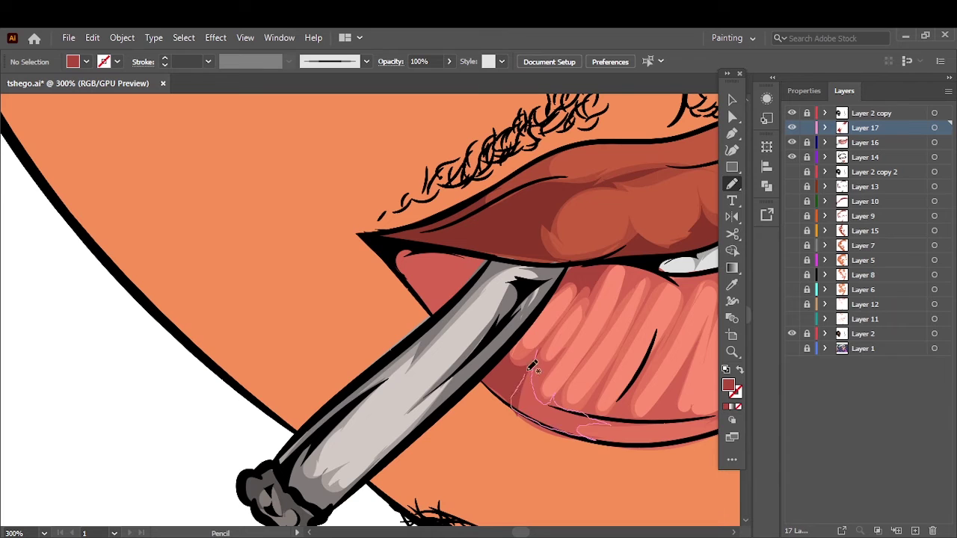
pyautogui.moveTo(532, 367); pyautogui.dragTo(531, 368)
pyautogui.hotkey('ctrl', '0')
pyautogui.hotkey('ctrl', '=')
pyautogui.hotkey('ctrl', '=')
# Switch to light pink #FF8F71 and draw highlight strokes on the lower lip's left side
pyautogui.click(865, 157)
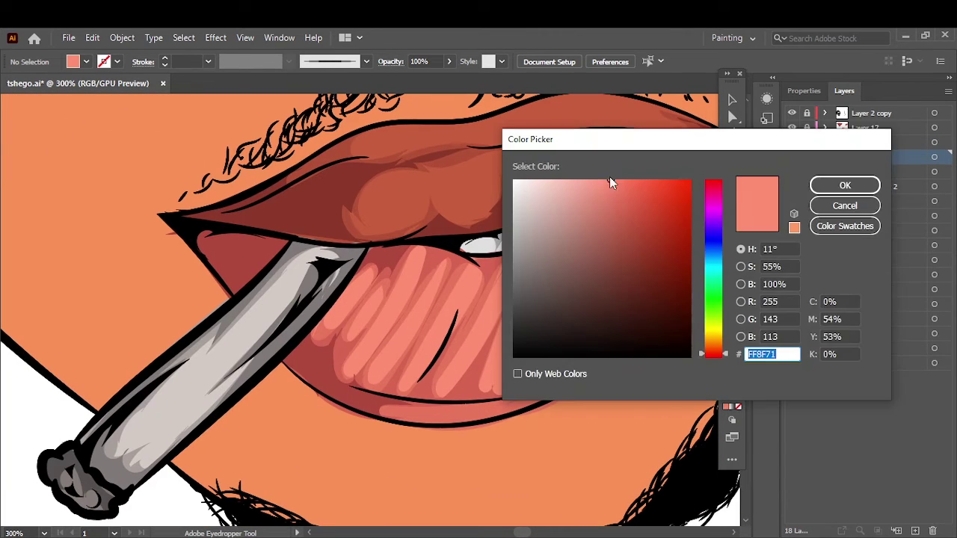
pyautogui.click(610, 182)
pyautogui.press('Return')
pyautogui.moveTo(441, 288); pyautogui.dragTo(419, 359)
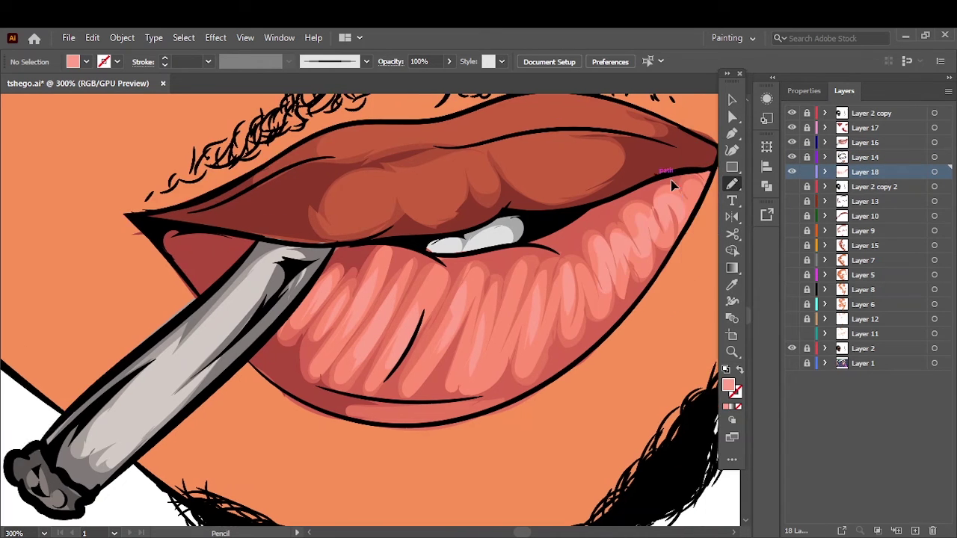
pyautogui.scroll(-4, 434, 359)
pyautogui.press('i')
pyautogui.click(413, 388)
# Set a pale grey #EAE3DF fill and draw a gloss streak on the sunglasses frame
pyautogui.click(792, 362)
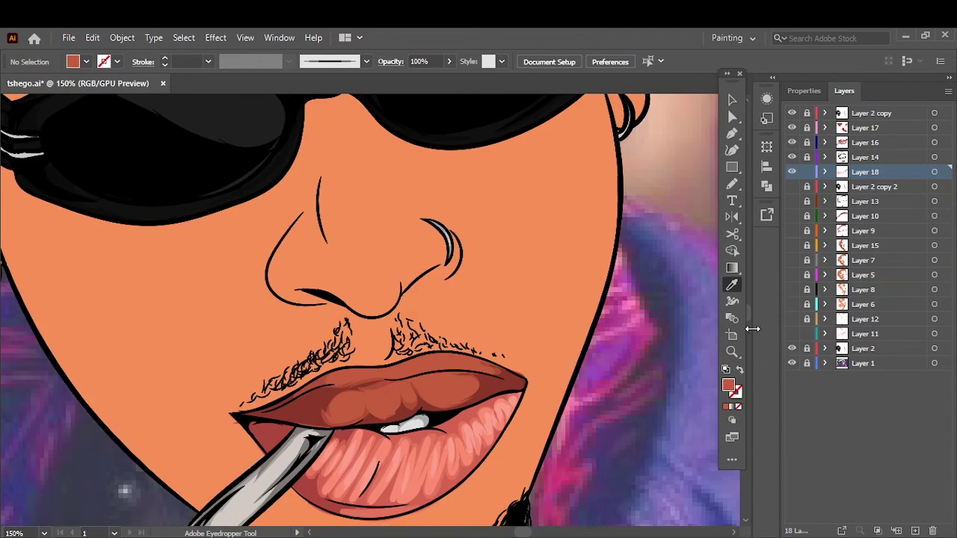
pyautogui.doubleClick(727, 384)
pyautogui.click(831, 185)
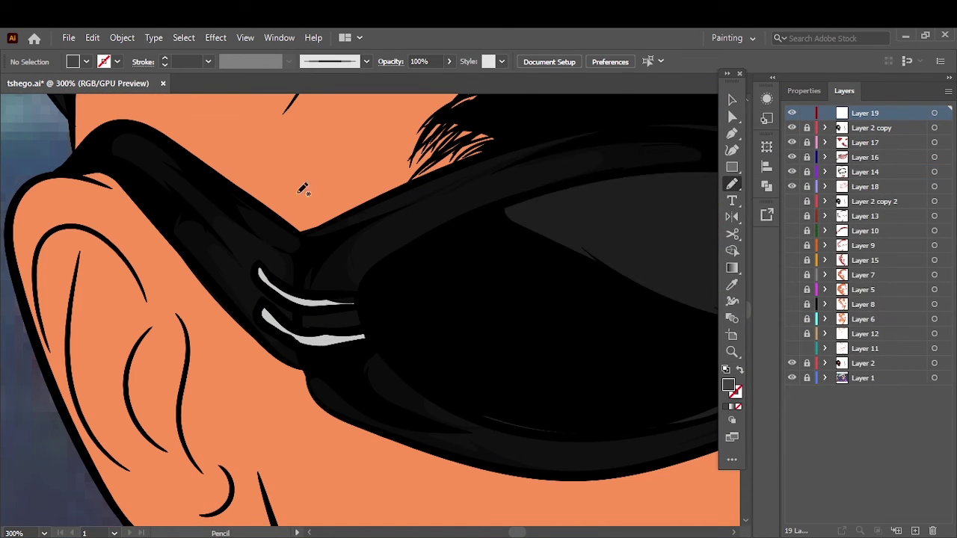
pyautogui.moveTo(228, 266); pyautogui.dragTo(242, 284)
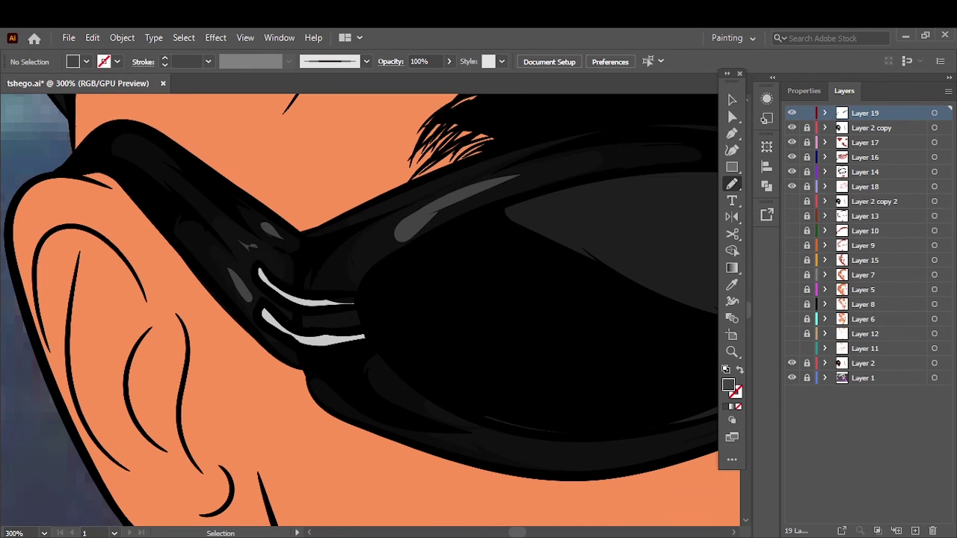